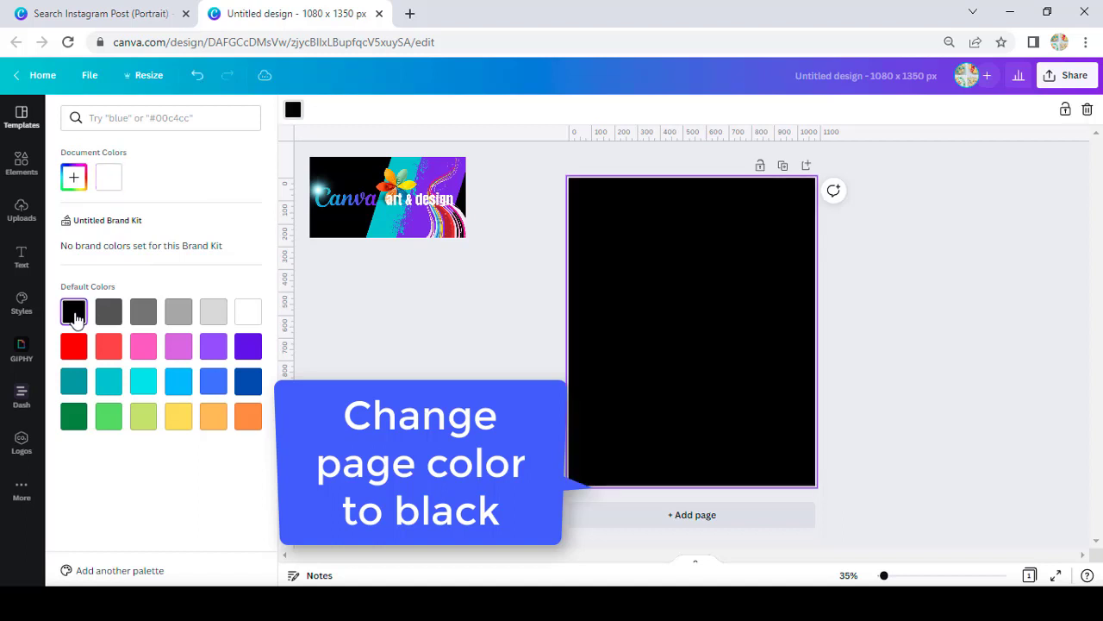
Add the brown stone from the recently used elements to the black page
click(432, 280)
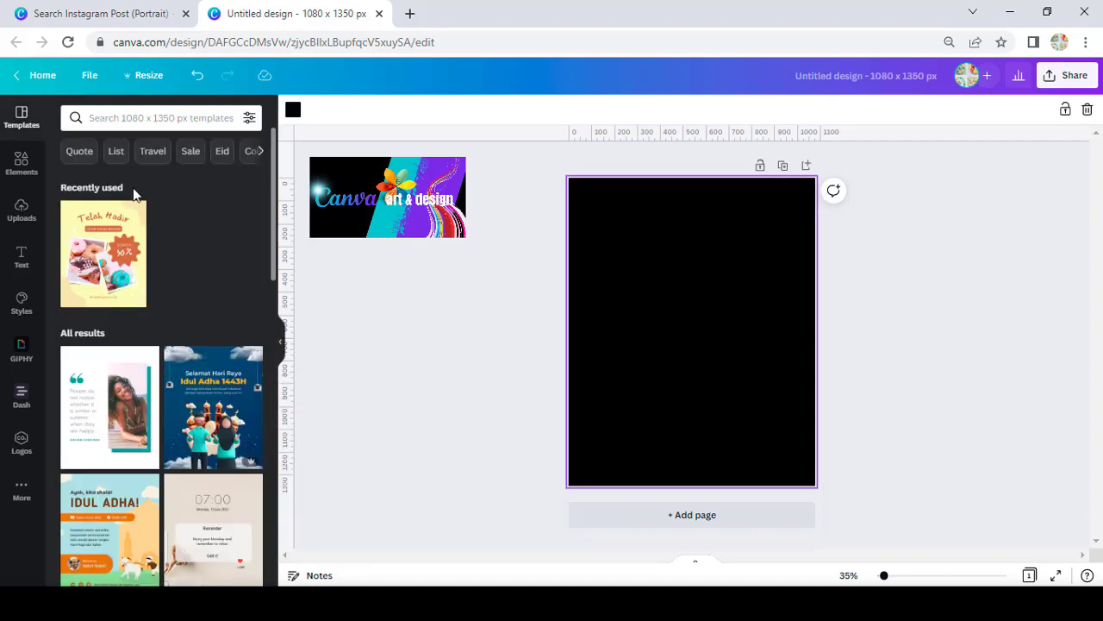
click(14, 173)
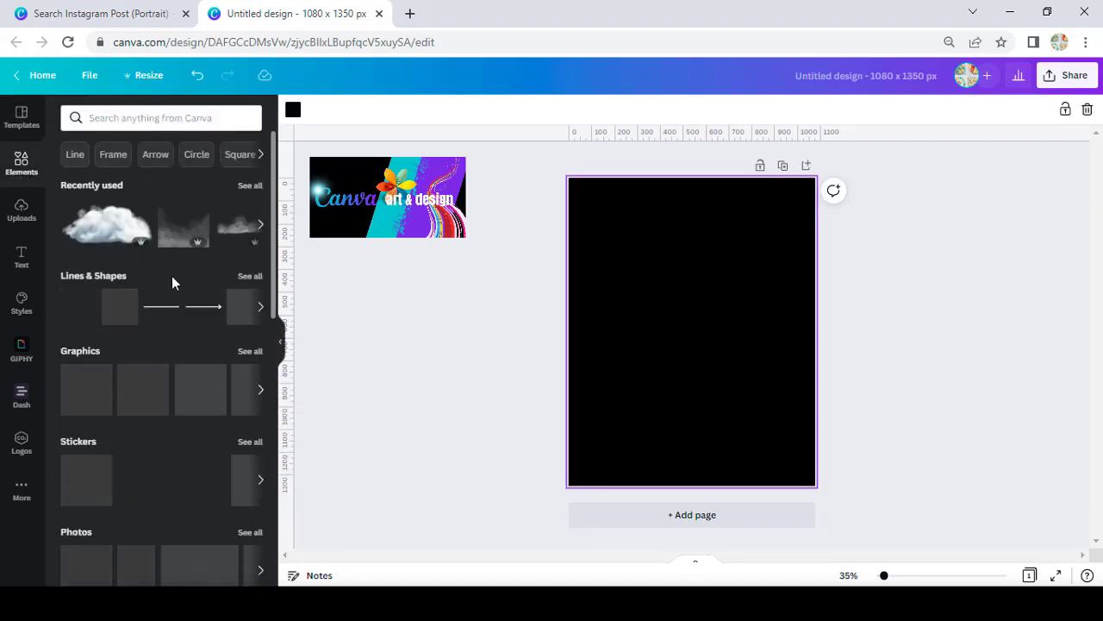
click(247, 185)
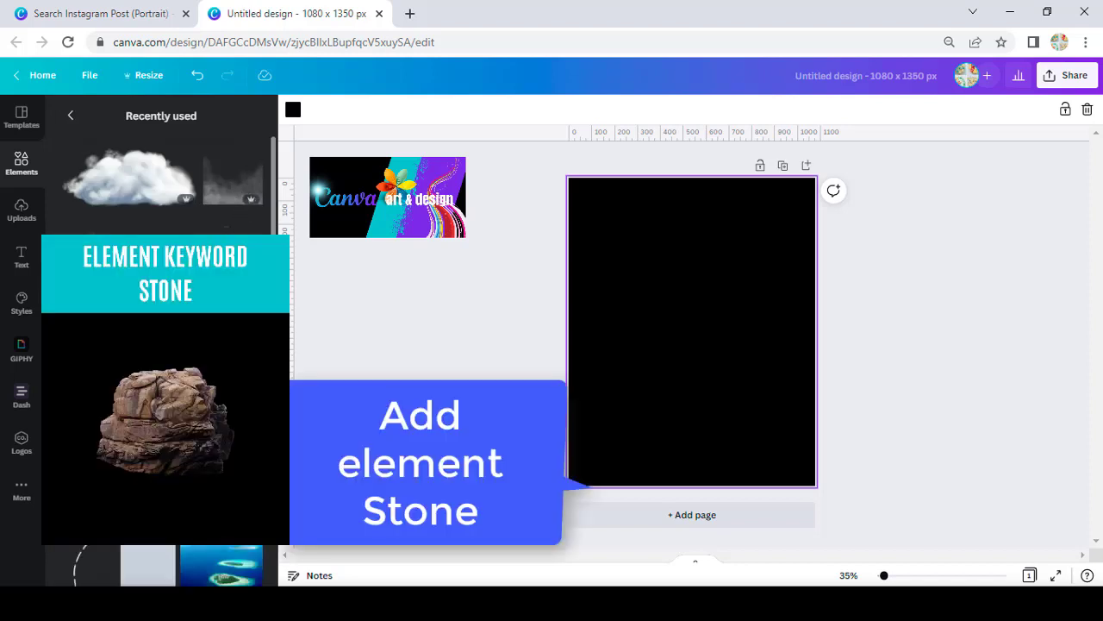
click(164, 414)
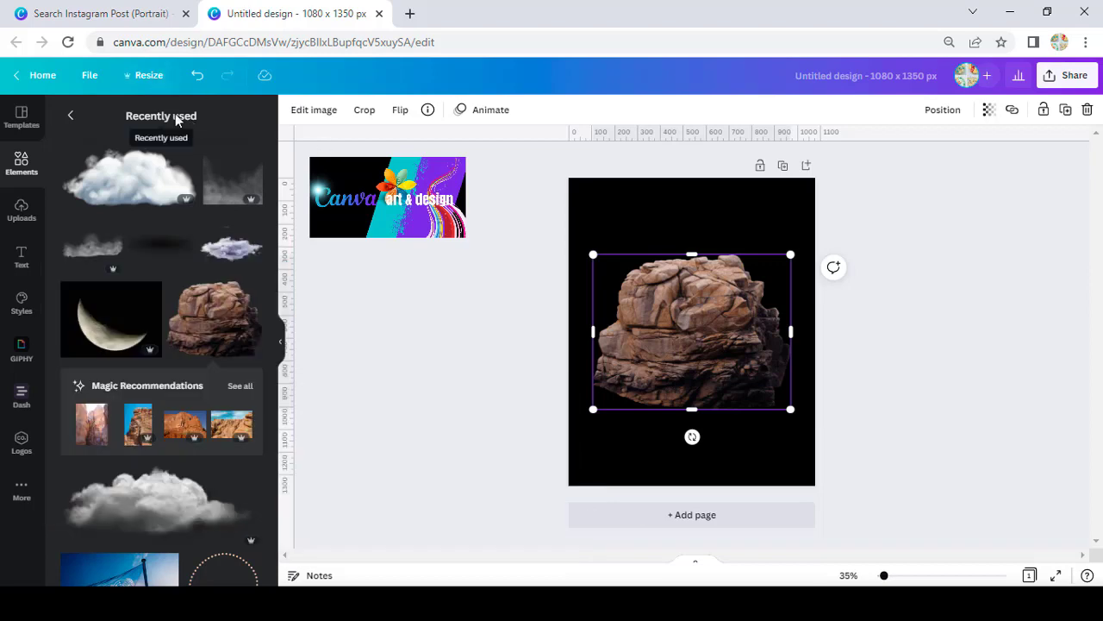
Adjust the stone image to brightness -75, contrast 2 and saturation -51
click(312, 114)
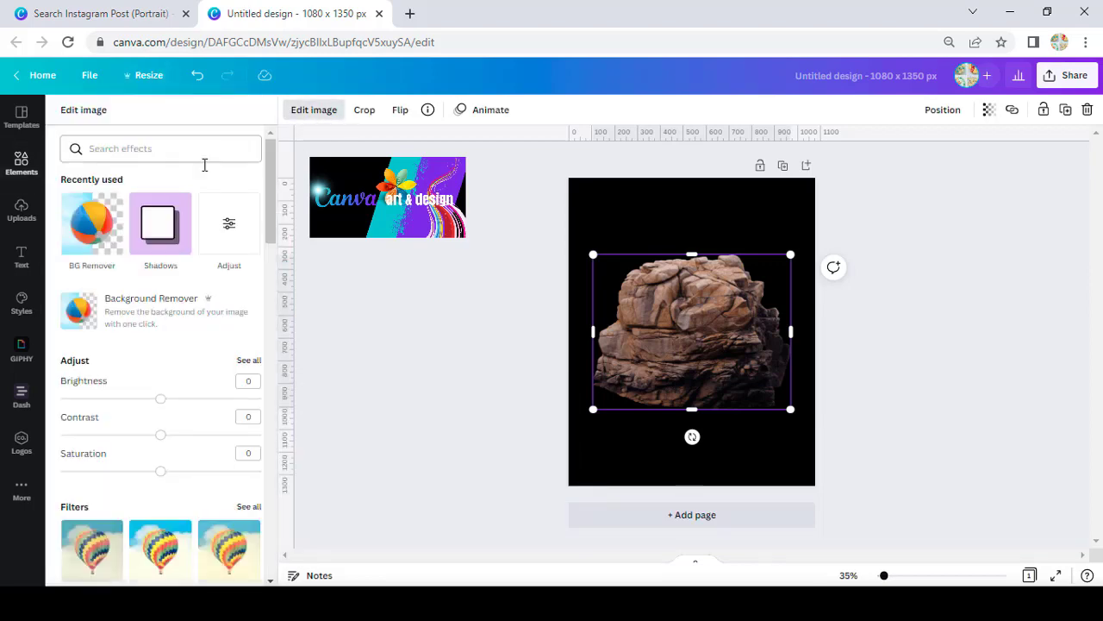
click(229, 224)
drag(160, 166, 13, 147)
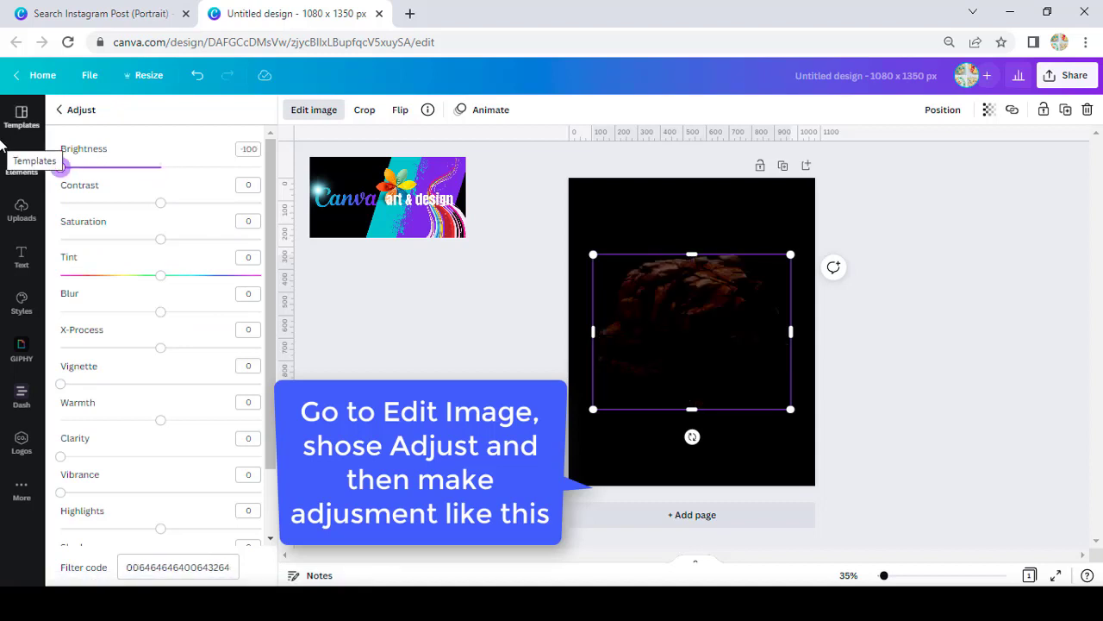
drag(61, 169, 75, 167)
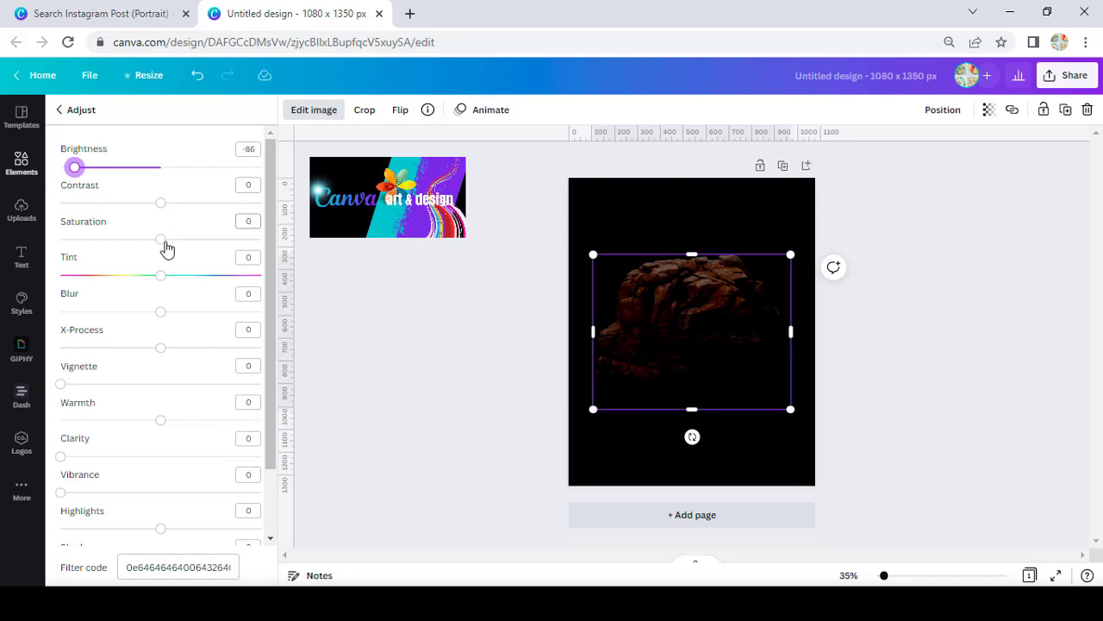
drag(161, 240, 110, 240)
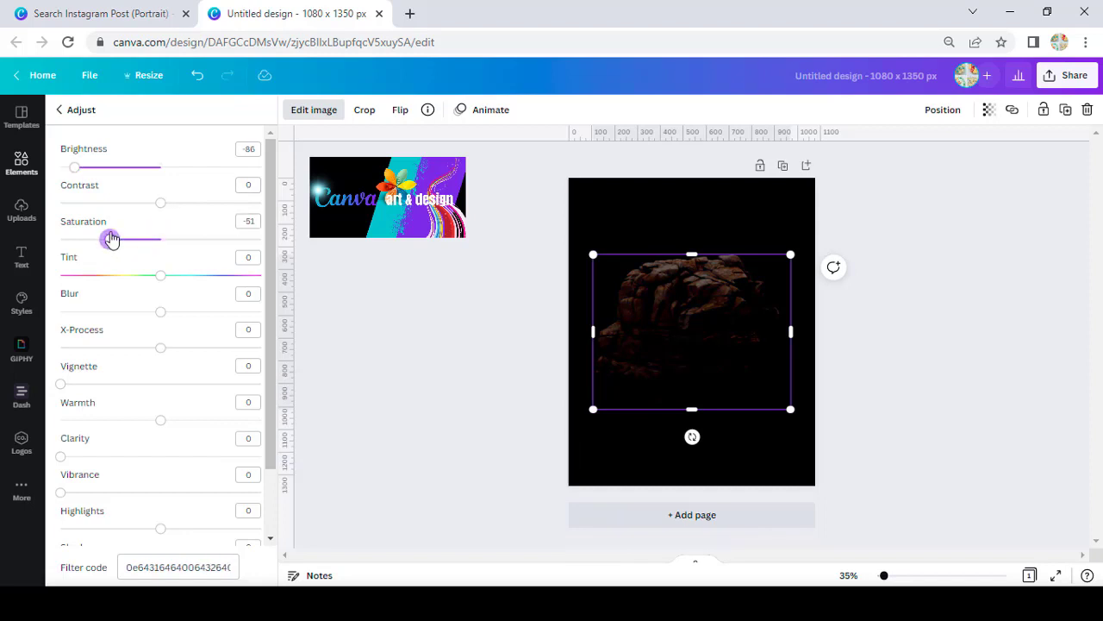
drag(159, 205, 163, 203)
drag(75, 167, 86, 168)
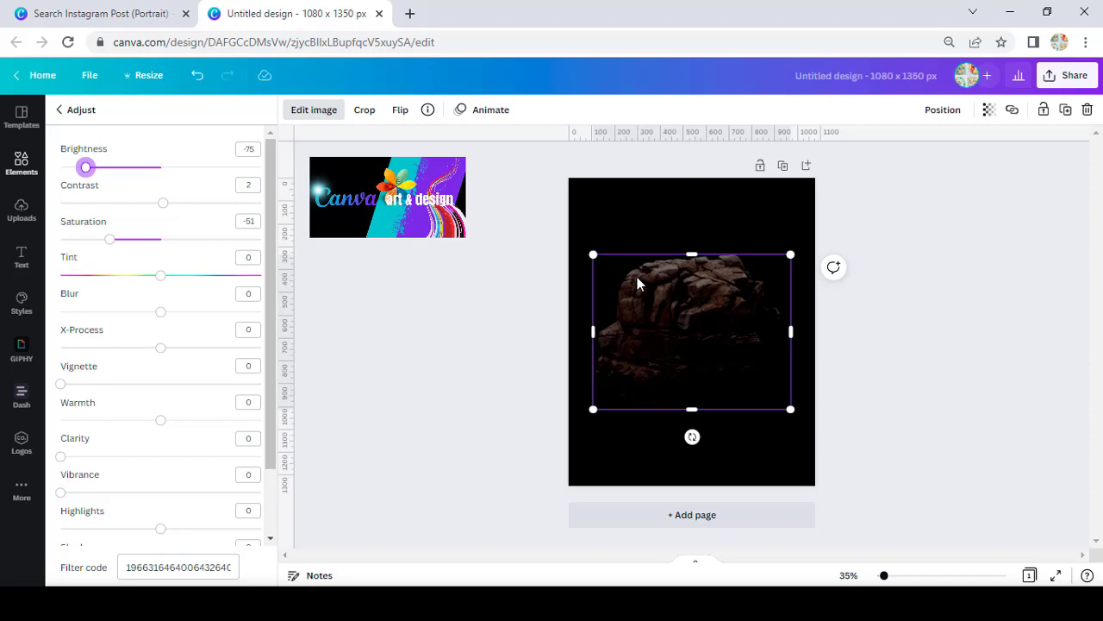
Shrink the stone, move it into the page's lower-right corner and rotate it
drag(593, 255, 679, 322)
drag(757, 373, 785, 462)
drag(703, 418, 678, 398)
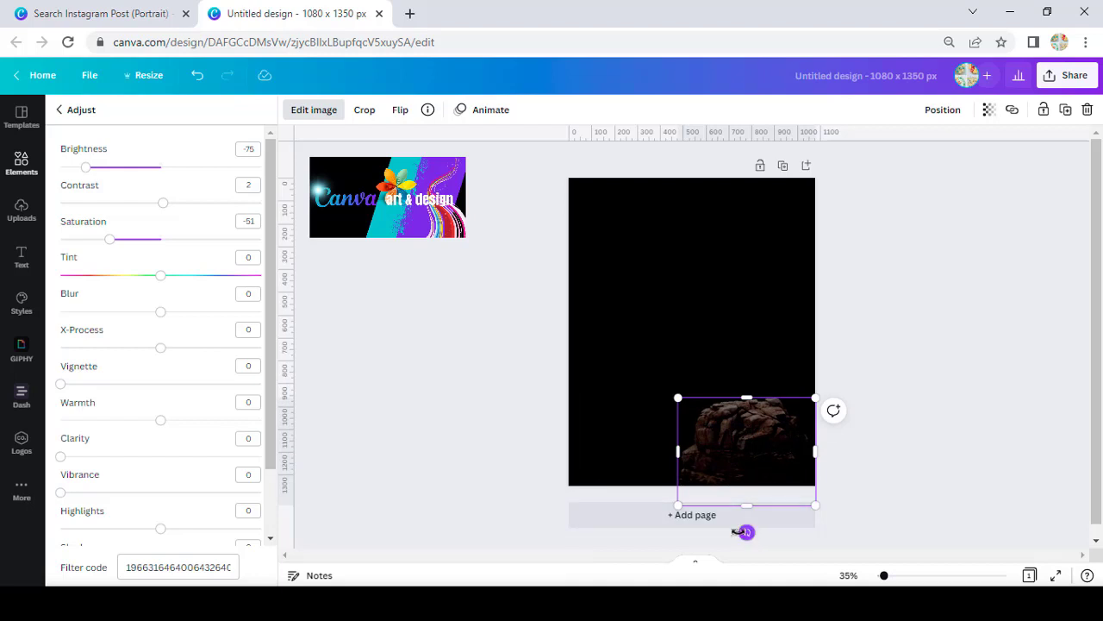
drag(743, 532, 665, 463)
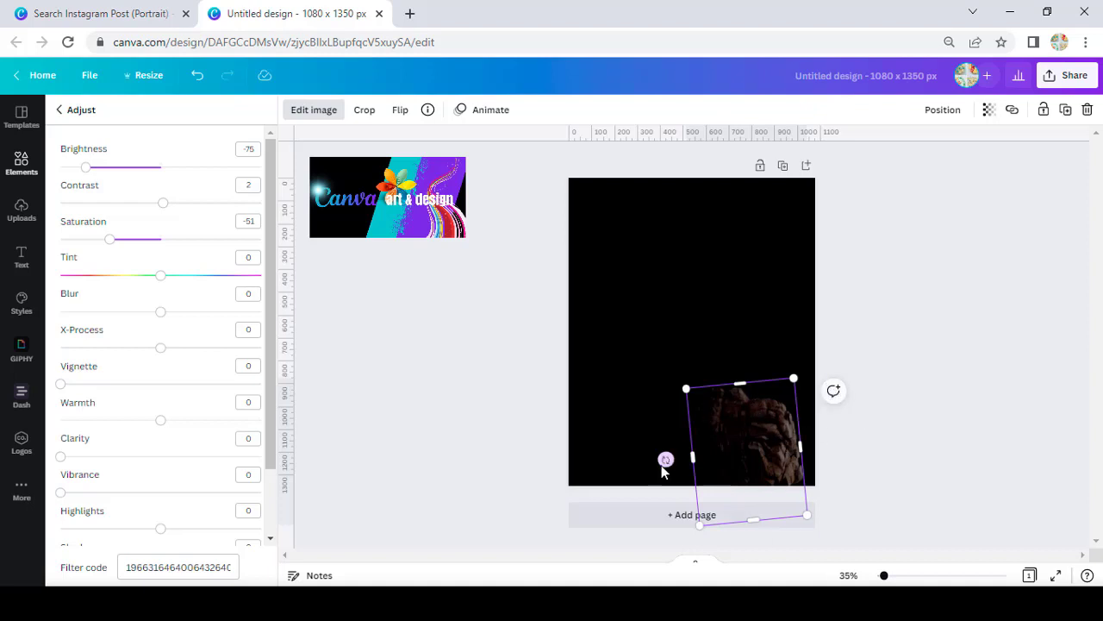
drag(665, 461, 748, 435)
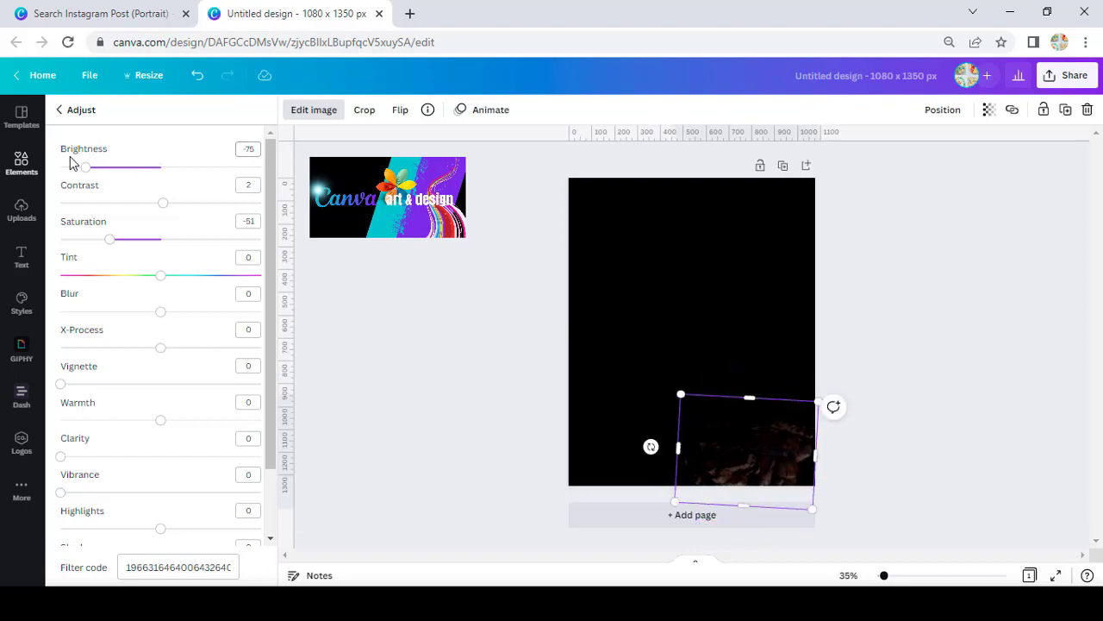
Set the stone's brightness to -57 and contrast to 14, and tilt it so its rounded top faces up in the corner
drag(87, 168, 150, 177)
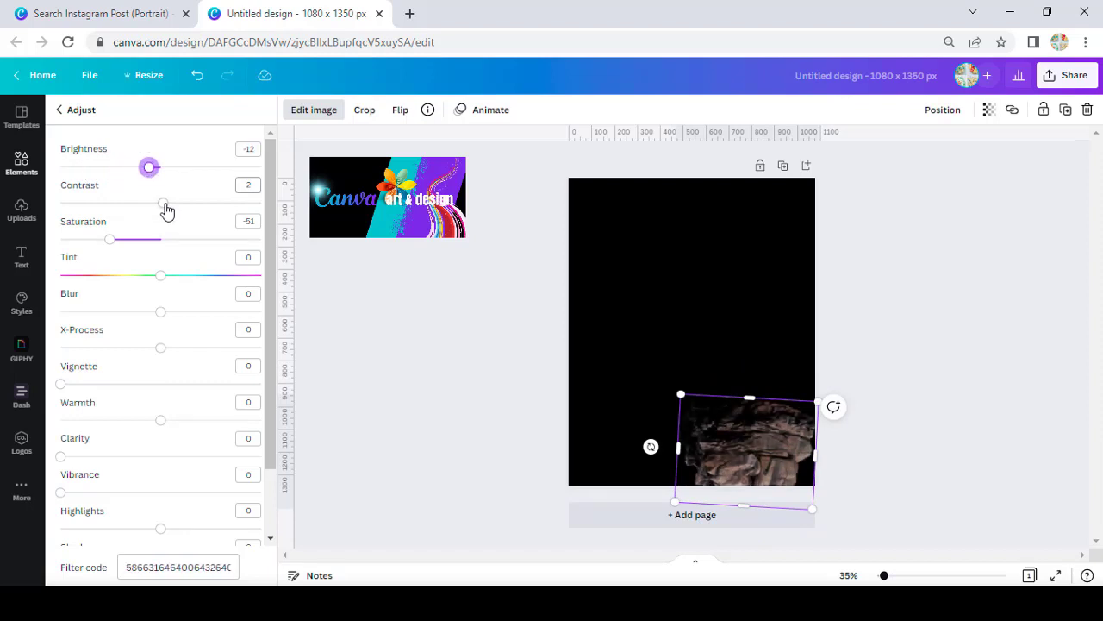
drag(166, 209, 175, 203)
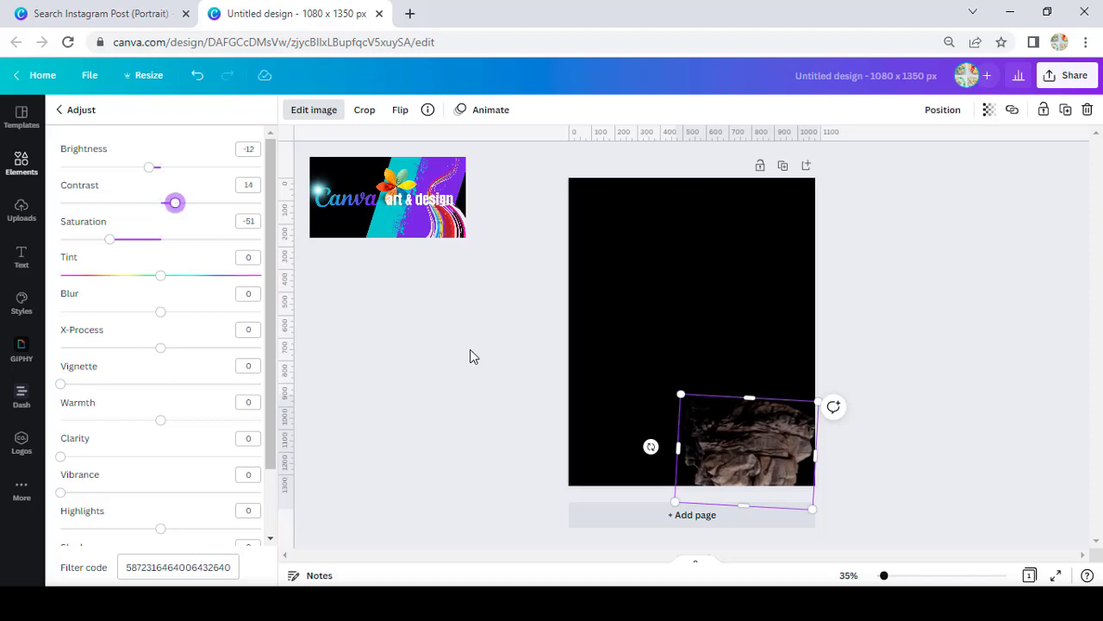
drag(663, 463, 763, 470)
drag(149, 166, 109, 173)
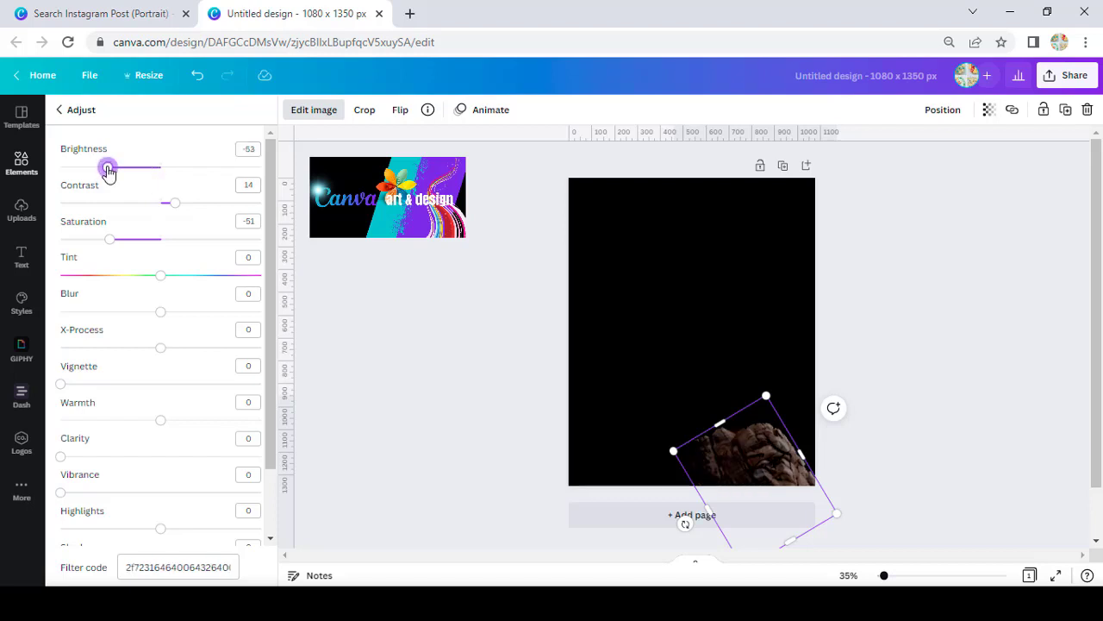
drag(106, 170, 184, 167)
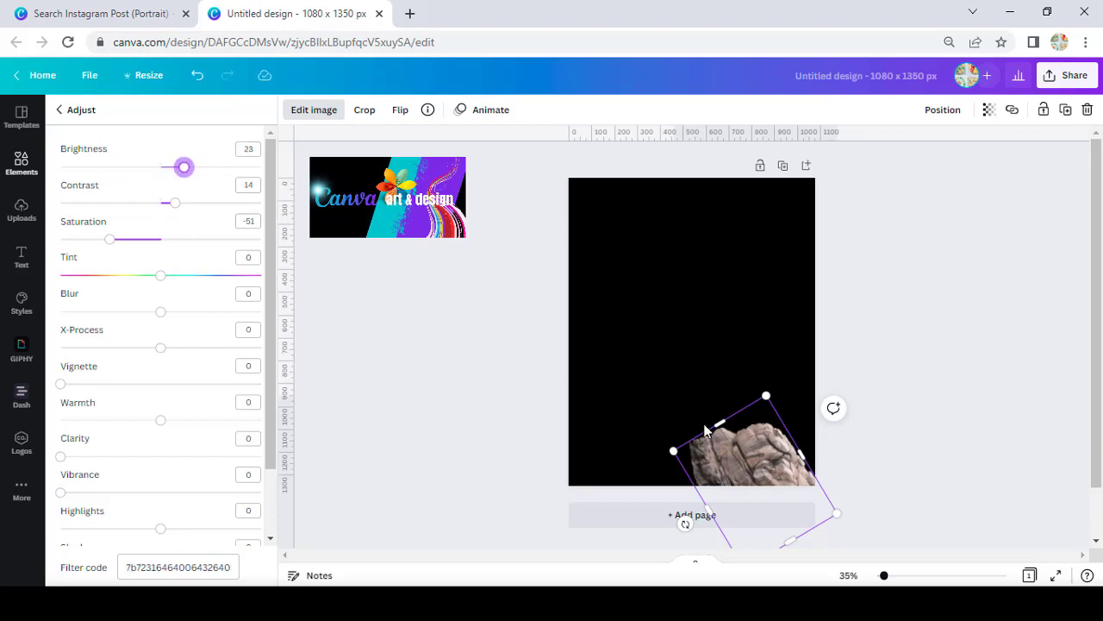
click(104, 169)
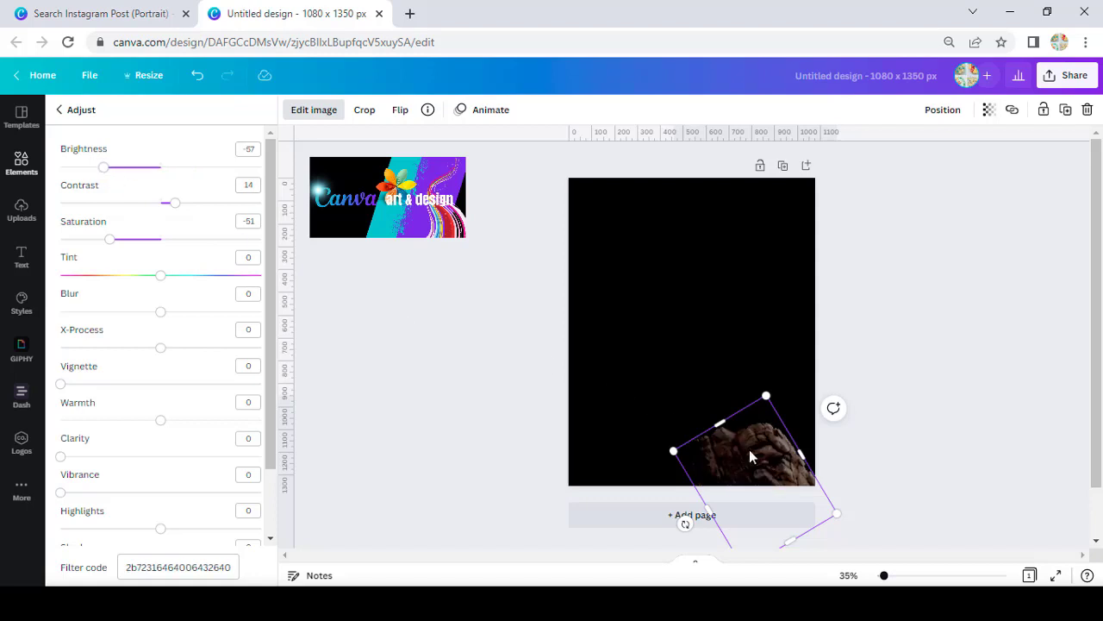
Duplicate the stone, place the copy at the page's lower-left edge, tilt it slightly and enlarge it
key(ctrl+d)
drag(749, 457, 612, 369)
mouse_move(633, 457)
mouse_down()
mouse_move(609, 457)
mouse_move(632, 457)
mouse_up()
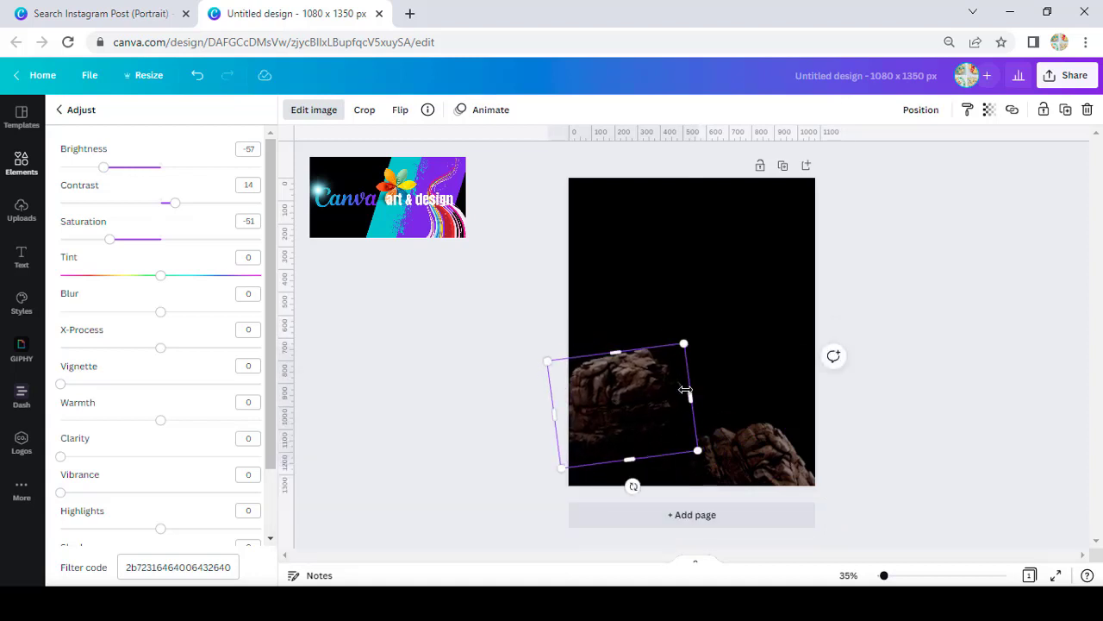
drag(687, 351, 635, 354)
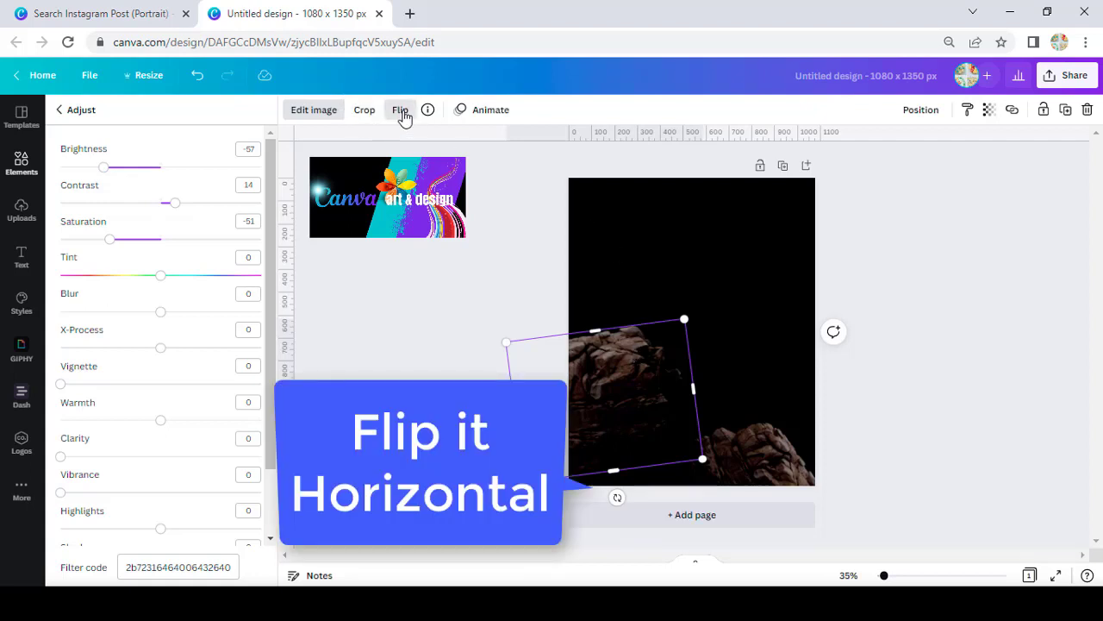
Flip the larger stone copy horizontally and shift it slightly toward the corner stone
click(400, 109)
click(412, 145)
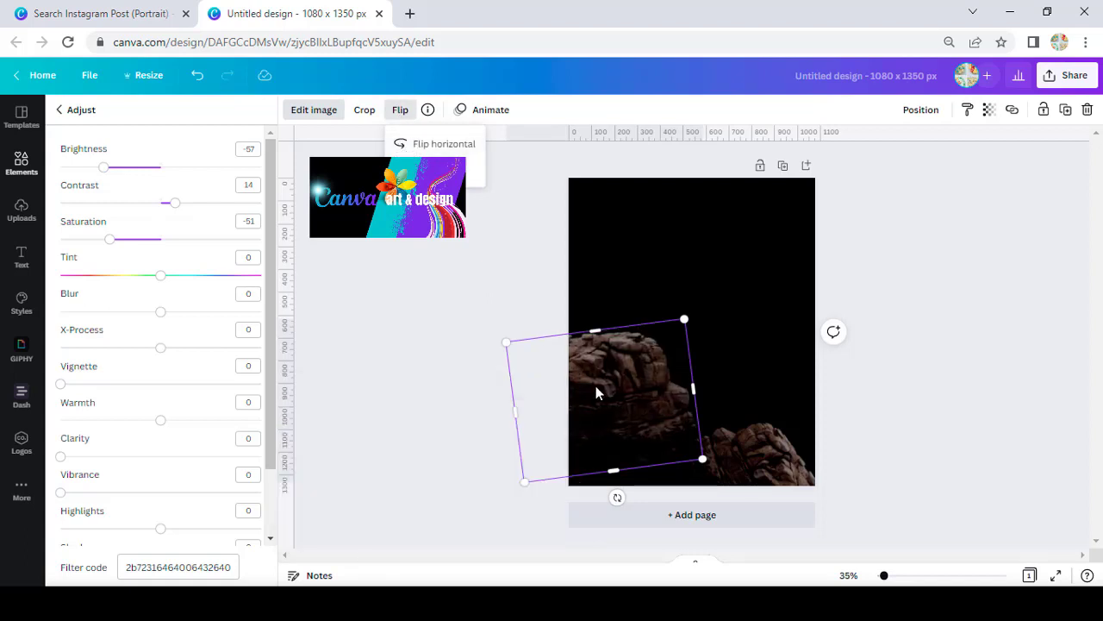
drag(596, 393, 609, 399)
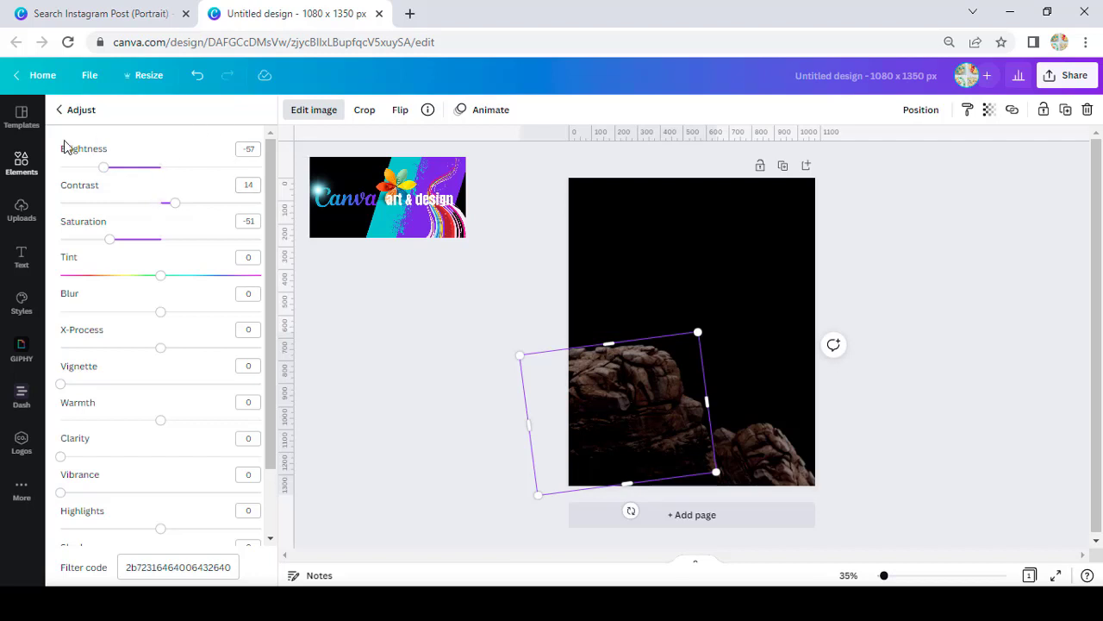
Add the cloud from the recently used elements to the page
click(21, 163)
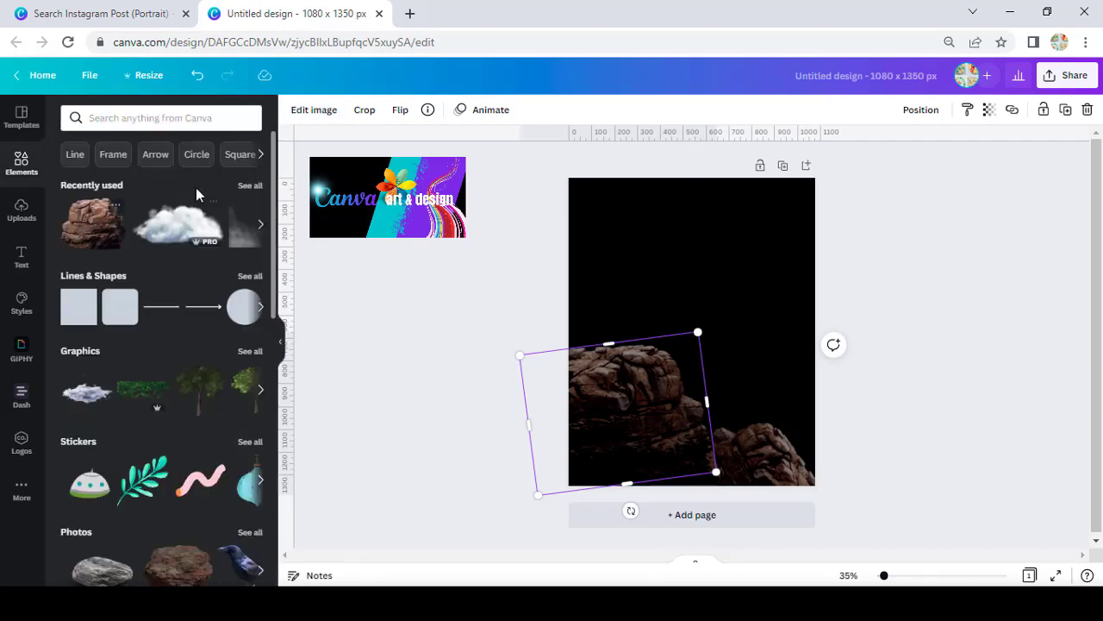
click(249, 185)
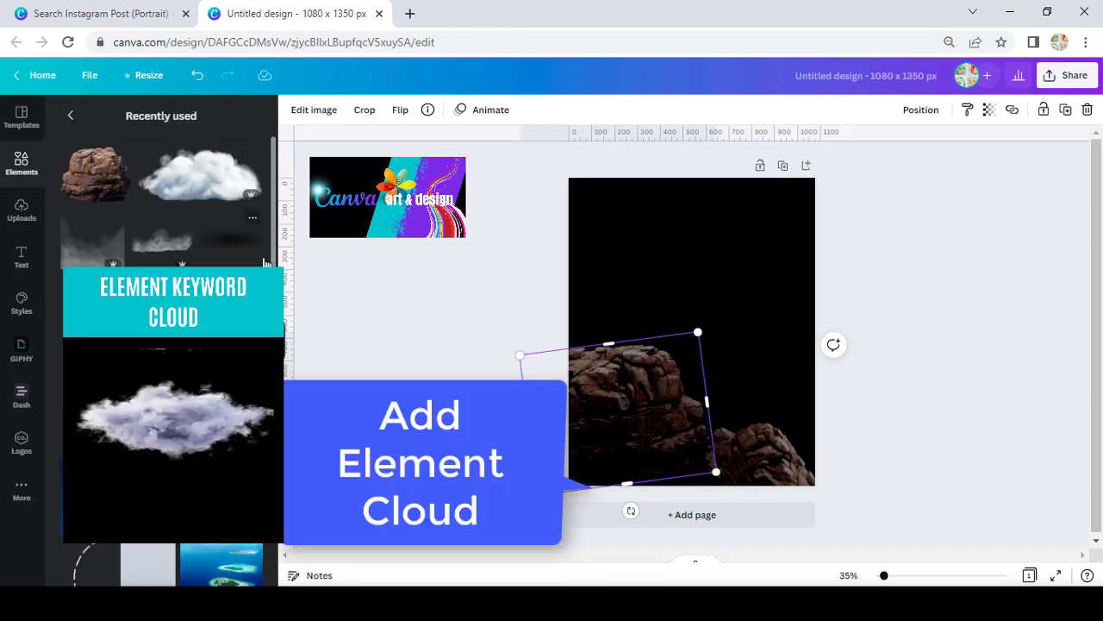
click(172, 414)
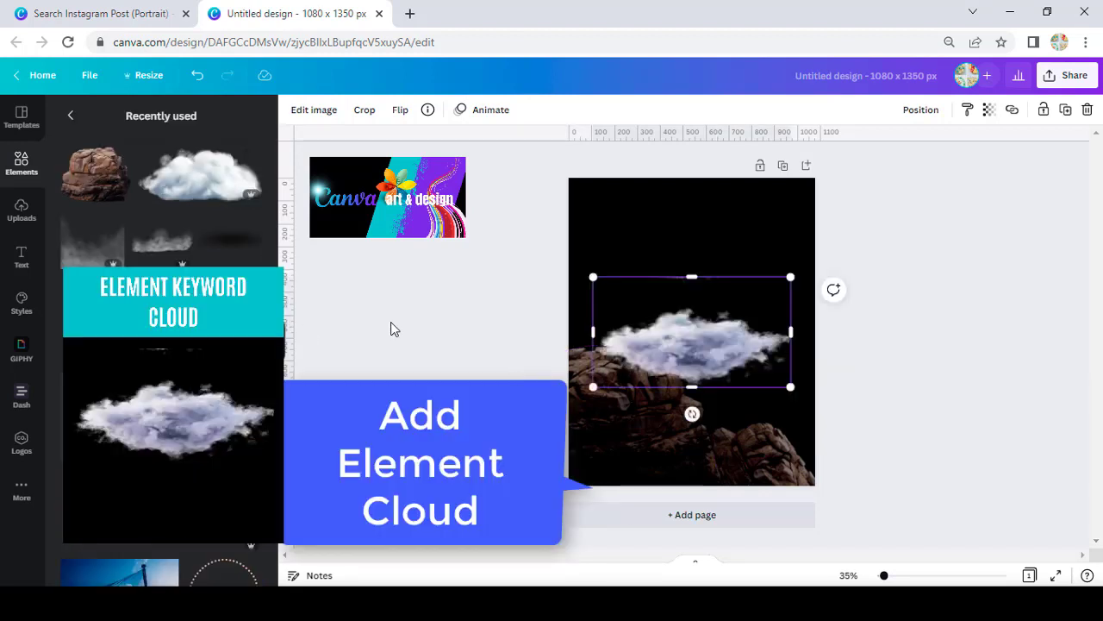
Adjust the cloud to brightness -81, saturation -66 and blur 15, and set its transparency to 58
click(298, 113)
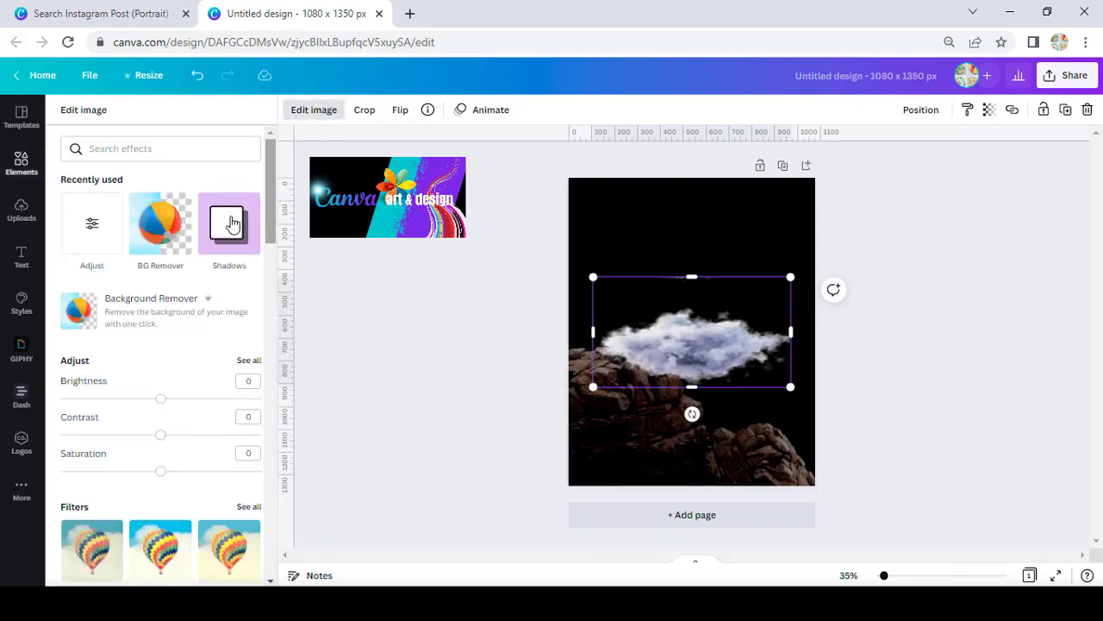
click(91, 223)
click(128, 169)
drag(127, 173, 80, 170)
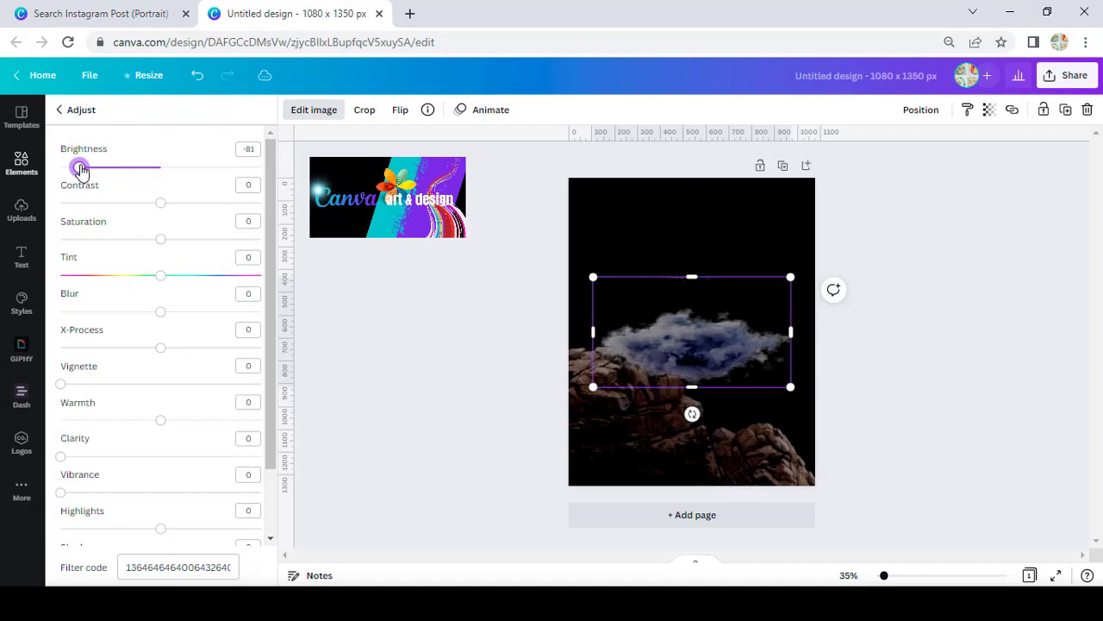
click(95, 239)
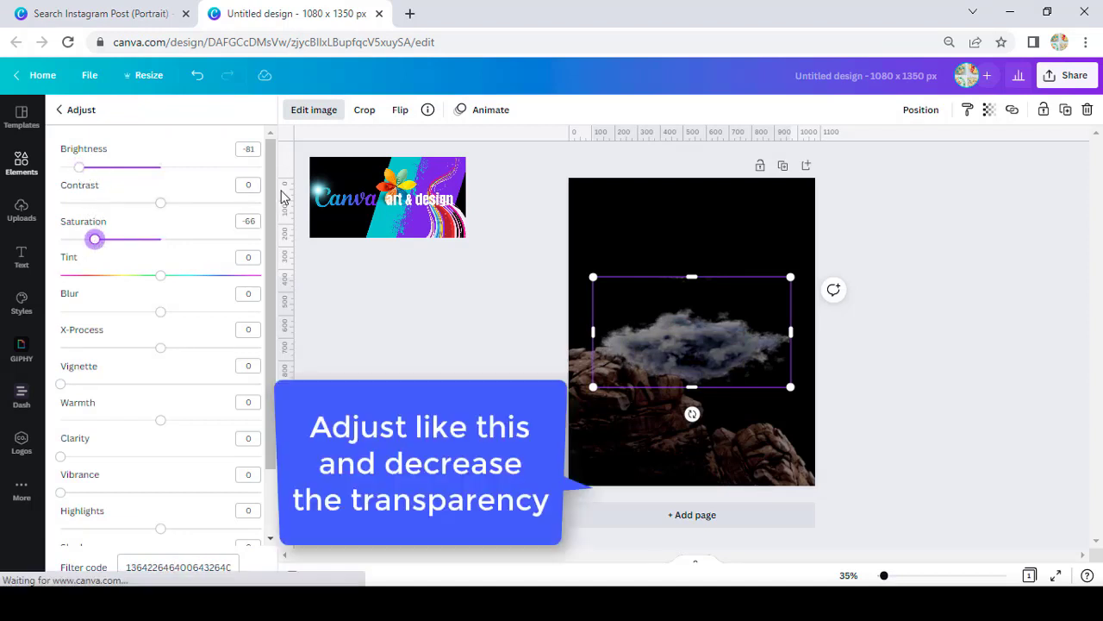
drag(163, 318, 178, 320)
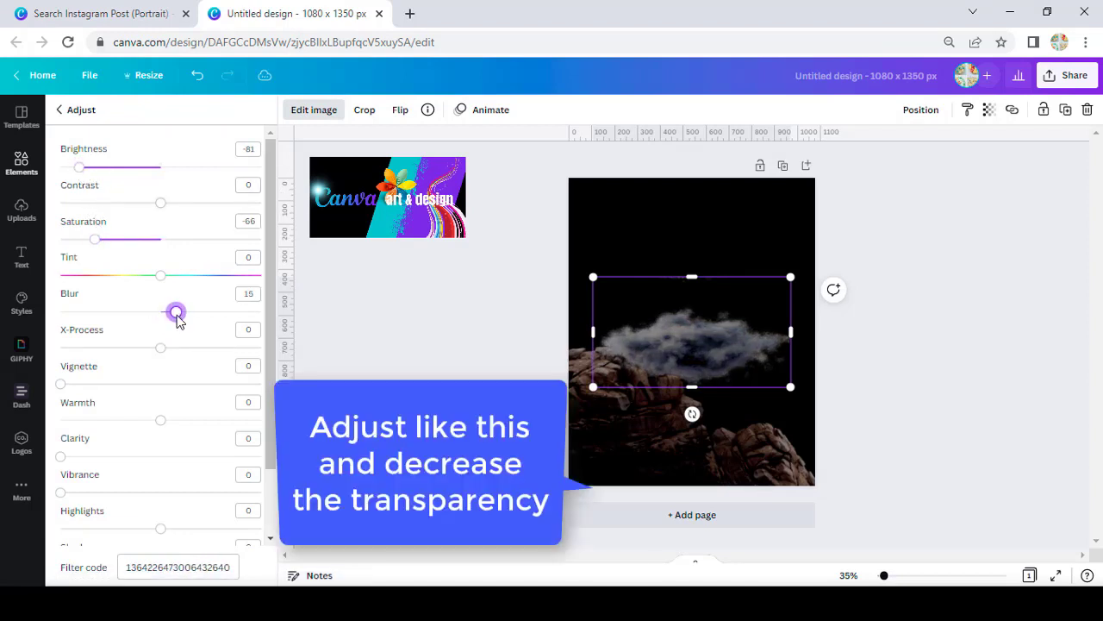
click(991, 112)
drag(951, 161, 932, 166)
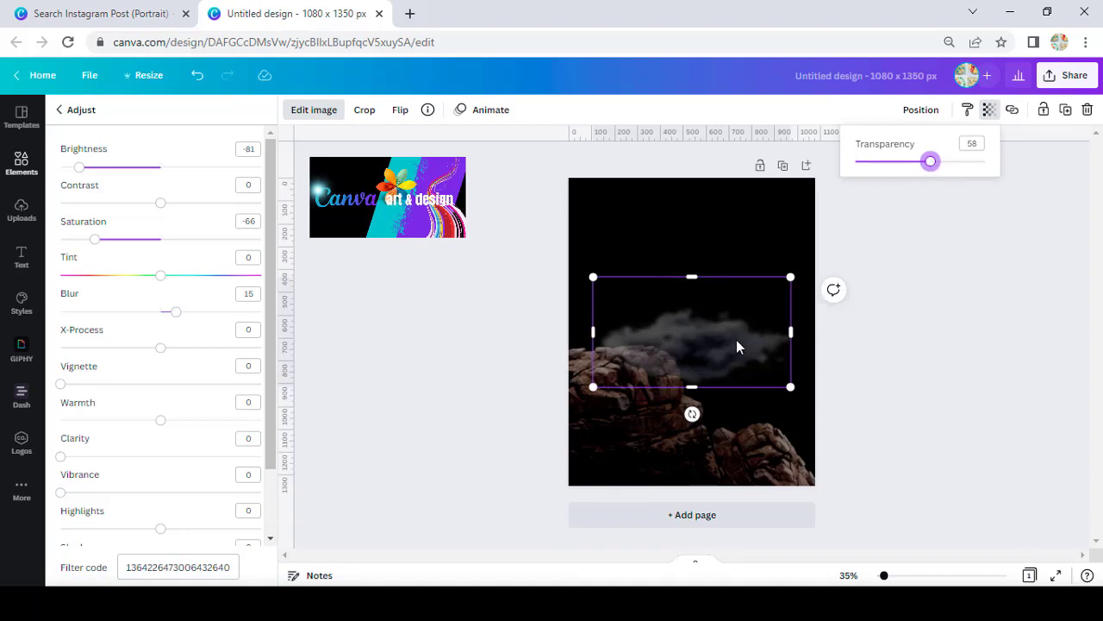
Enlarge the cloud over the base of the larger stone and spread duplicates of it along the bottom of both stones
drag(736, 340, 635, 439)
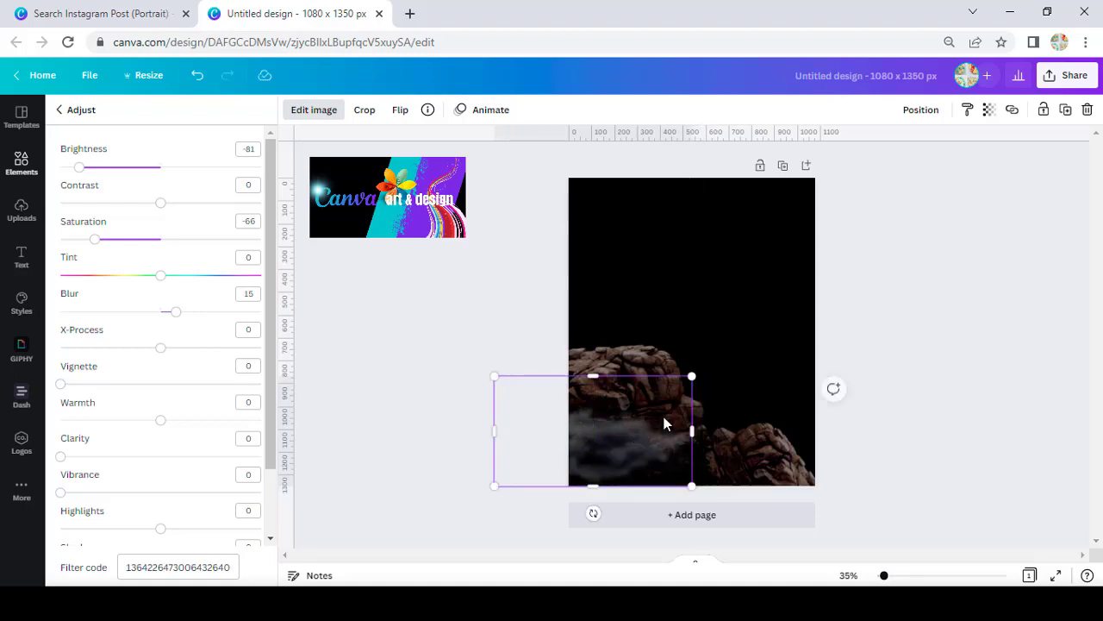
drag(689, 377, 721, 364)
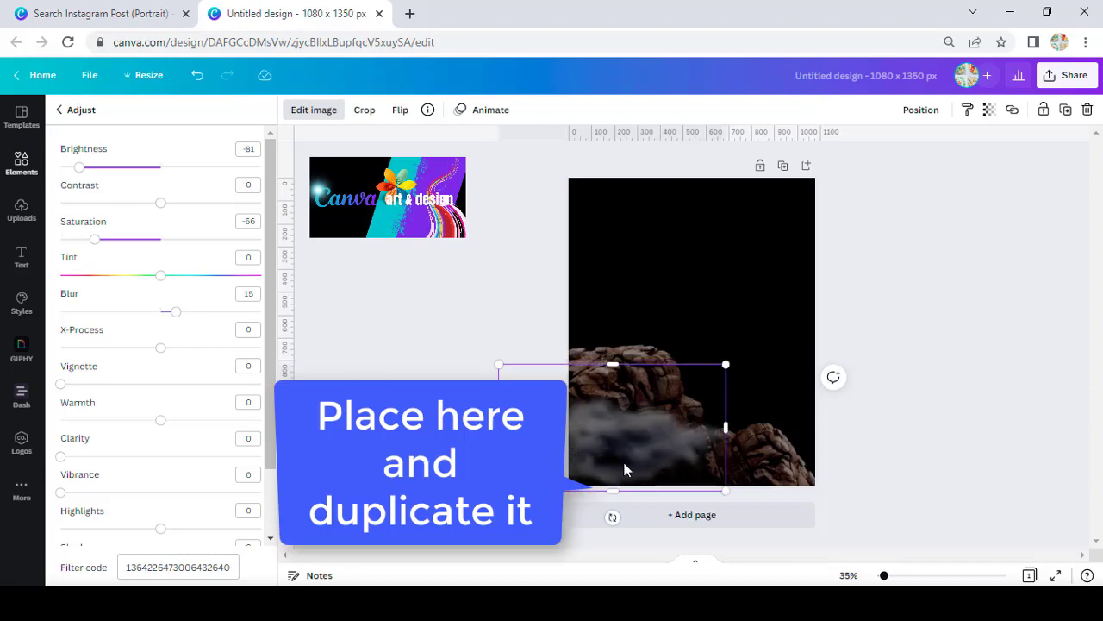
drag(623, 468, 684, 490)
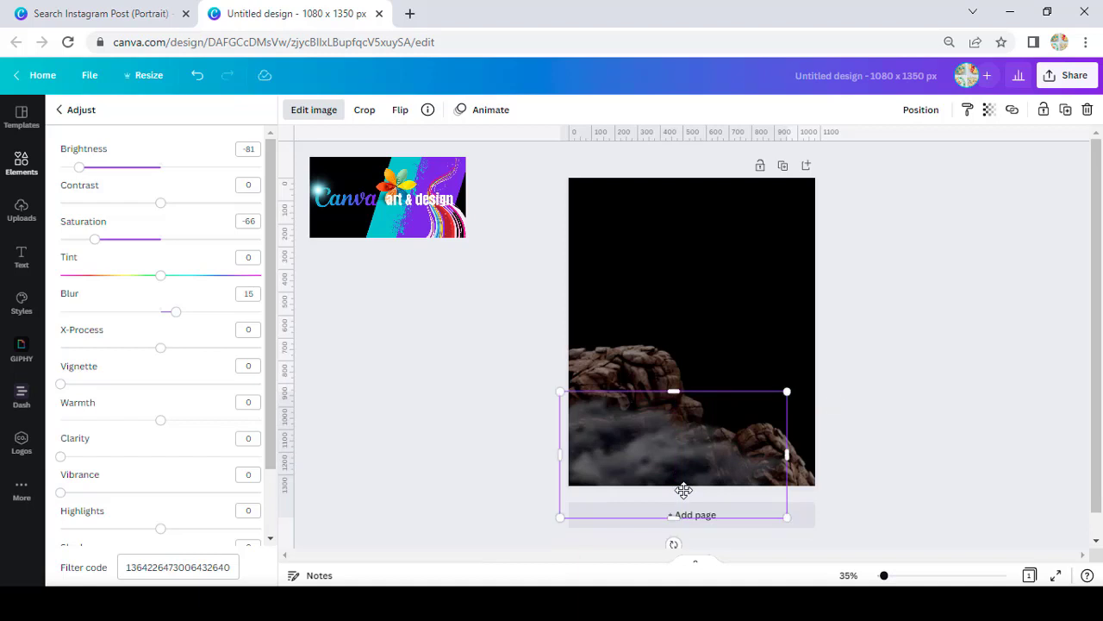
click(678, 488)
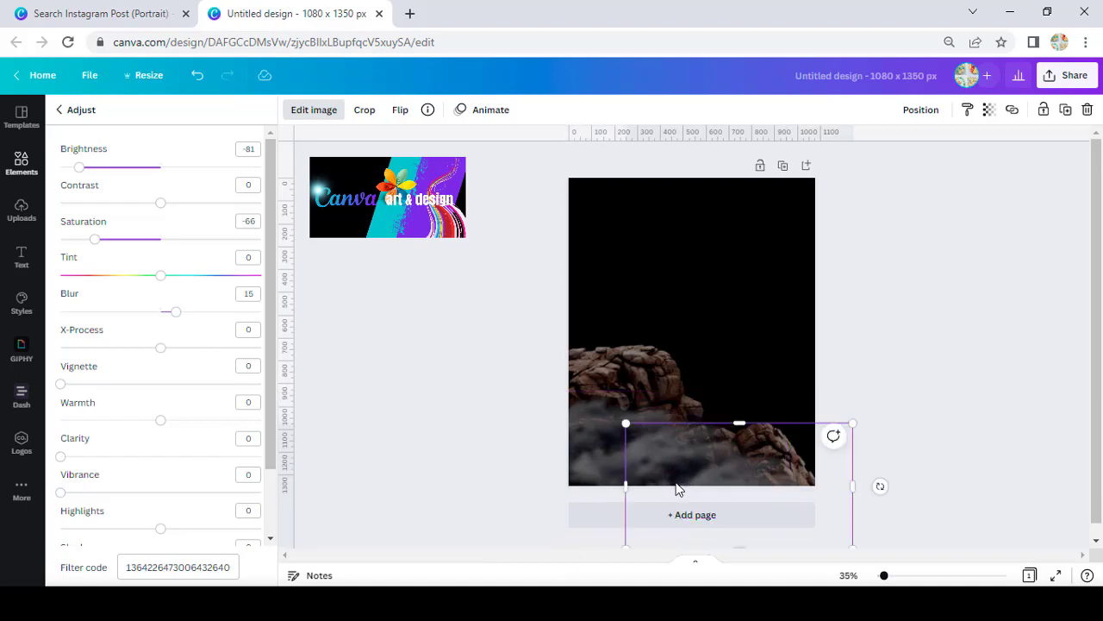
drag(687, 470, 558, 385)
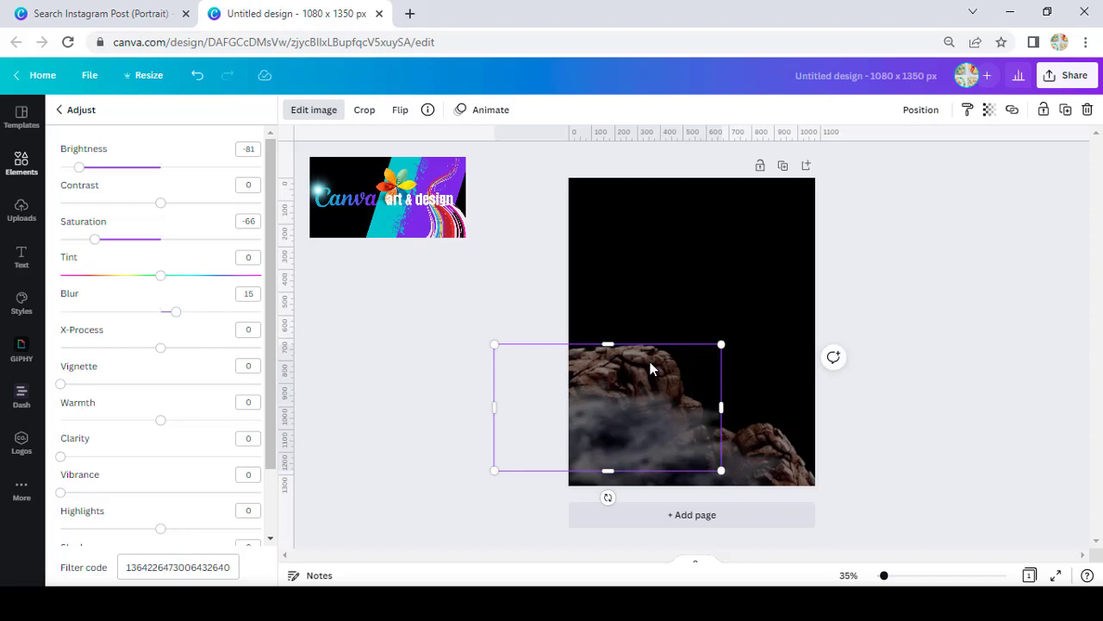
drag(633, 381, 628, 420)
Darken the larger stone by setting its brightness to -72
click(640, 356)
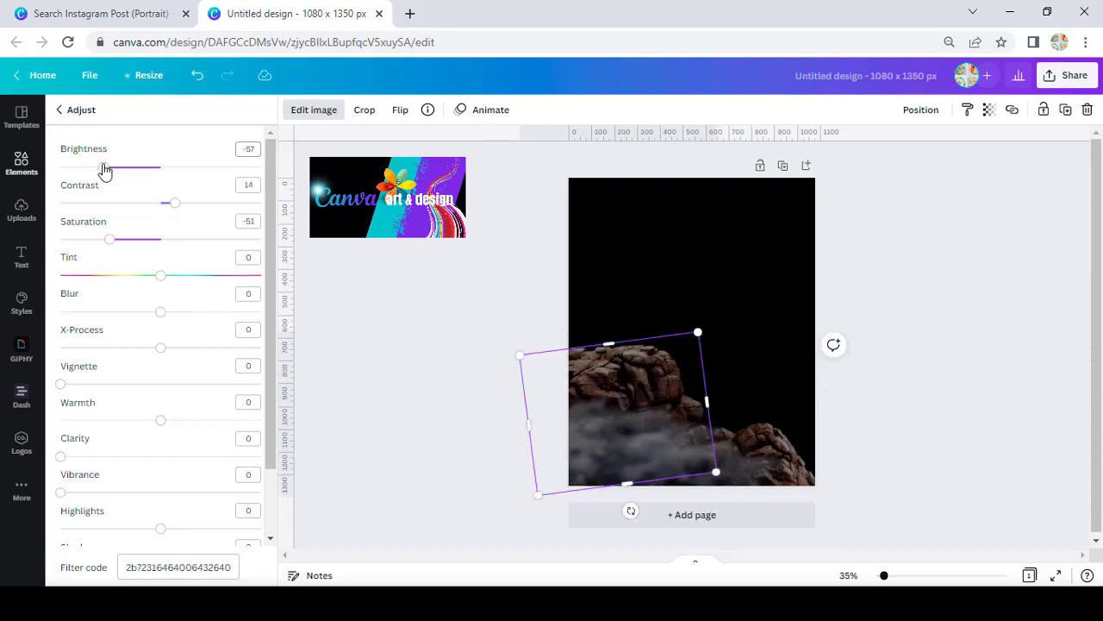
mouse_move(104, 166)
mouse_down()
mouse_move(79, 167)
mouse_move(89, 168)
mouse_up()
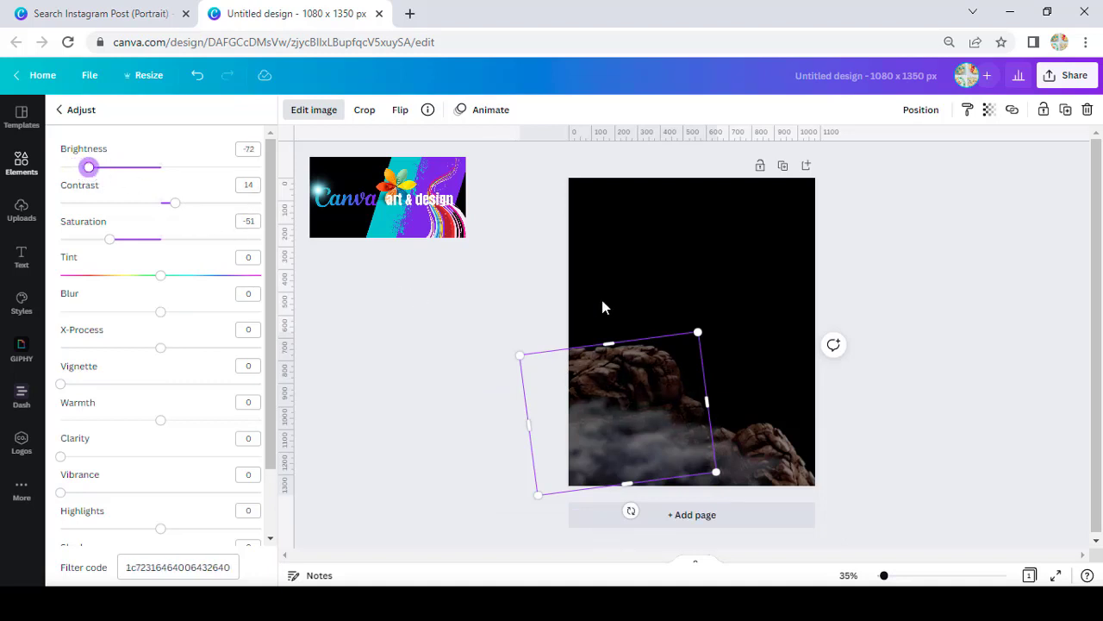
key(Escape)
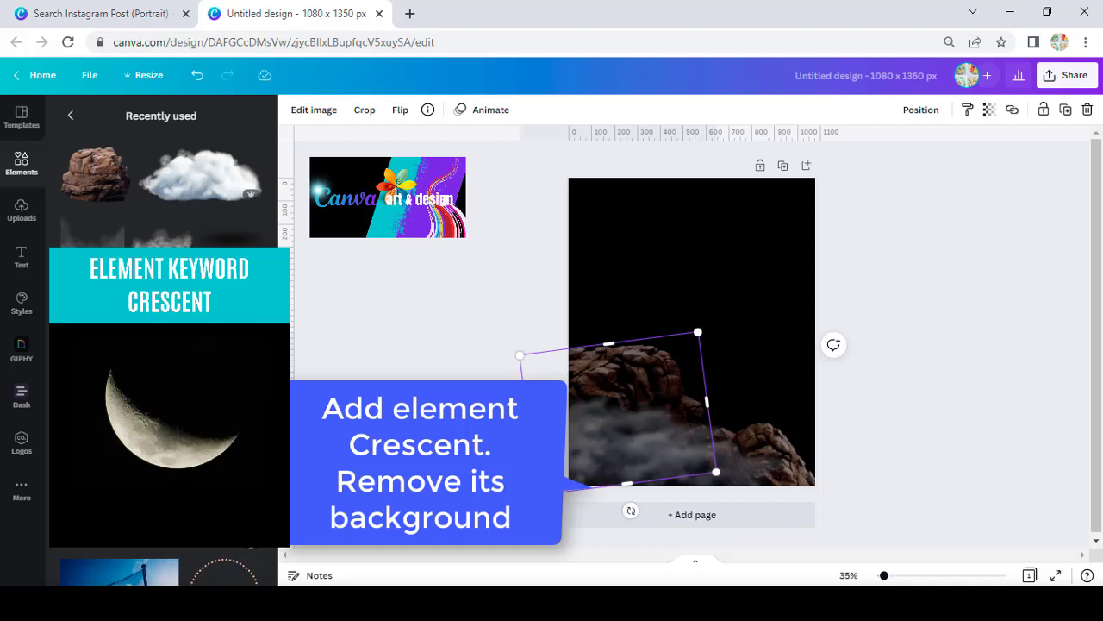
Add the crescent moon photo to the page and remove its background
click(169, 397)
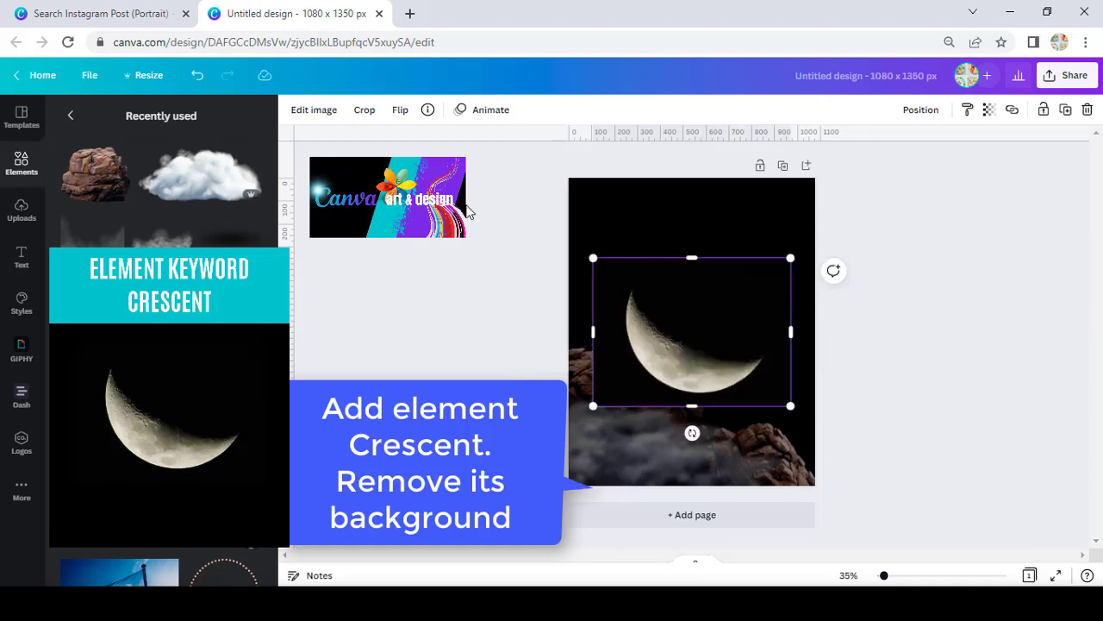
click(313, 110)
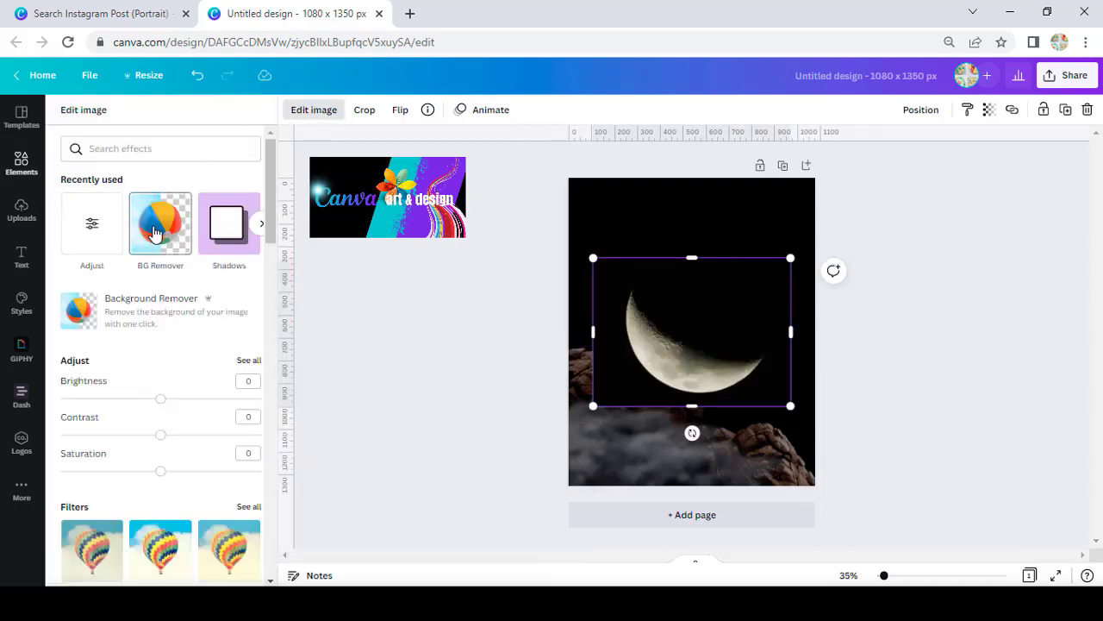
click(155, 232)
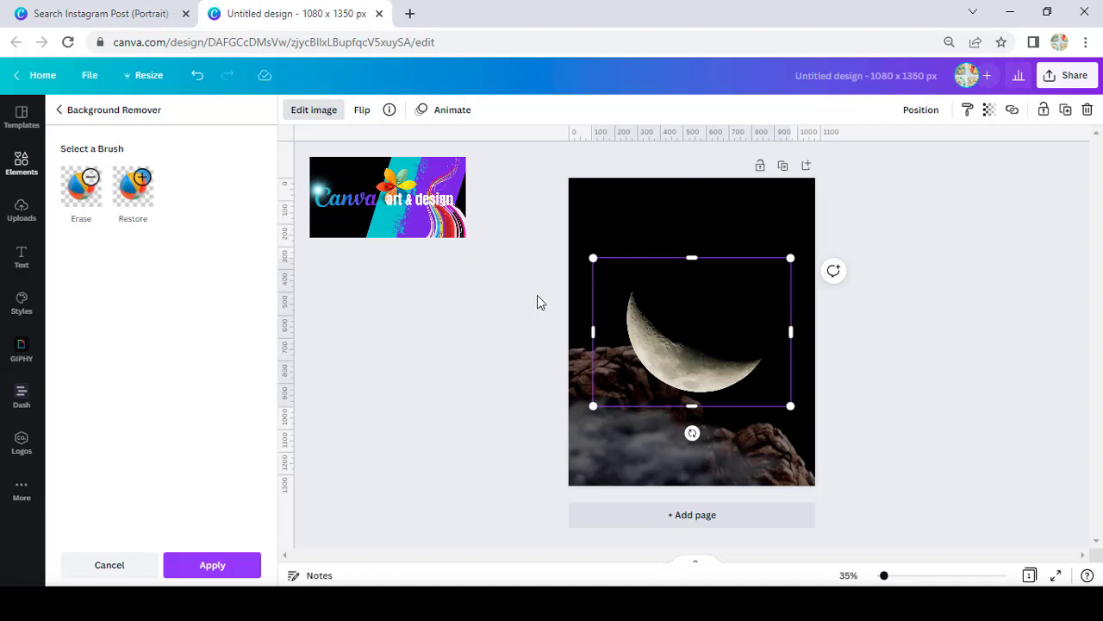
click(225, 569)
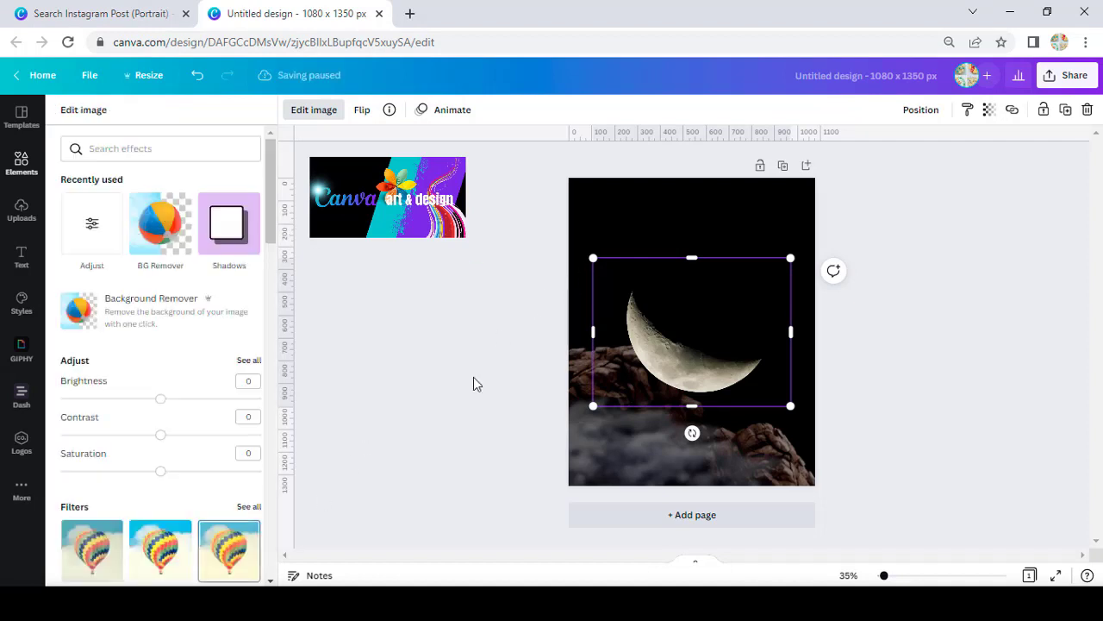
Enlarge the crescent moon and place it in the page's upper right, running past the page edges
drag(591, 263, 477, 172)
drag(618, 373, 714, 281)
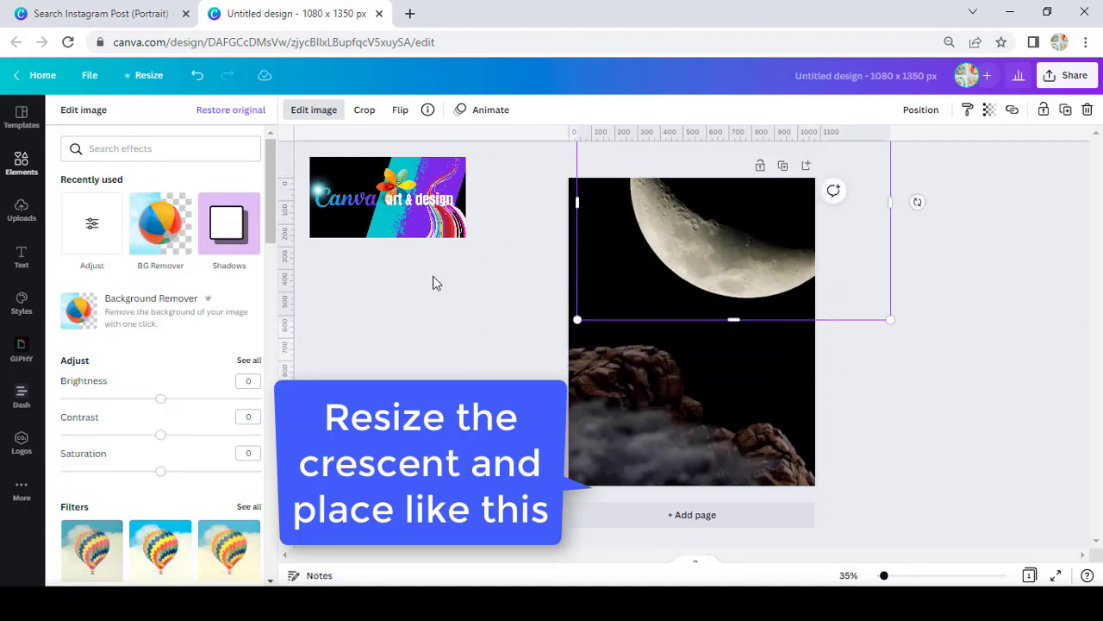
key(Escape)
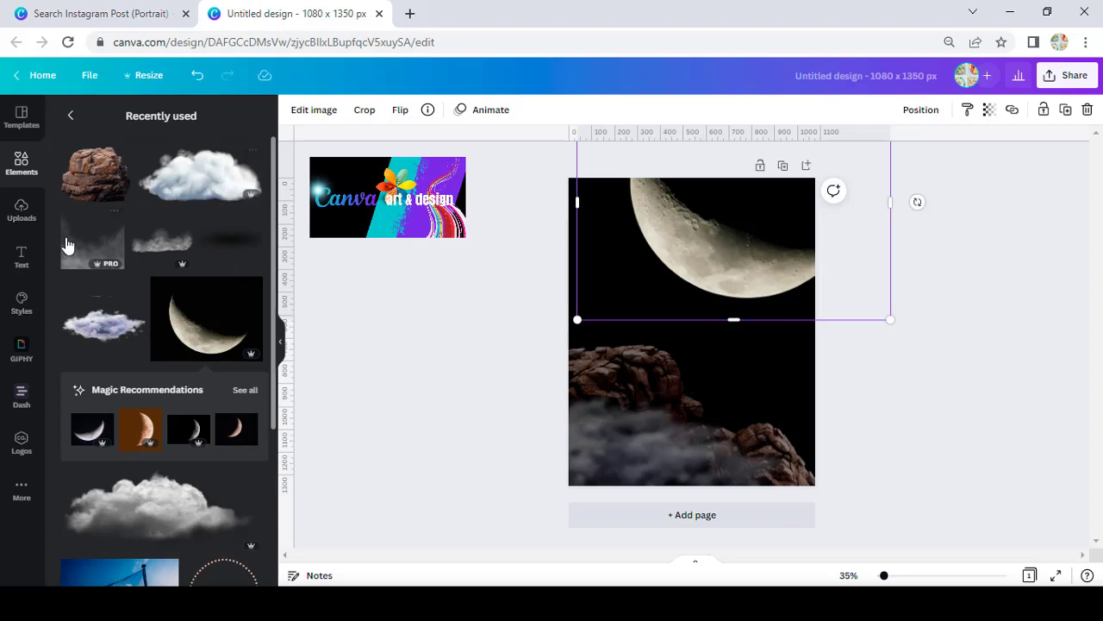
Add the fog illustration from the recently used elements and enlarge it to the full page width
click(69, 243)
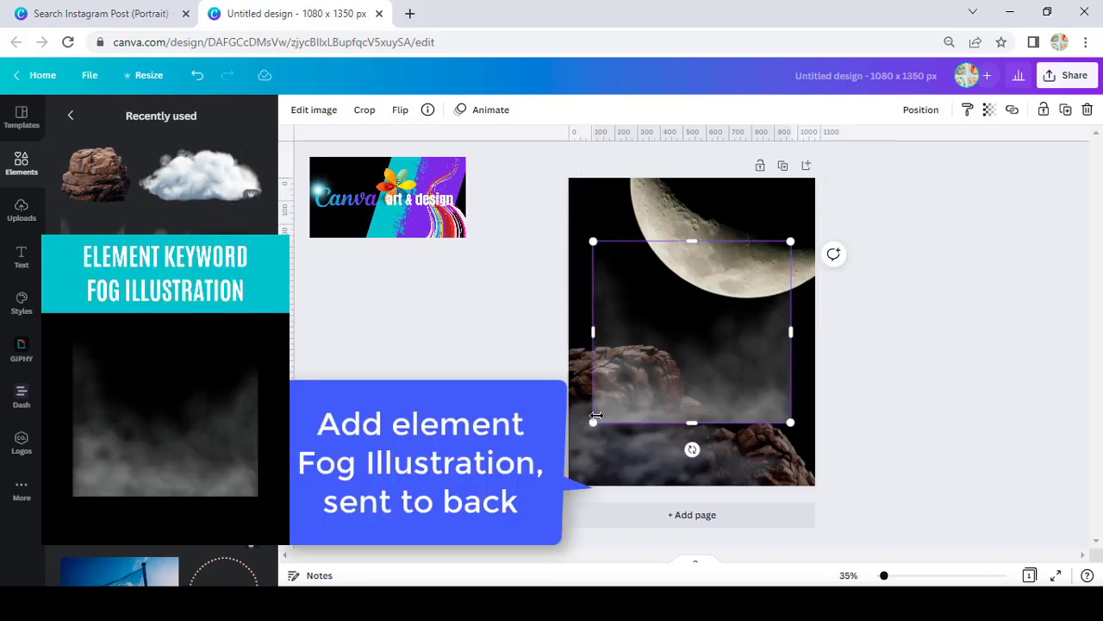
drag(591, 422, 568, 446)
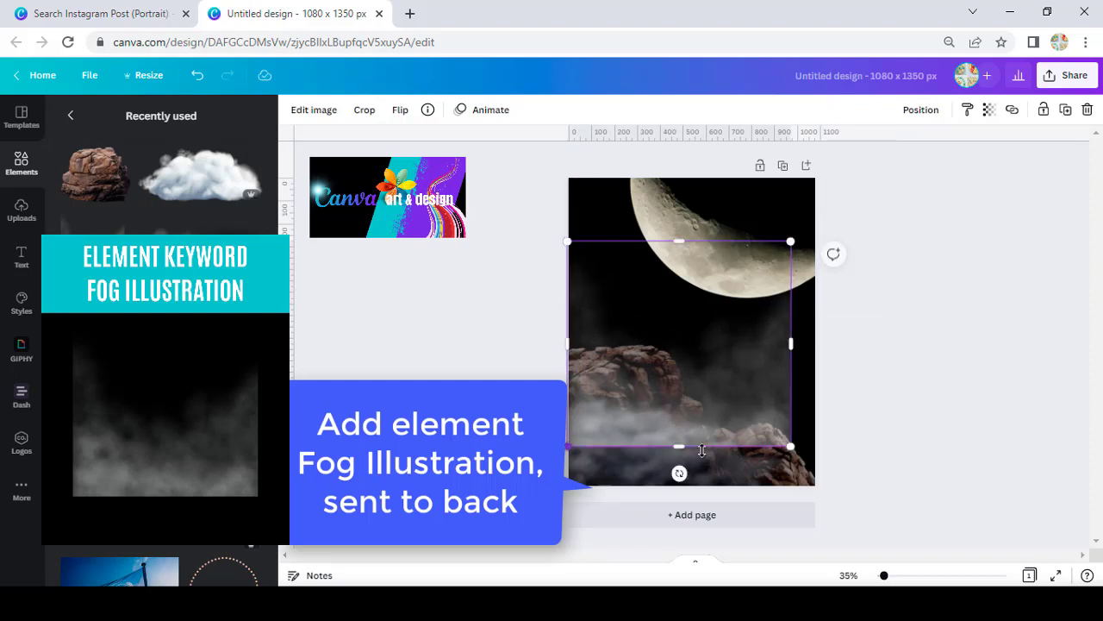
drag(786, 443, 815, 469)
Send the fog to the back and move it down to the page's bottom edge
right_click(760, 369)
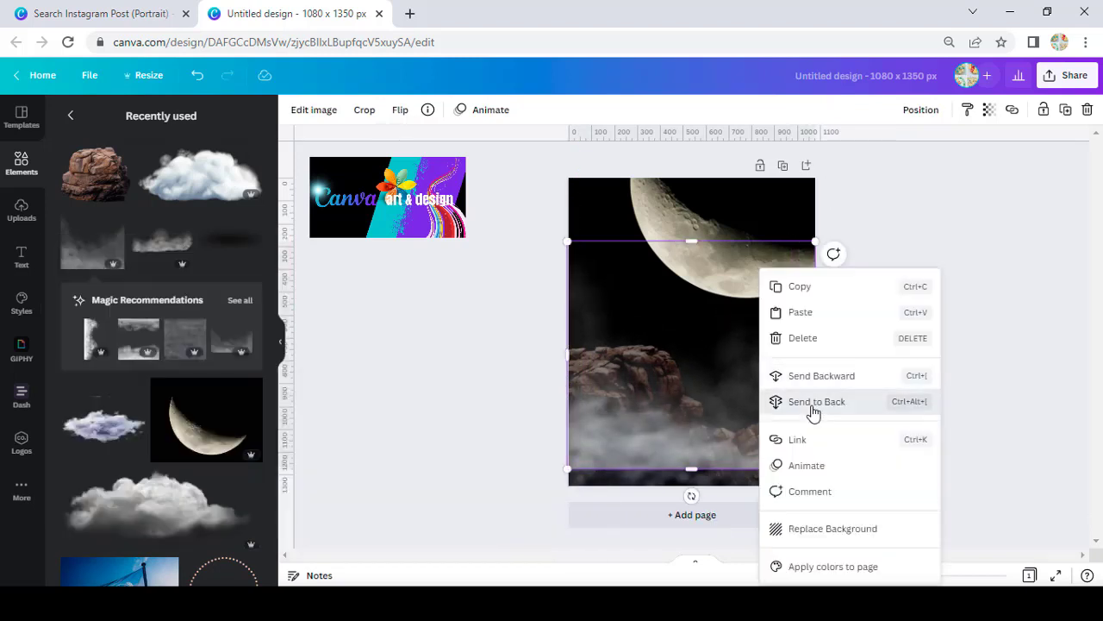
click(811, 402)
drag(783, 326, 784, 338)
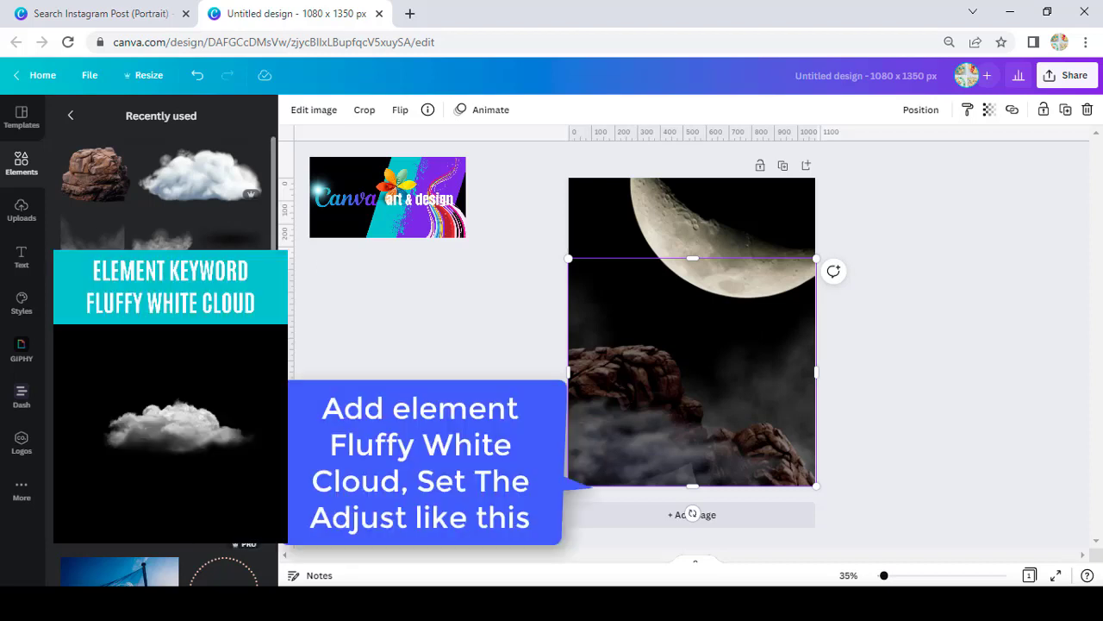
Add the fluffy white cloud and adjust it to blur 27 and brightness -100
click(199, 173)
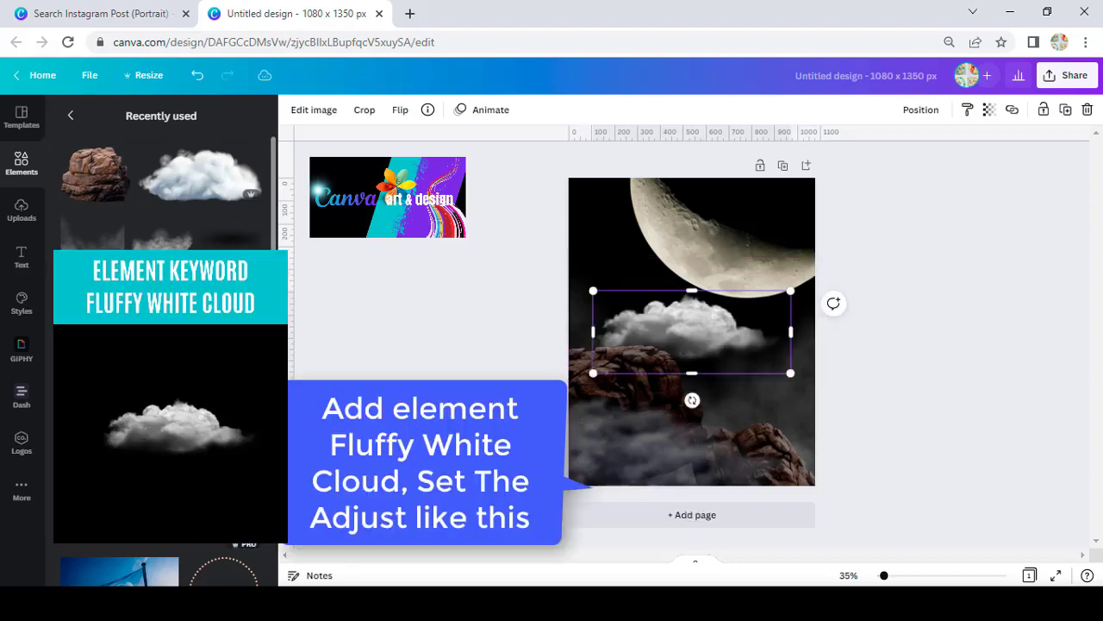
click(313, 113)
click(159, 225)
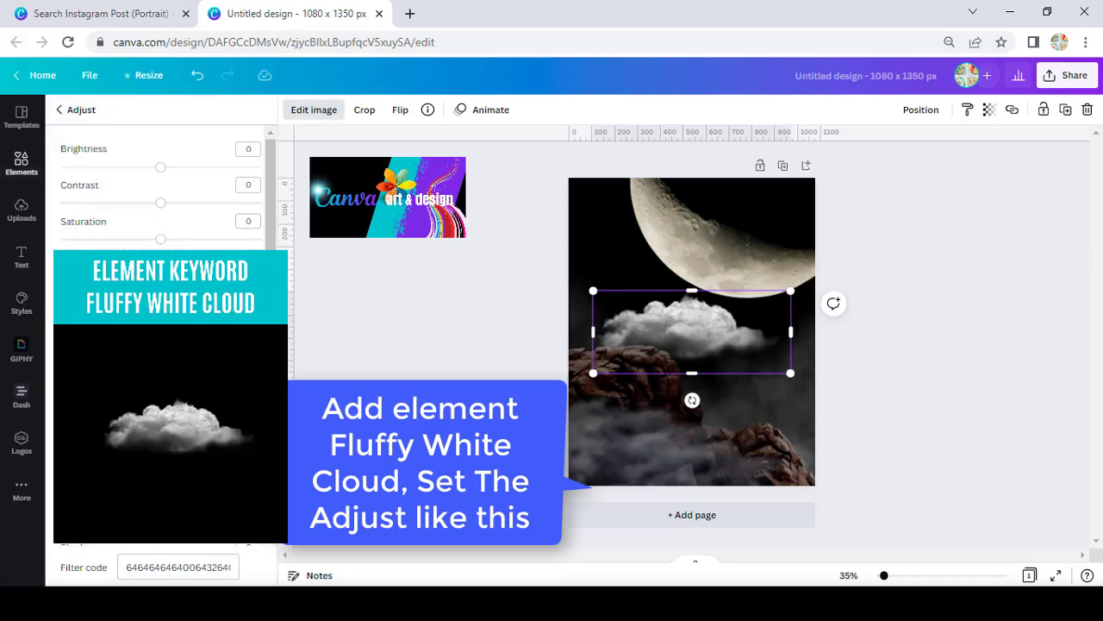
drag(180, 313, 190, 316)
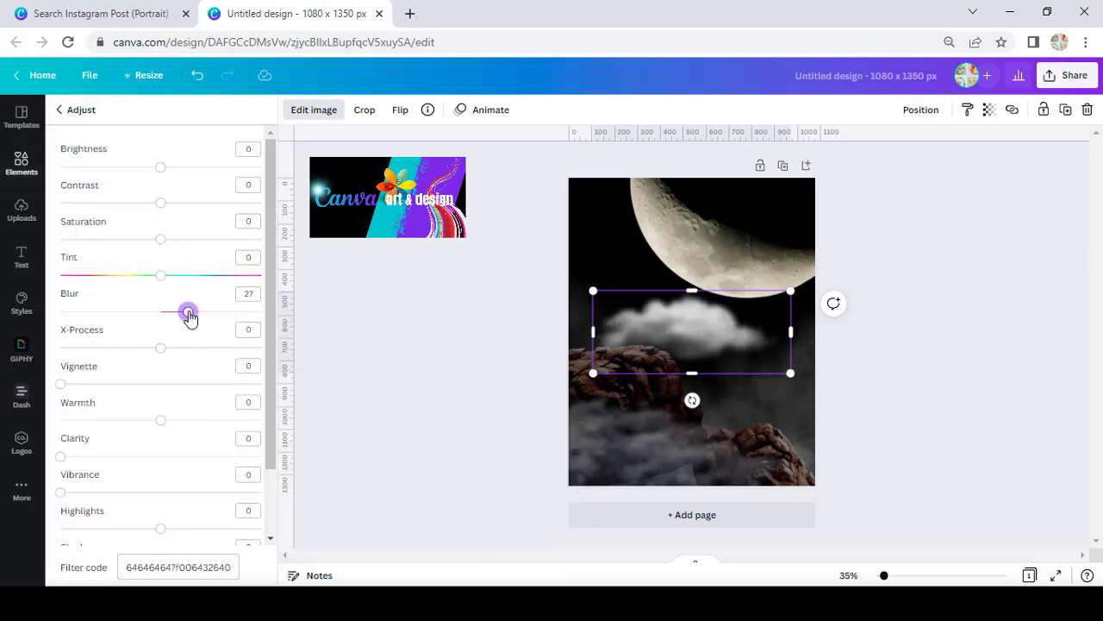
drag(77, 168, 60, 167)
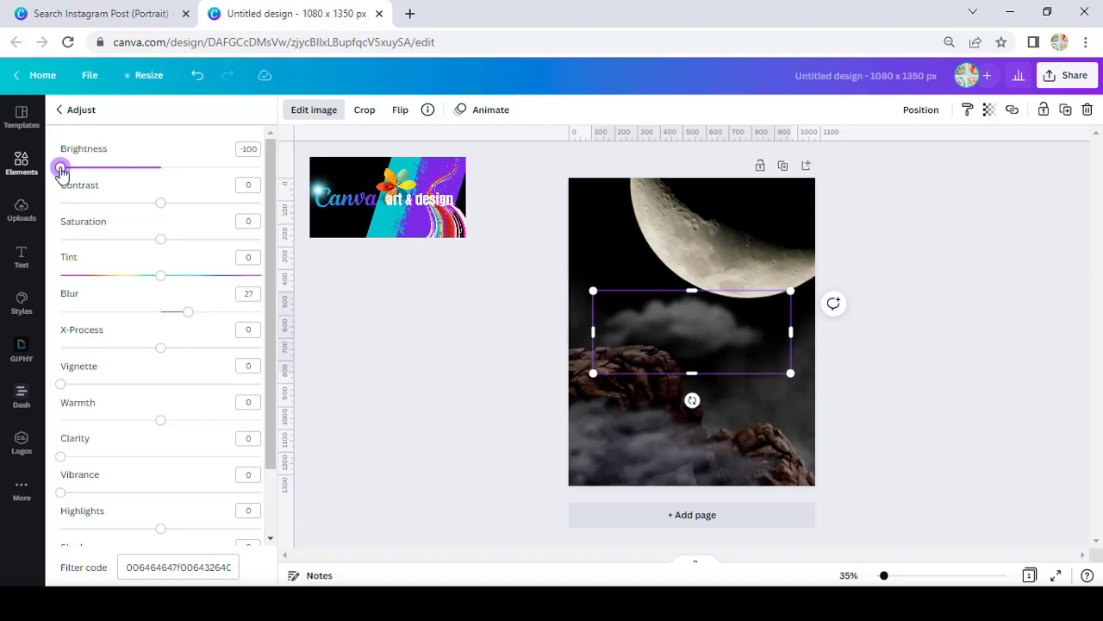
Shrink the fluffy cloud slightly and place it beside the larger stone, below the moon
drag(738, 362, 758, 383)
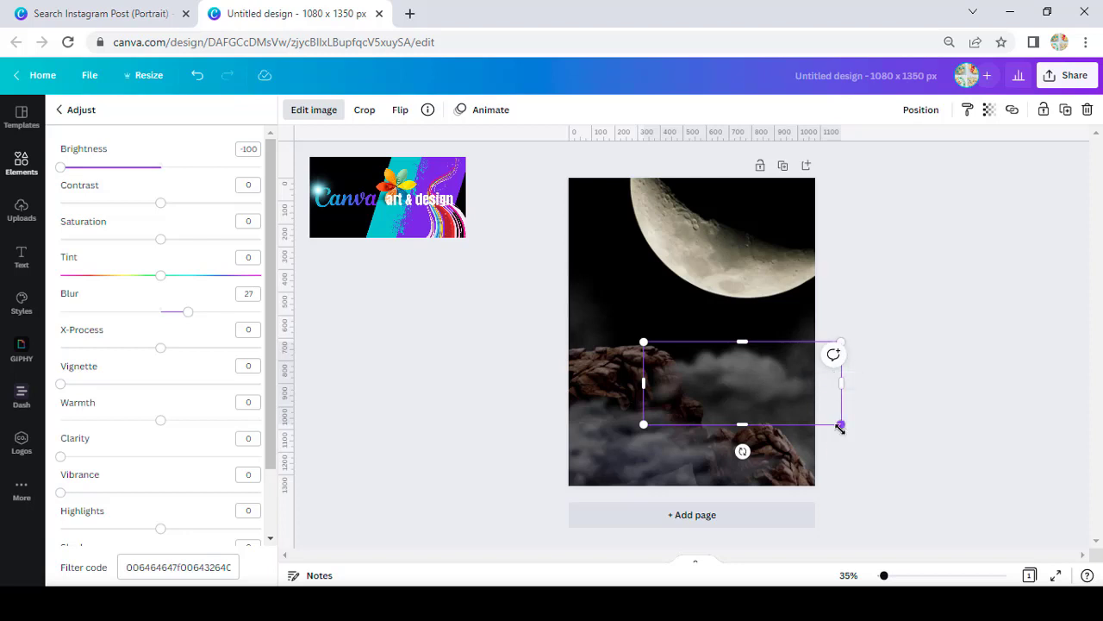
drag(840, 428, 712, 365)
drag(771, 337, 809, 294)
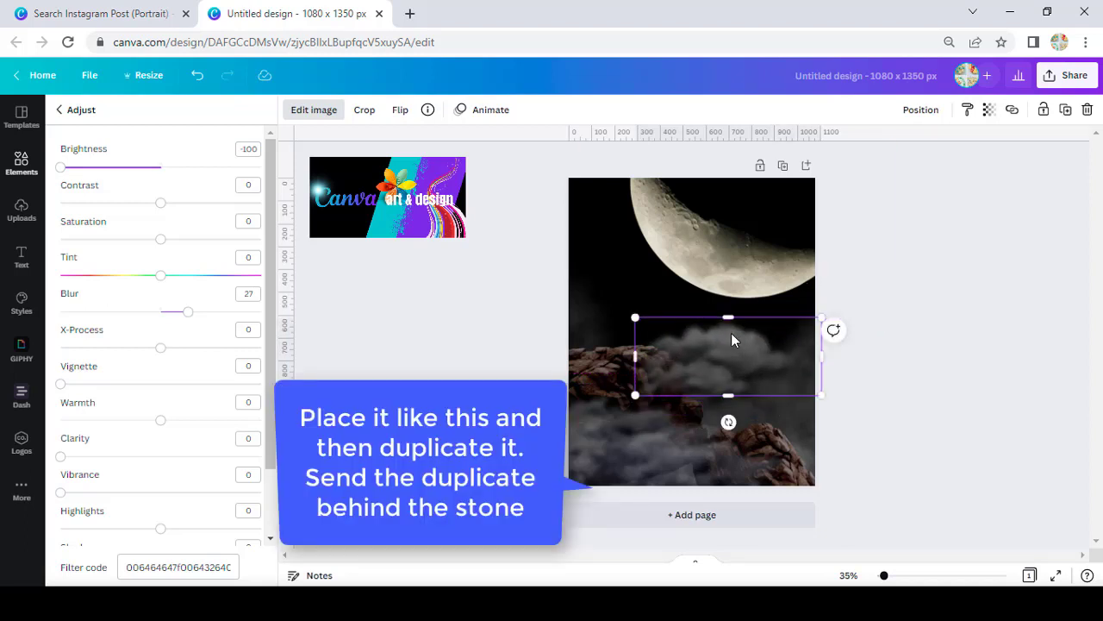
Duplicate the fluffy cloud, shift the copy toward the larger stone, and send it behind the stone
right_click(731, 339)
click(800, 410)
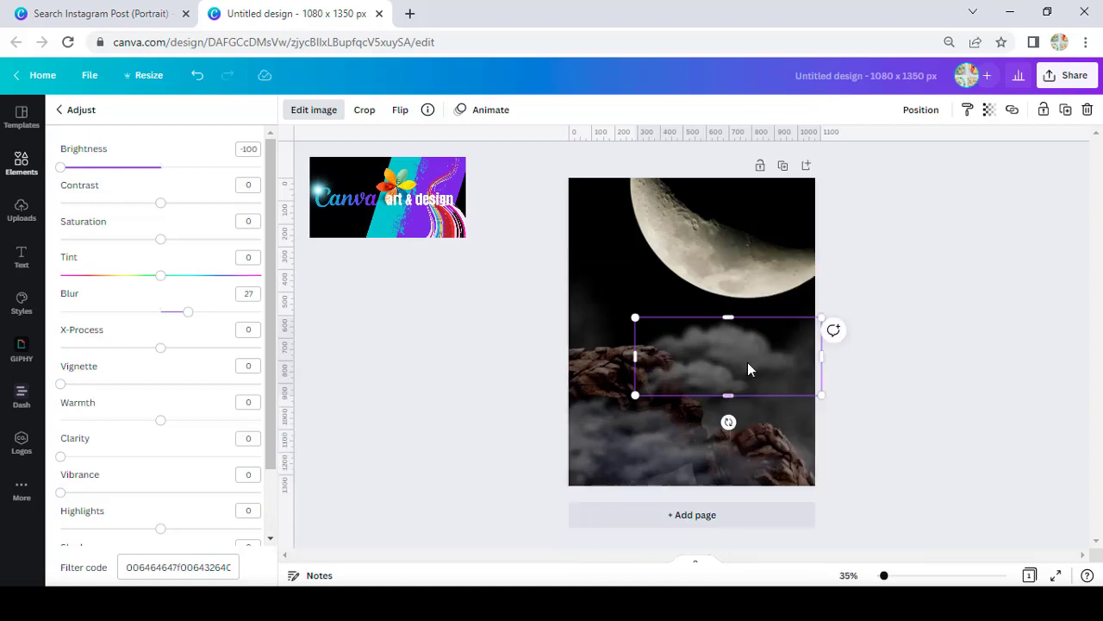
drag(731, 325, 667, 343)
right_click(729, 325)
click(807, 349)
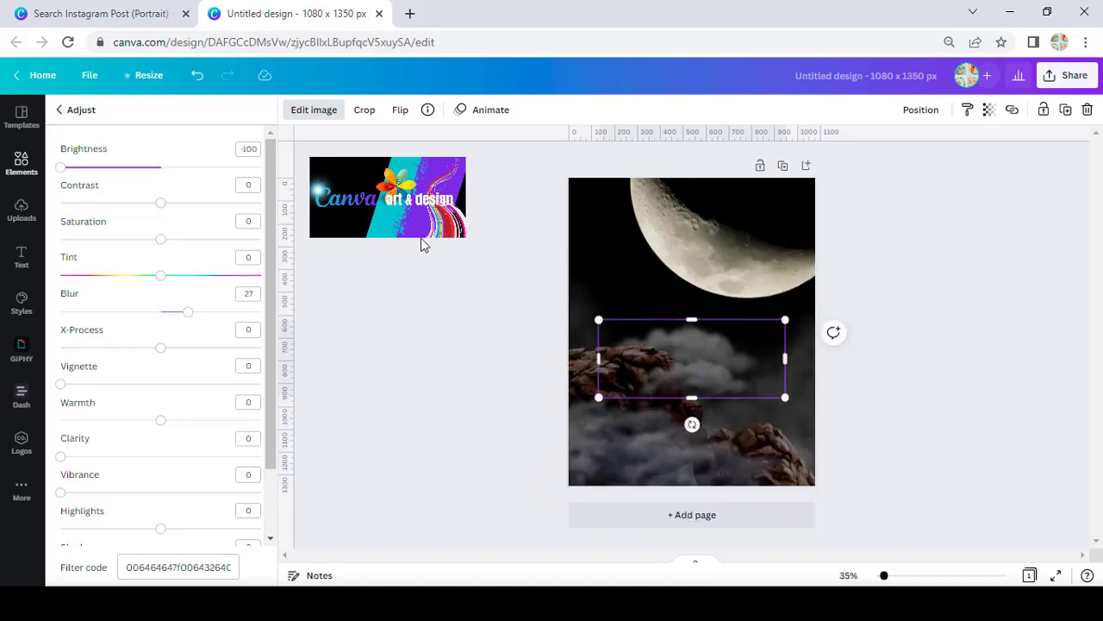
Add the uploaded King Kong back view image to the page and remove its background
click(22, 211)
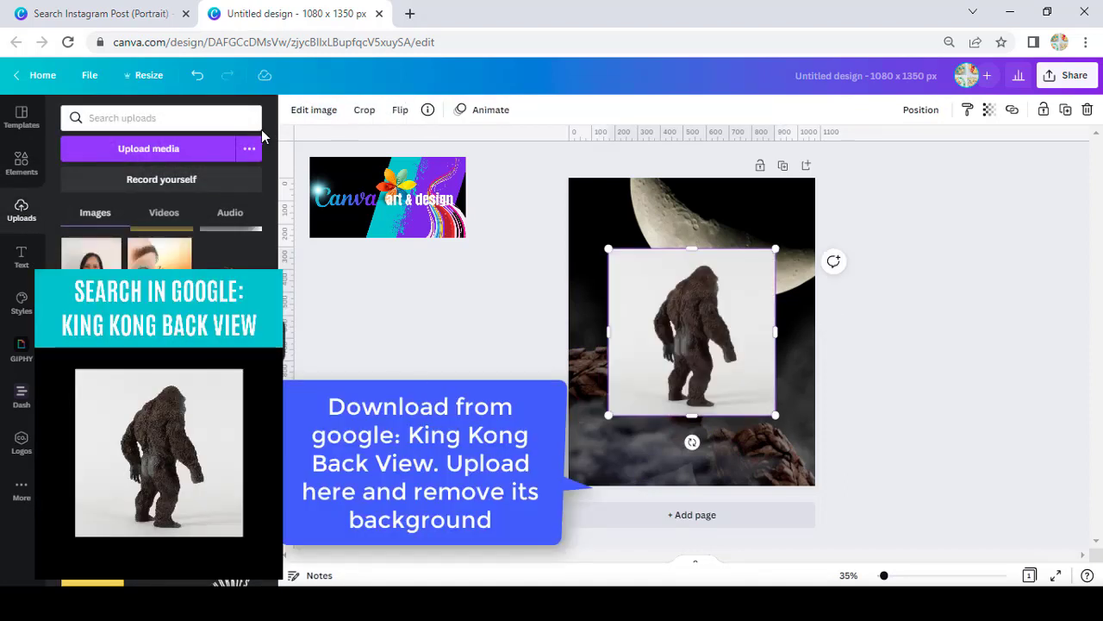
click(316, 111)
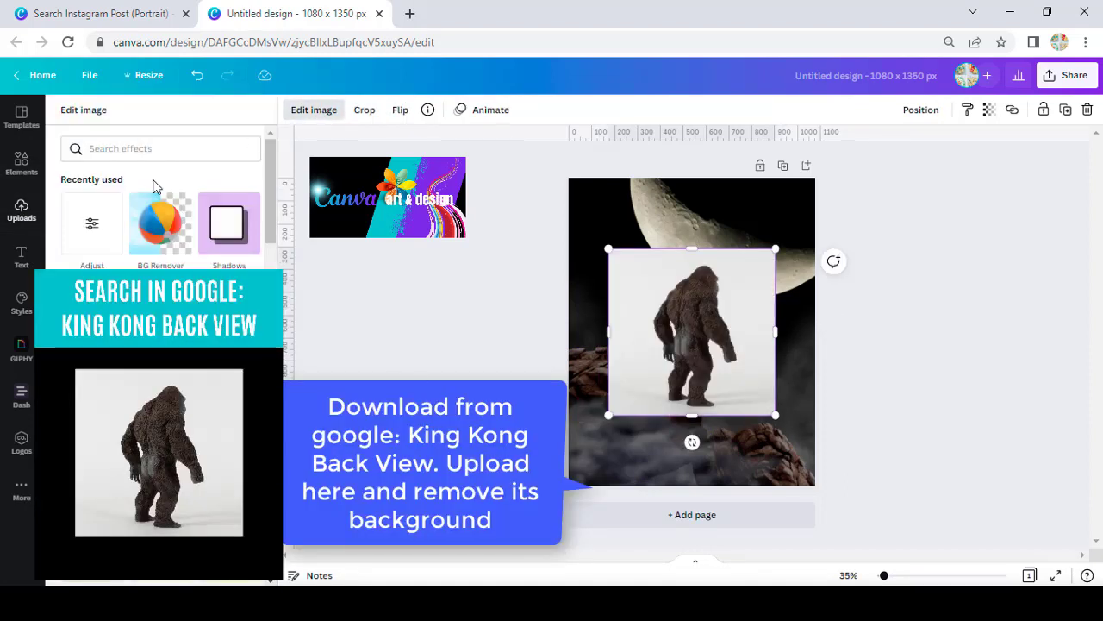
click(160, 223)
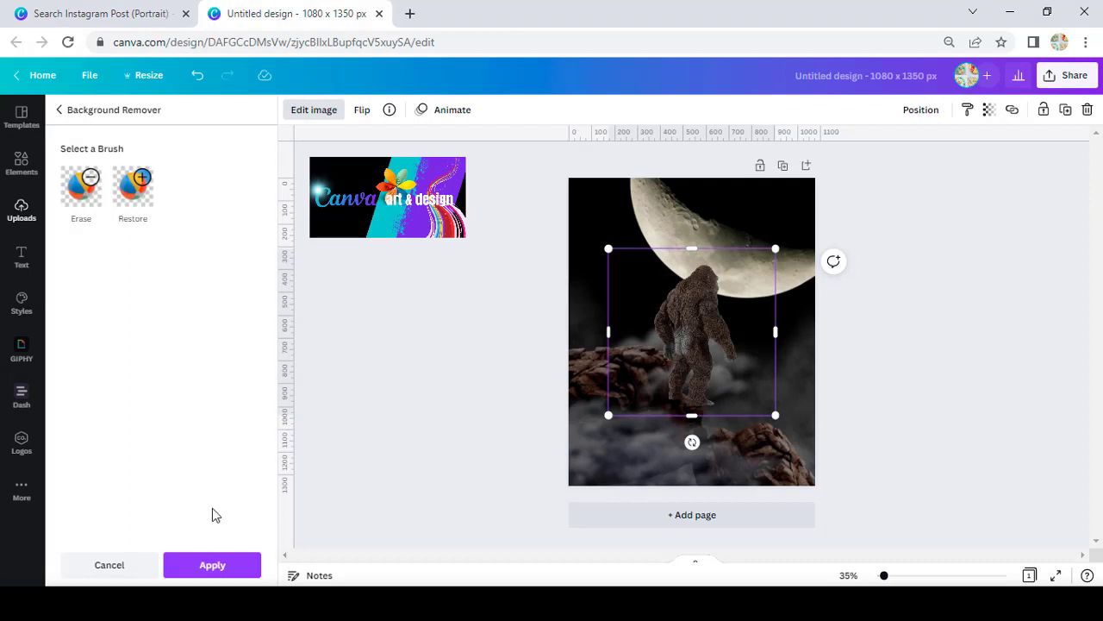
click(221, 567)
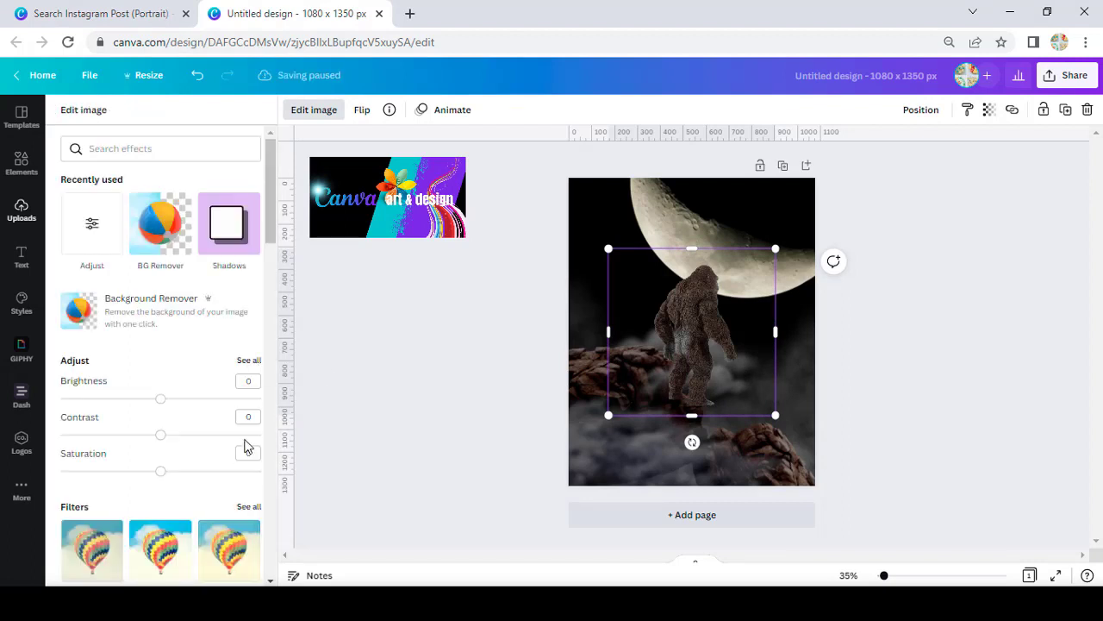
Set the larger stone's saturation to -63 and its brightness to -81
click(580, 360)
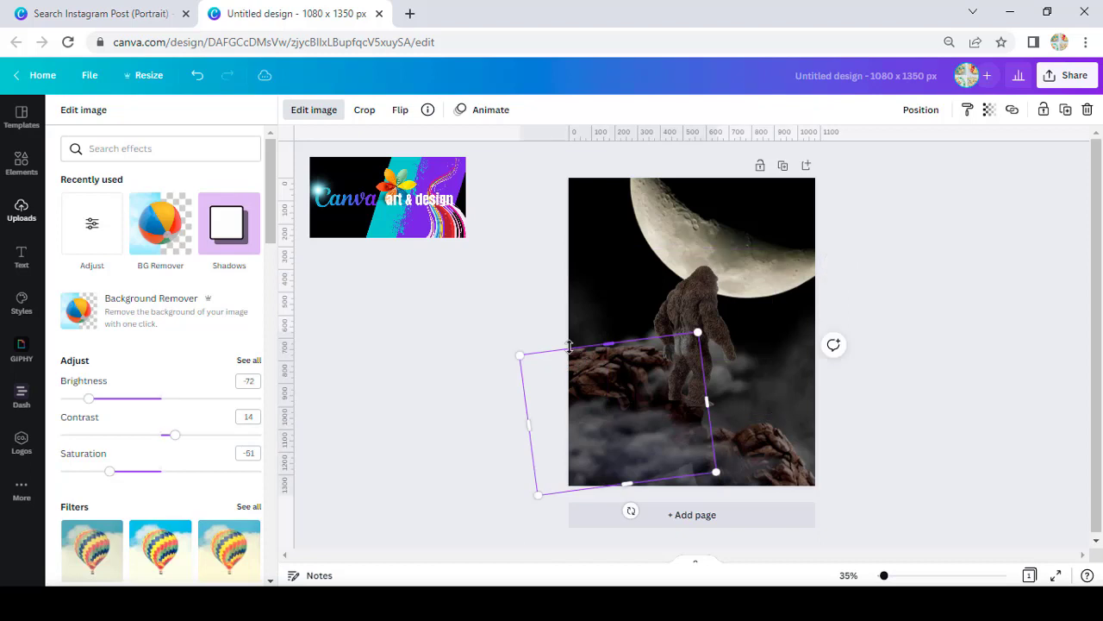
click(87, 237)
drag(109, 239, 99, 243)
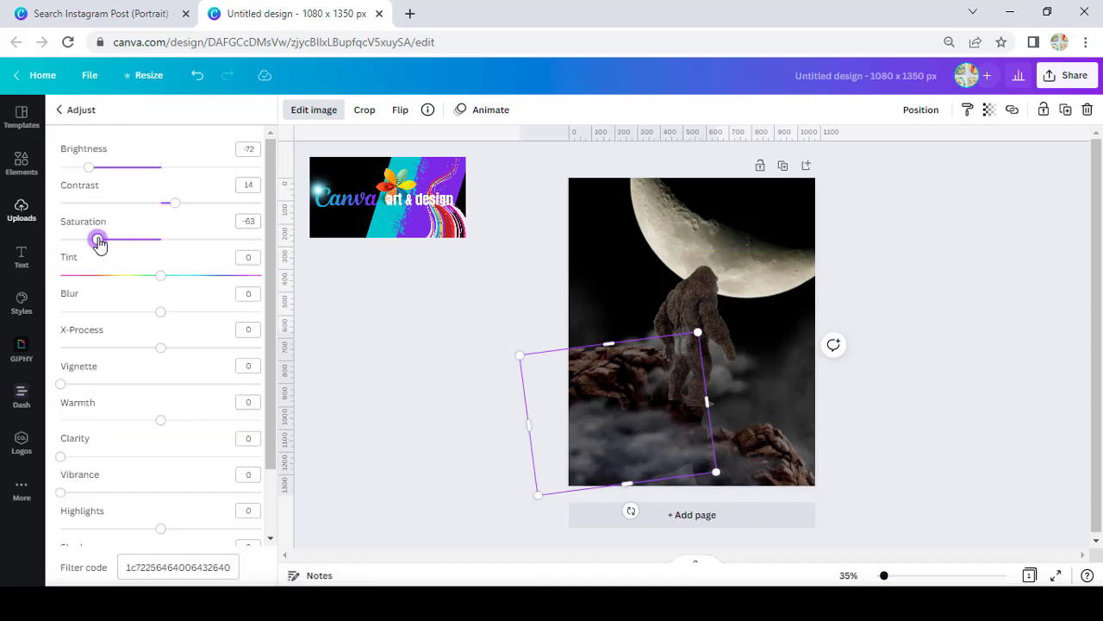
drag(88, 168, 80, 175)
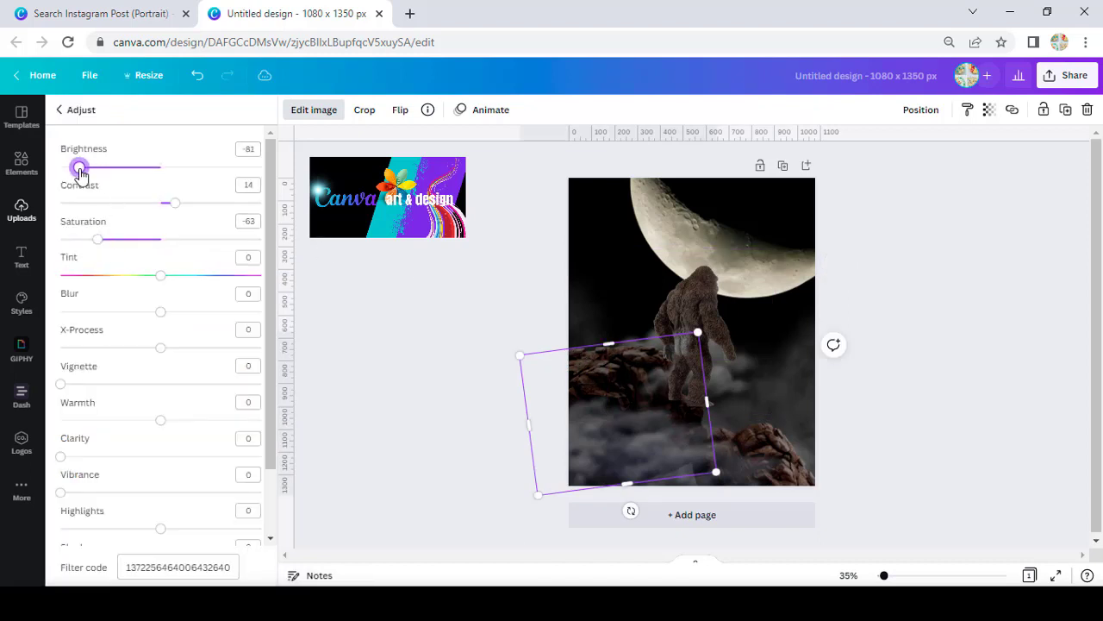
Set the King Kong figure's brightness to -31 and its saturation to -58
click(705, 292)
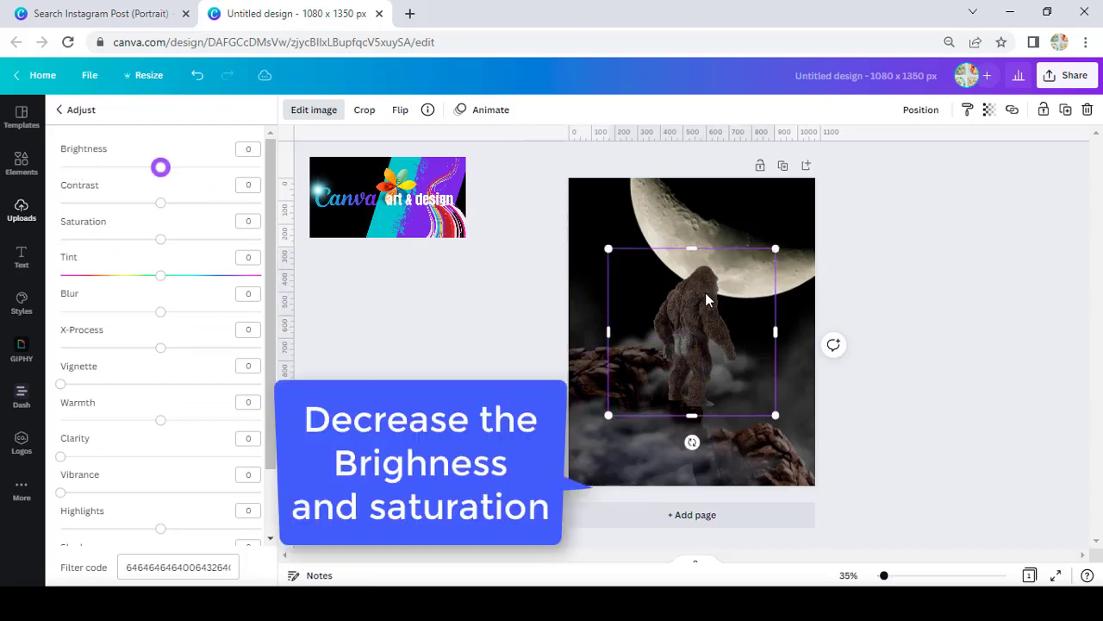
drag(161, 167, 130, 170)
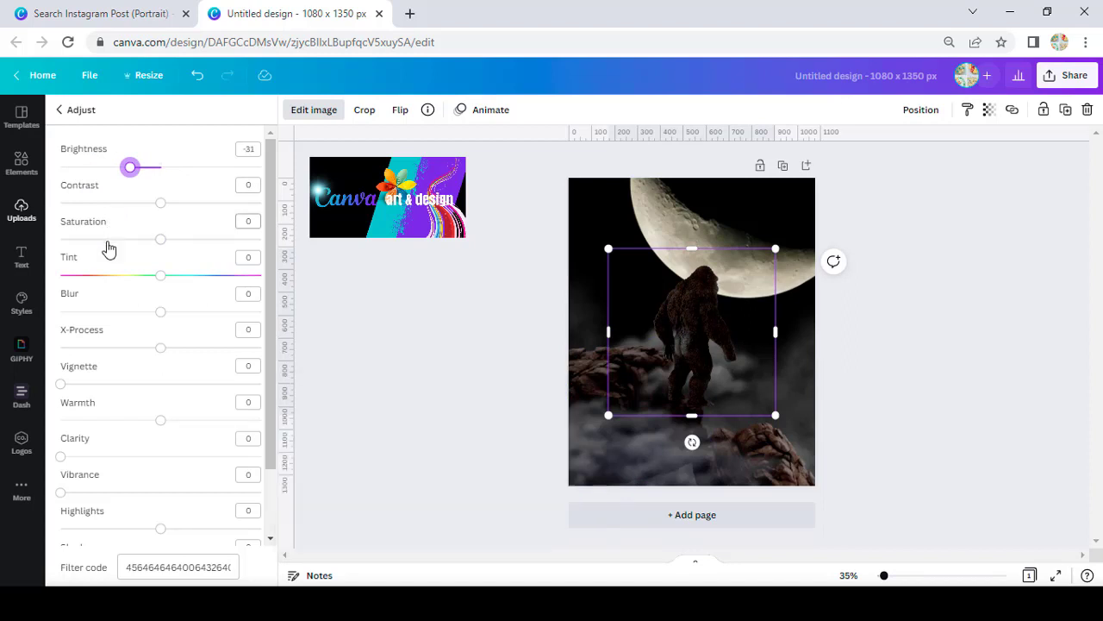
click(103, 240)
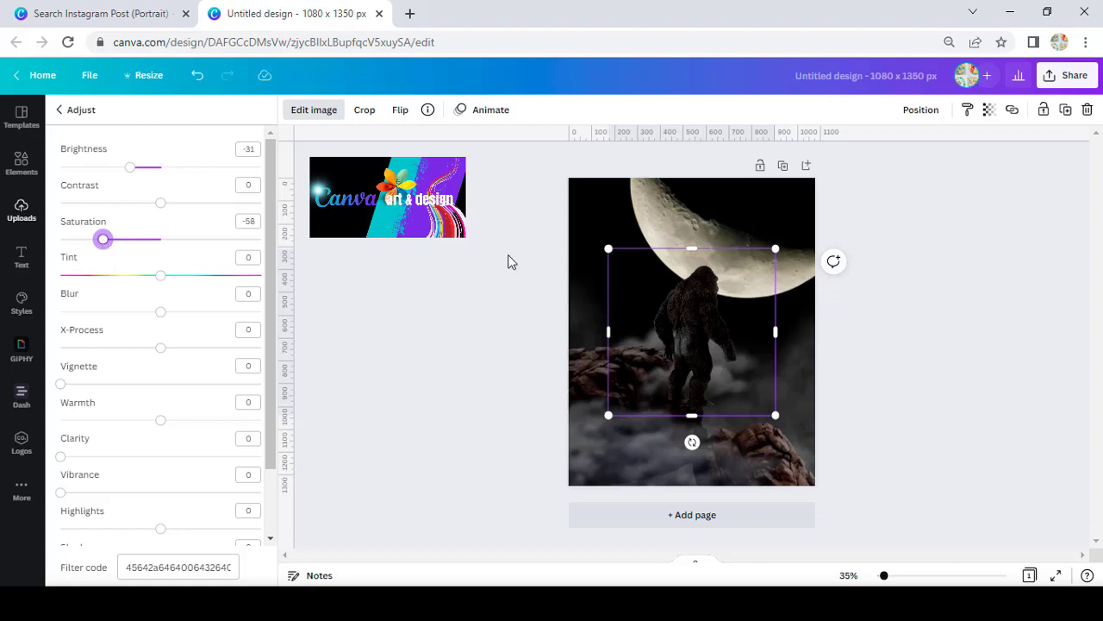
Shrink the King Kong figure and stand it on top of the larger stone
drag(775, 249, 737, 286)
drag(658, 345, 613, 294)
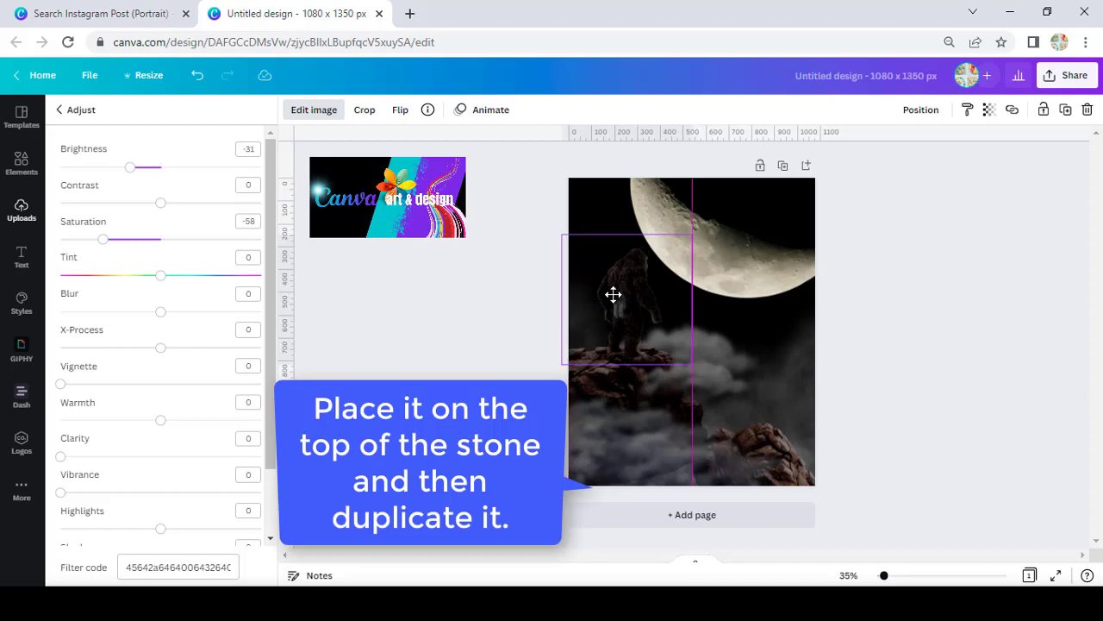
drag(612, 294, 615, 294)
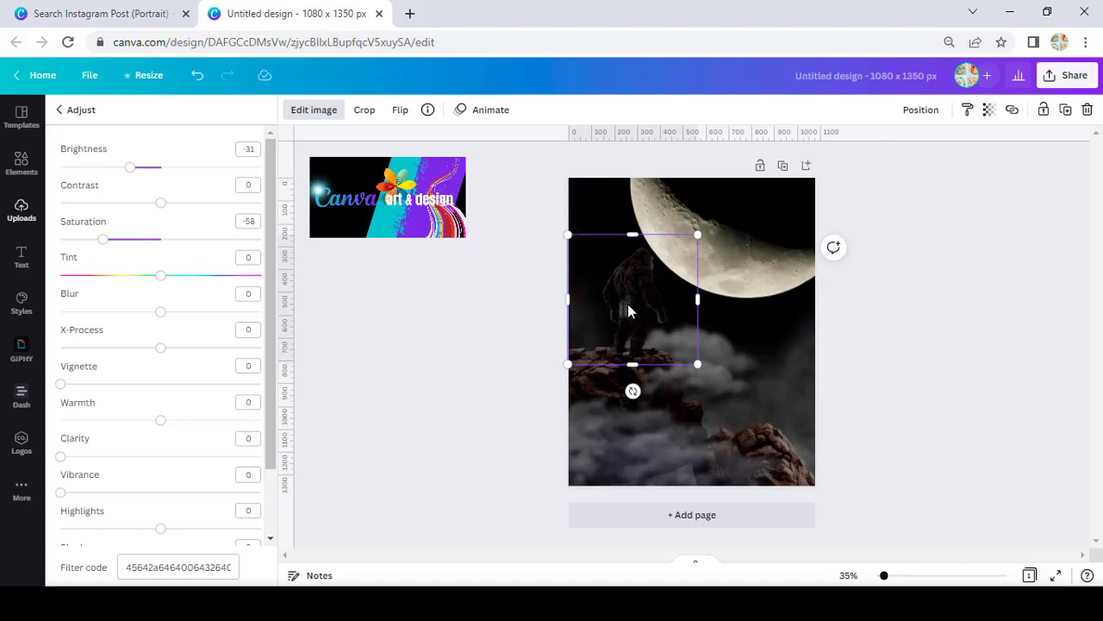
Duplicate the King Kong figure and place the copy slightly to the left of the original, overlapping it
key(shift+Right)
key(shift+Down)
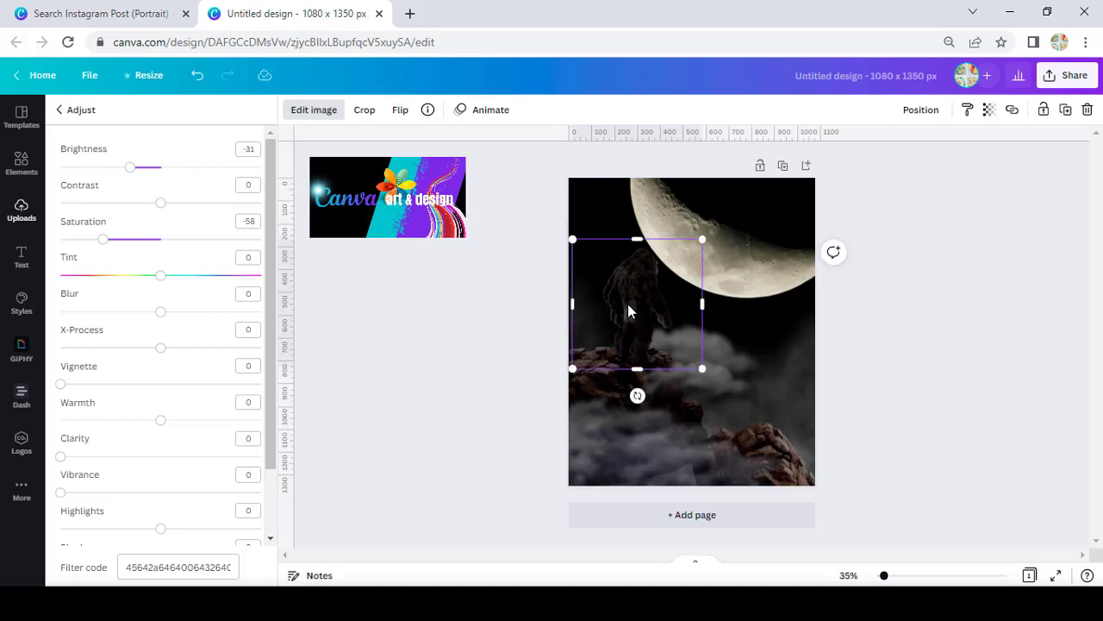
drag(628, 305, 605, 299)
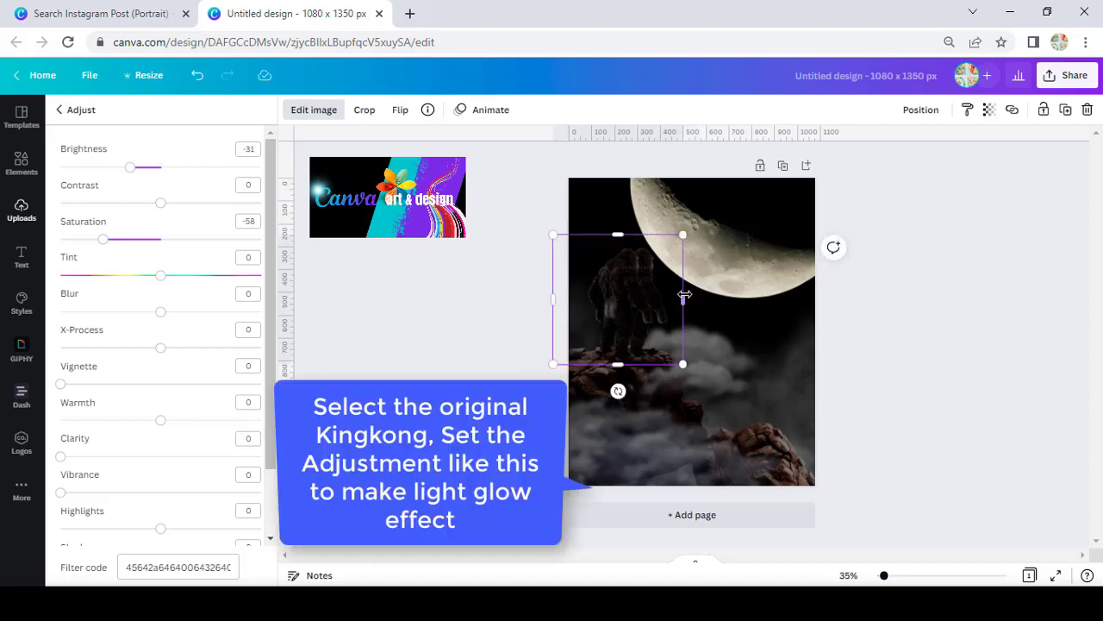
Crop the King Kong copy's empty right edge and set the original's brightness to 100, saturation to 80, contrast to 26 and blur to 22
drag(683, 299, 657, 297)
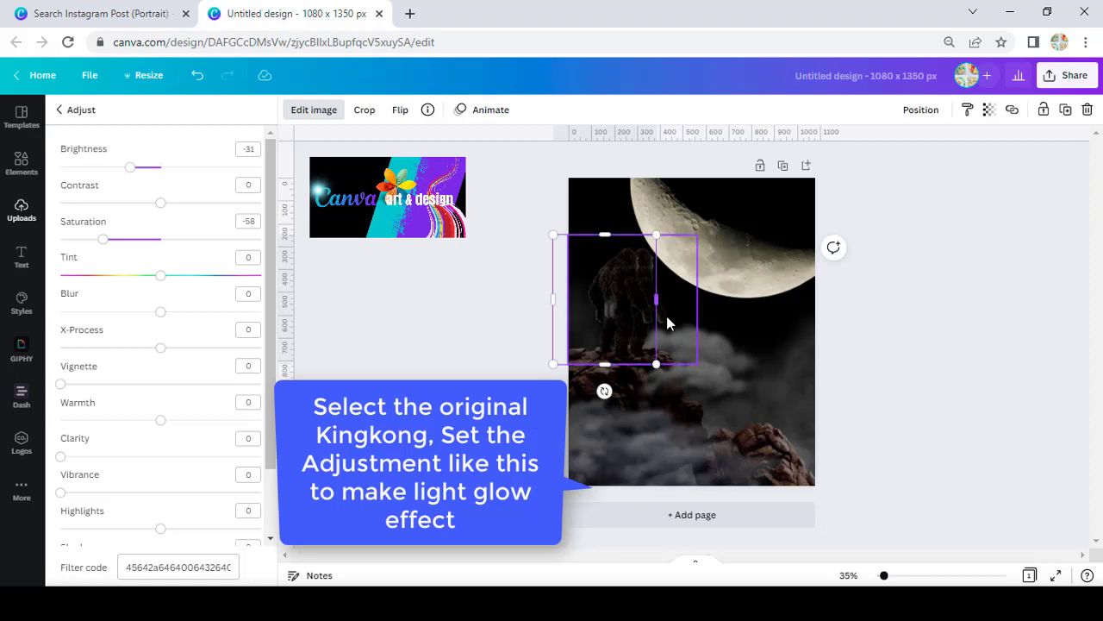
key(ctrl+z)
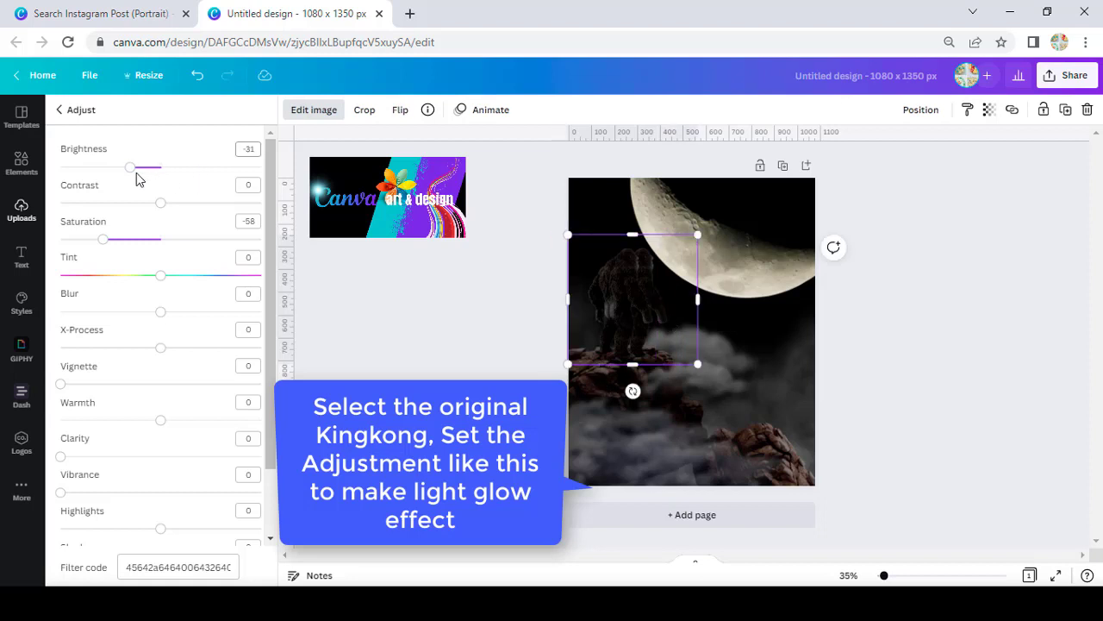
click(259, 167)
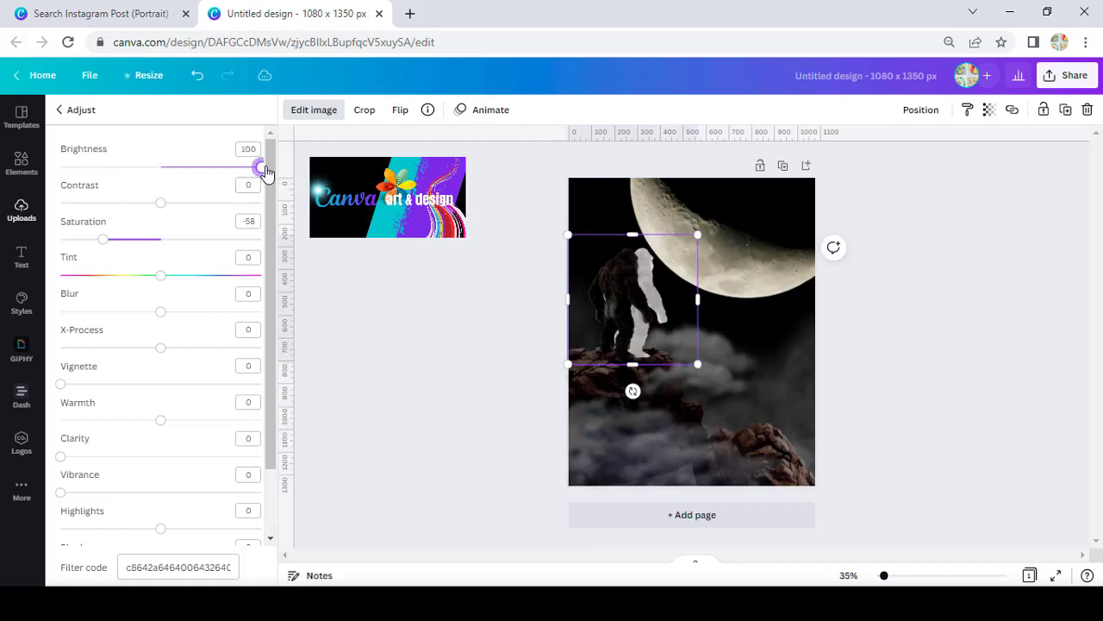
click(242, 239)
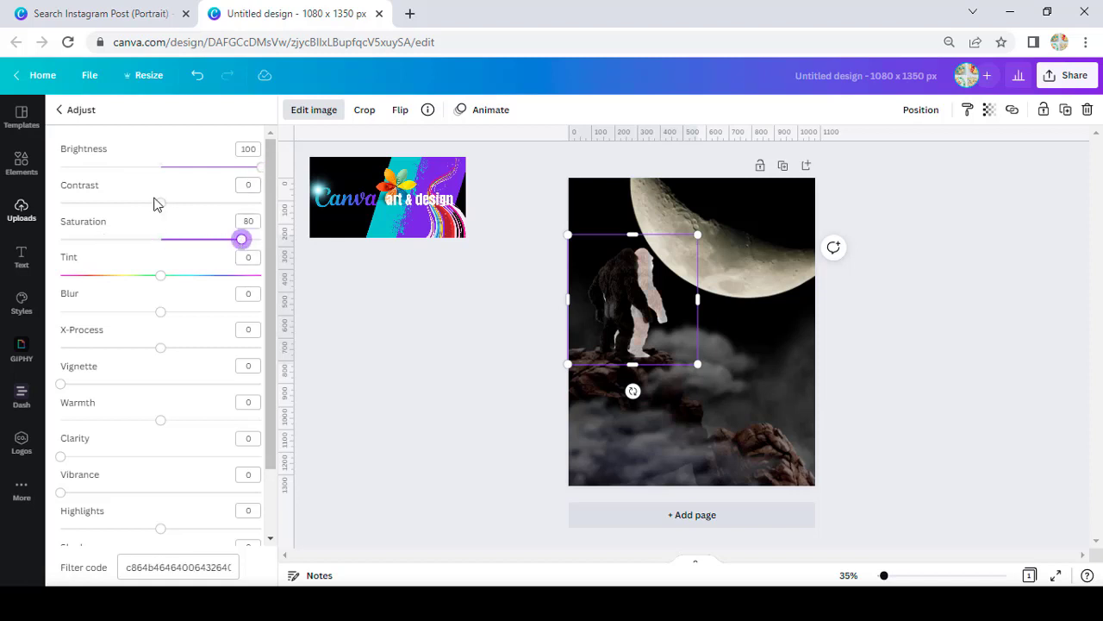
click(247, 205)
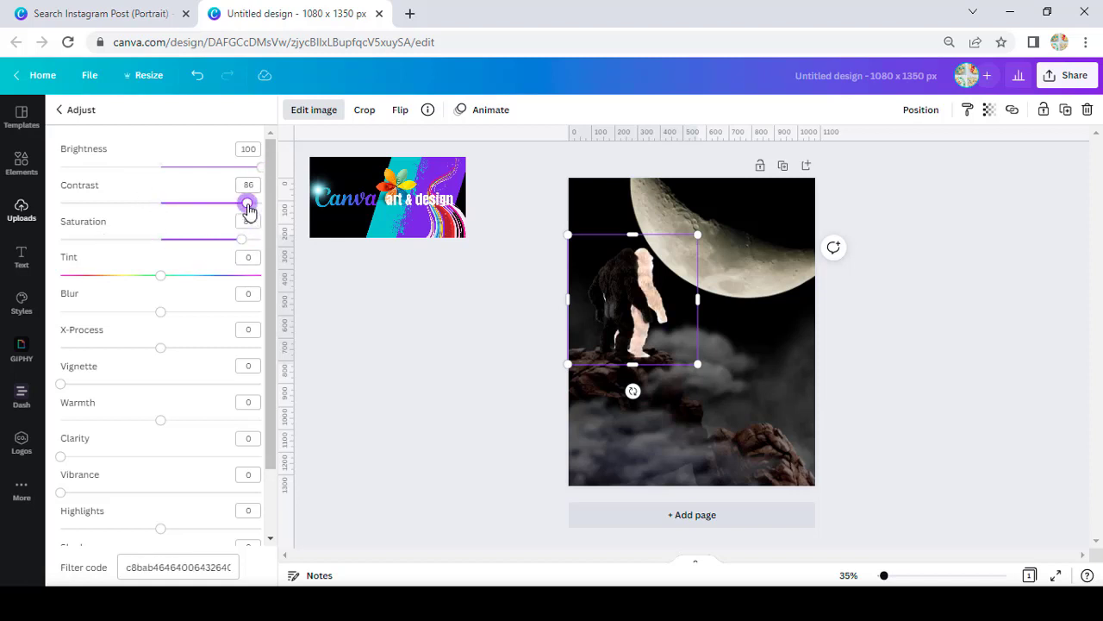
drag(248, 211, 188, 211)
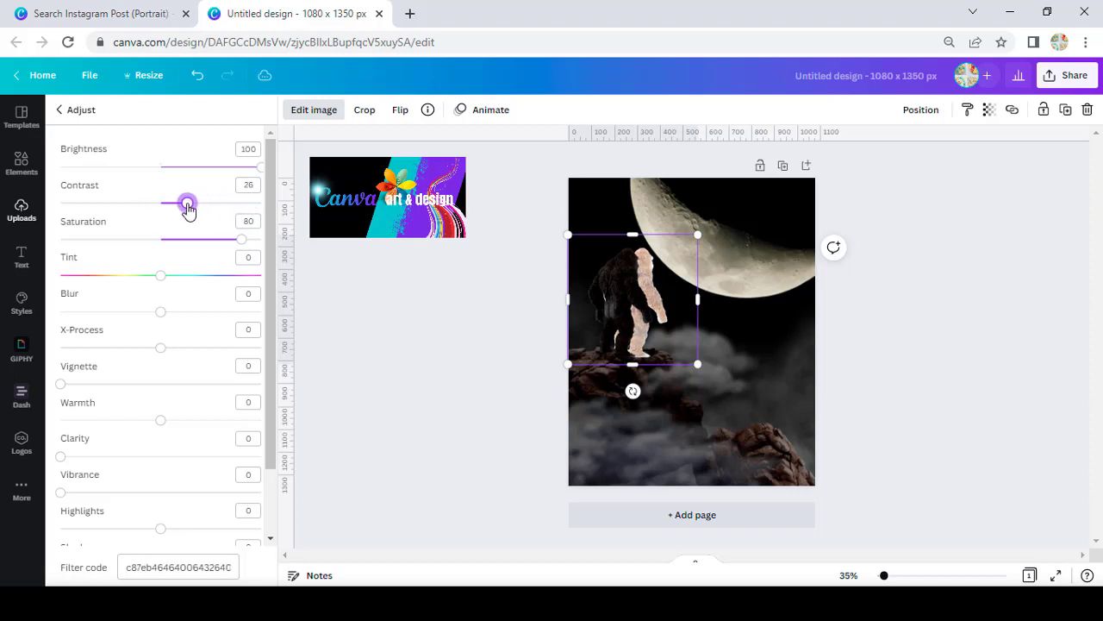
drag(160, 315, 185, 322)
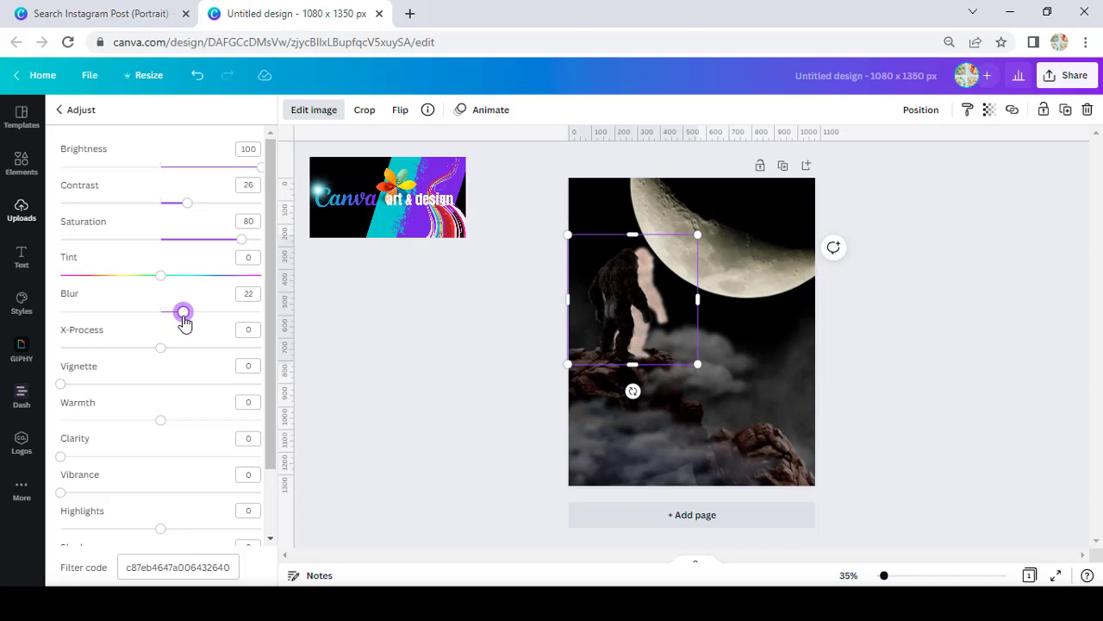
Move the dark King Kong copy over the bright original, leaving only a thin glowing rim along the figure's right side
click(618, 303)
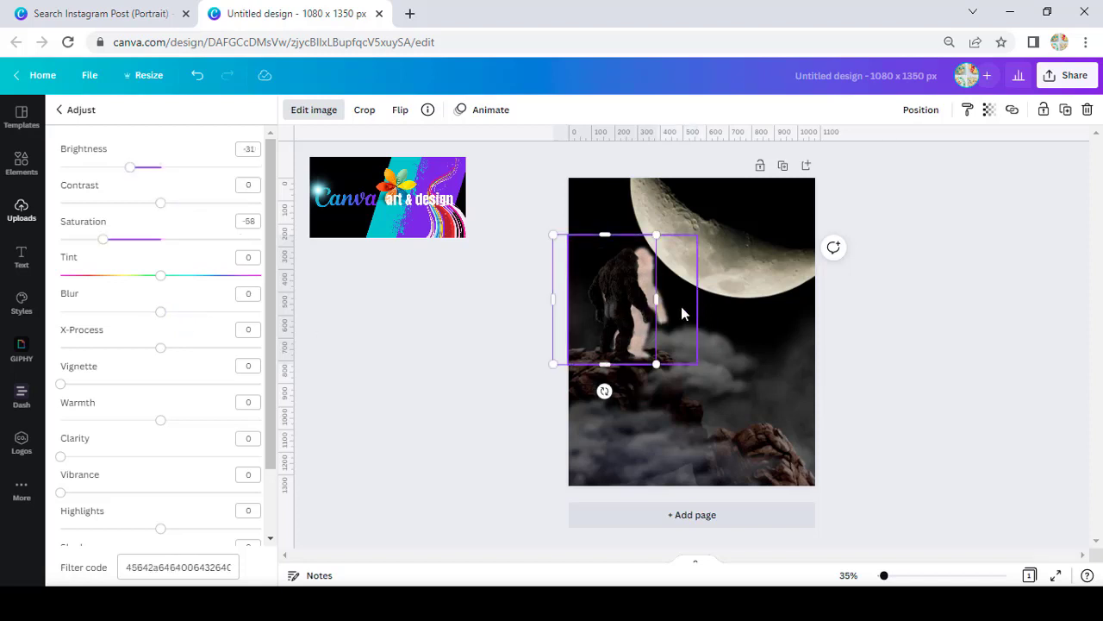
click(686, 312)
drag(696, 301, 626, 301)
click(616, 302)
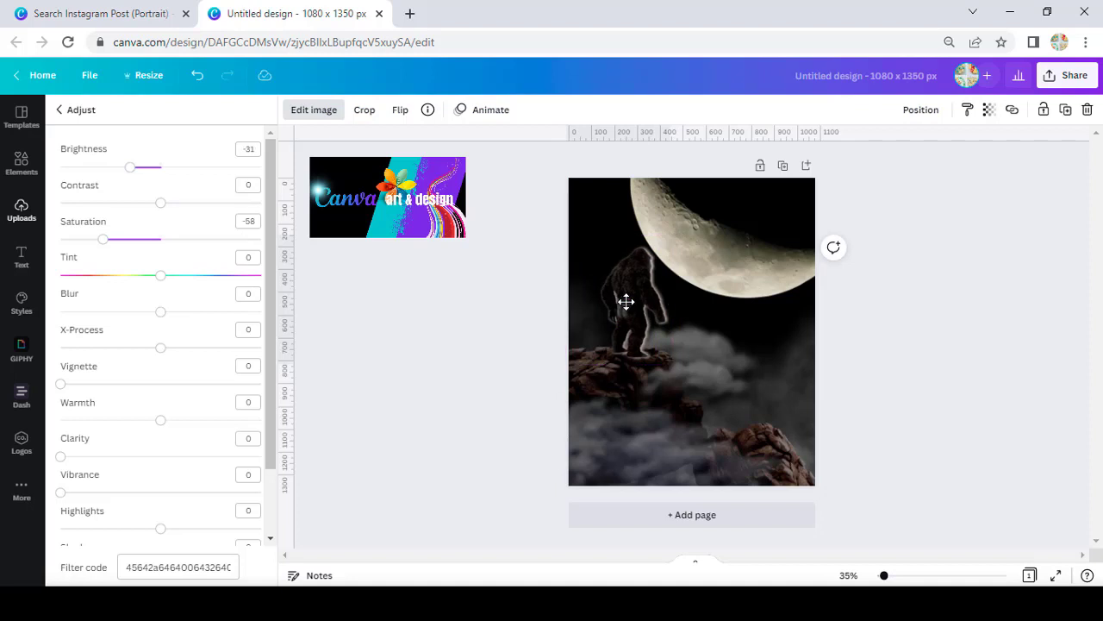
click(626, 301)
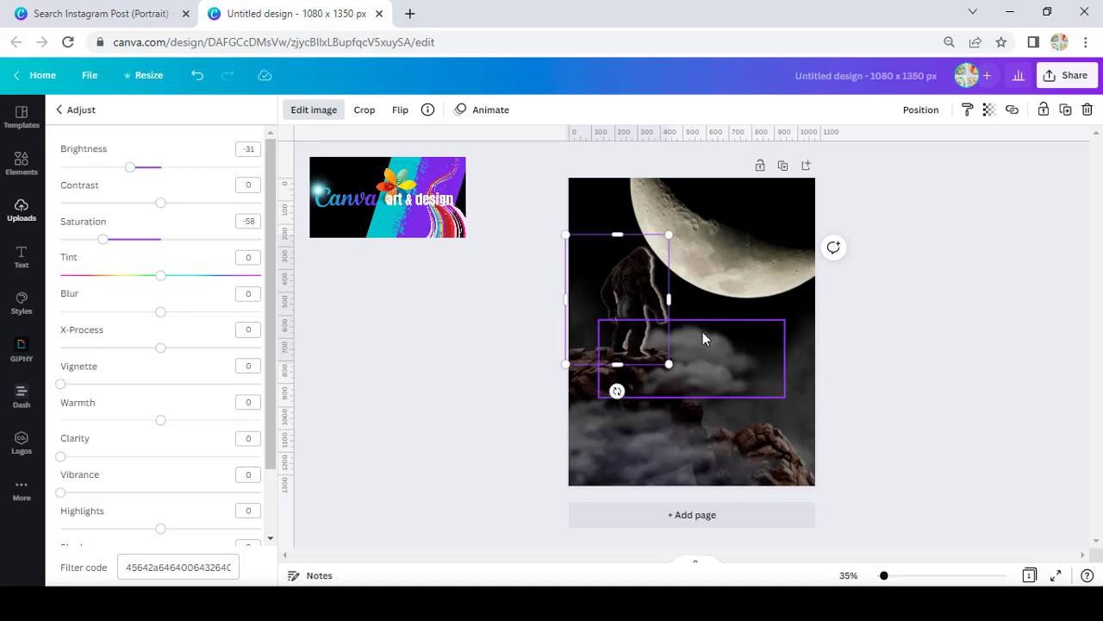
drag(629, 364, 629, 365)
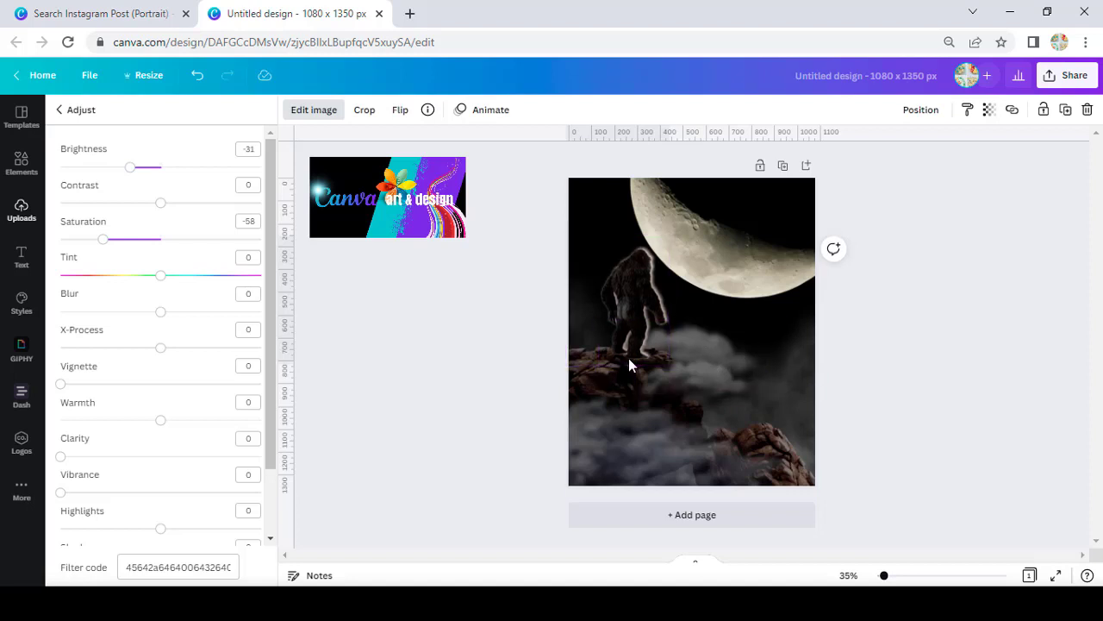
click(628, 357)
Add the recently used dark shadow graphic, shrink it and place it on the upper stone beneath King Kong's feet
click(22, 164)
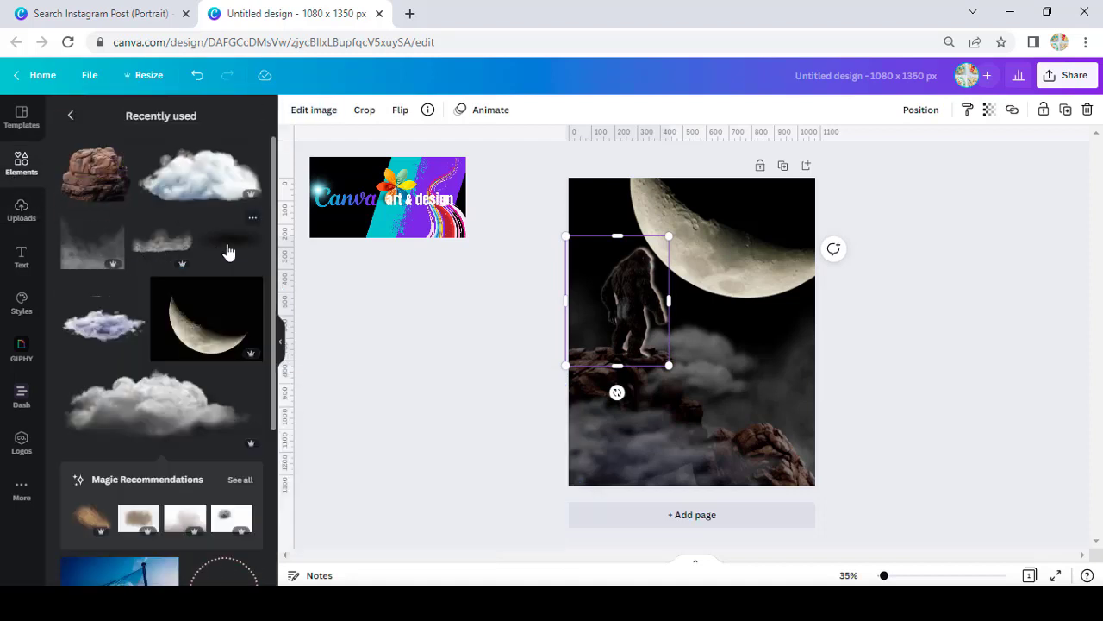
click(228, 251)
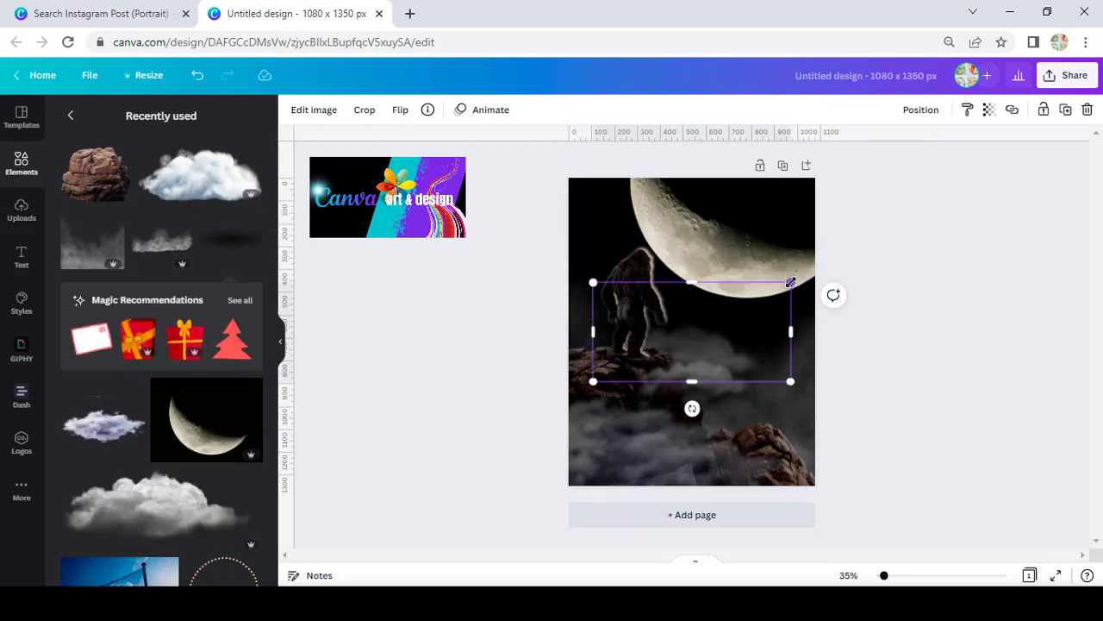
drag(787, 281, 623, 374)
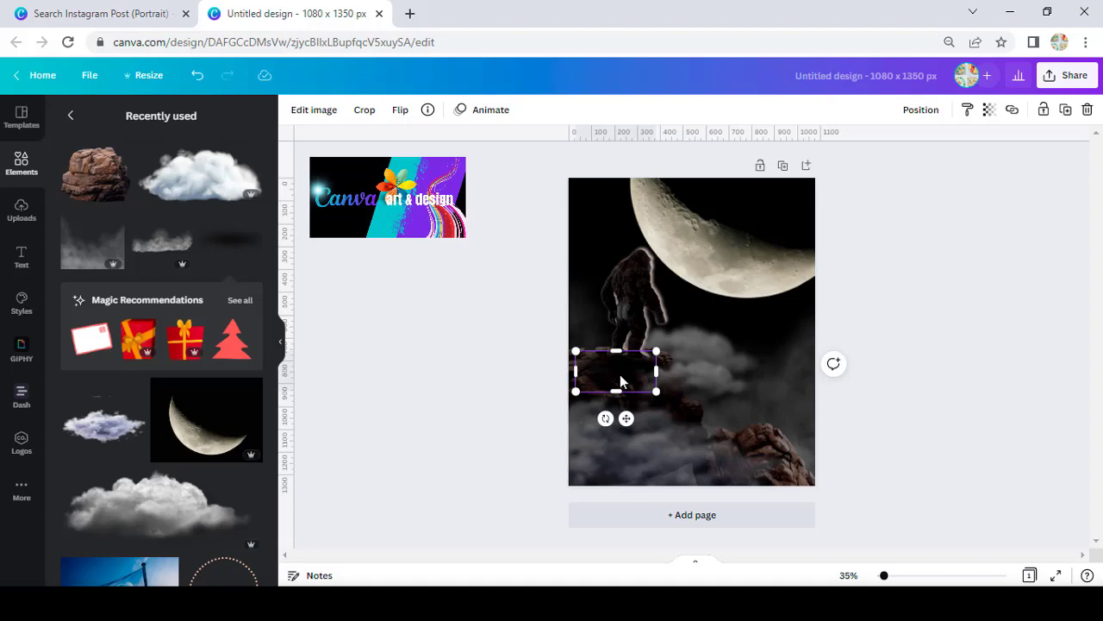
key(shift+Down)
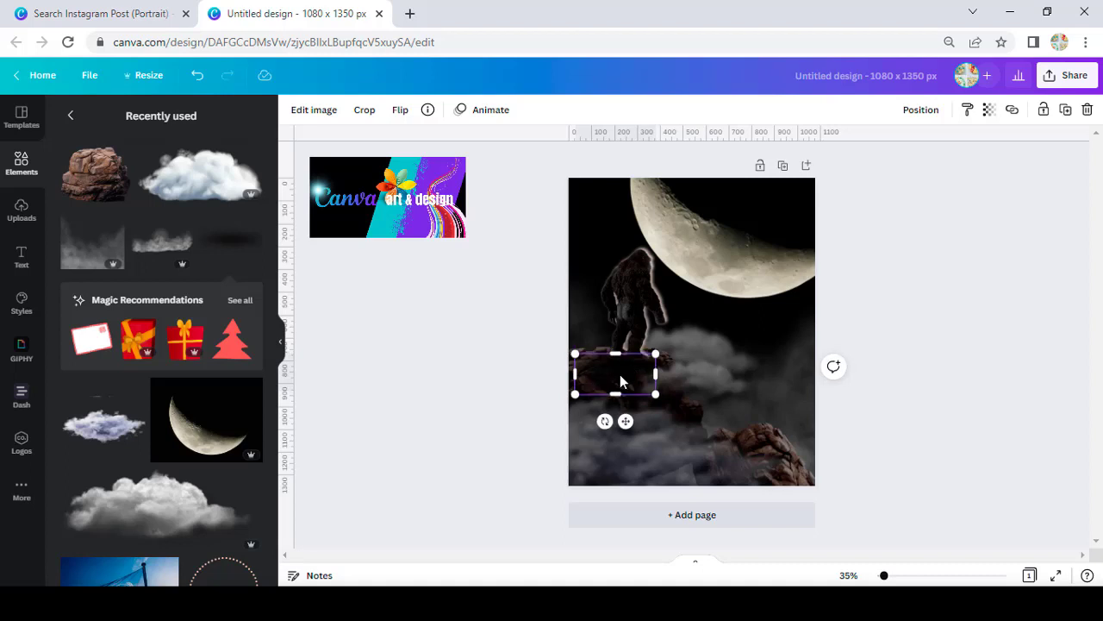
click(1009, 403)
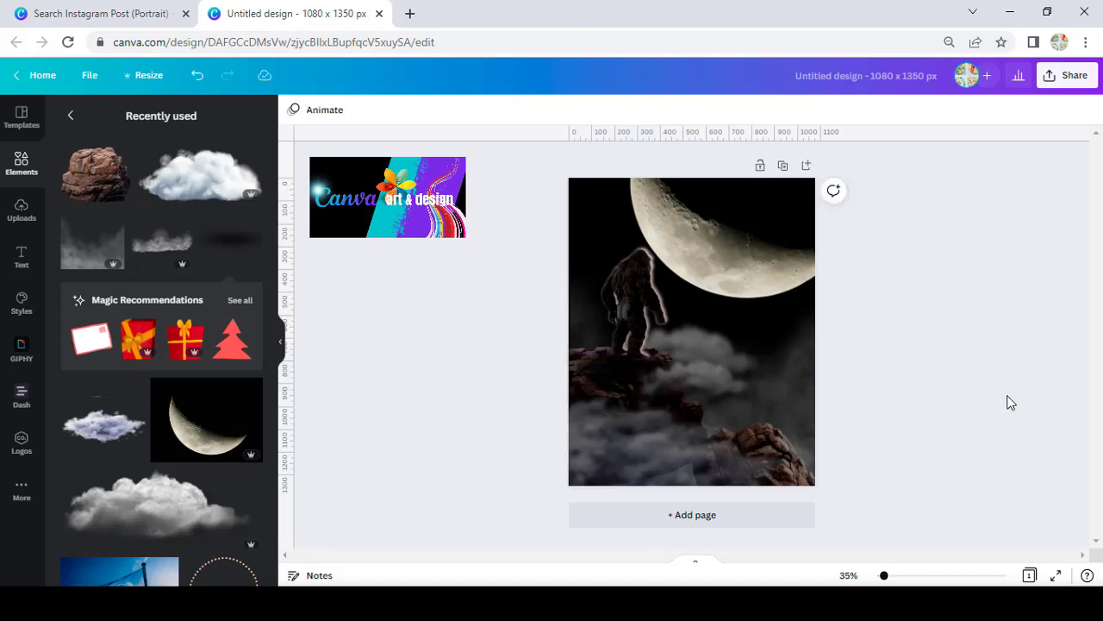
Enlarge the cloud beside the upper stone, set its blur to 44 and shift it slightly down
click(738, 339)
drag(599, 320, 513, 283)
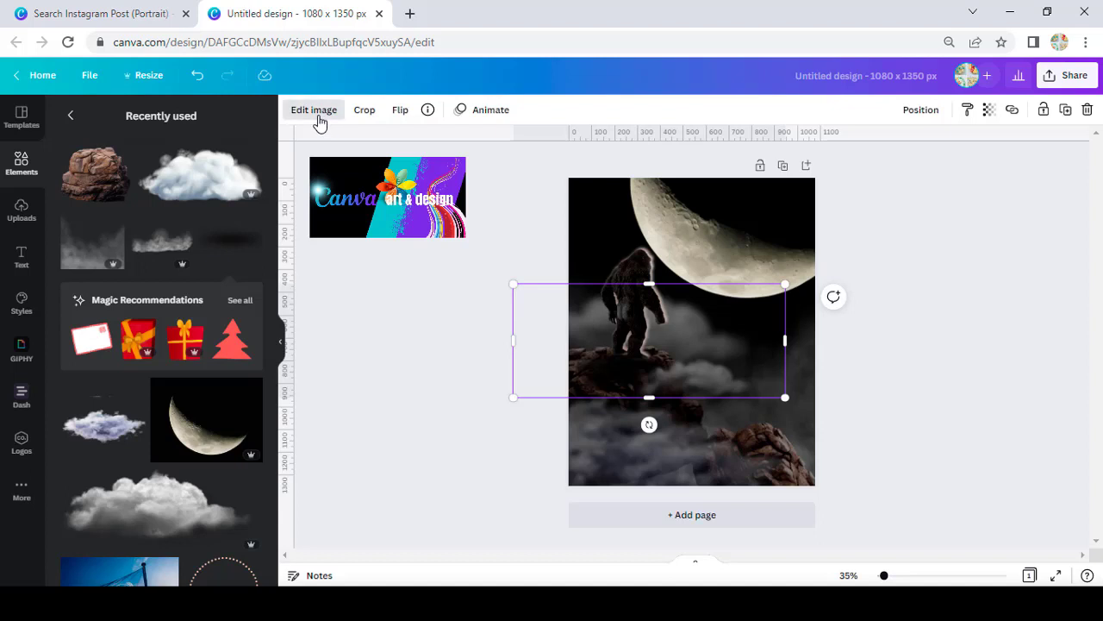
click(318, 119)
click(111, 237)
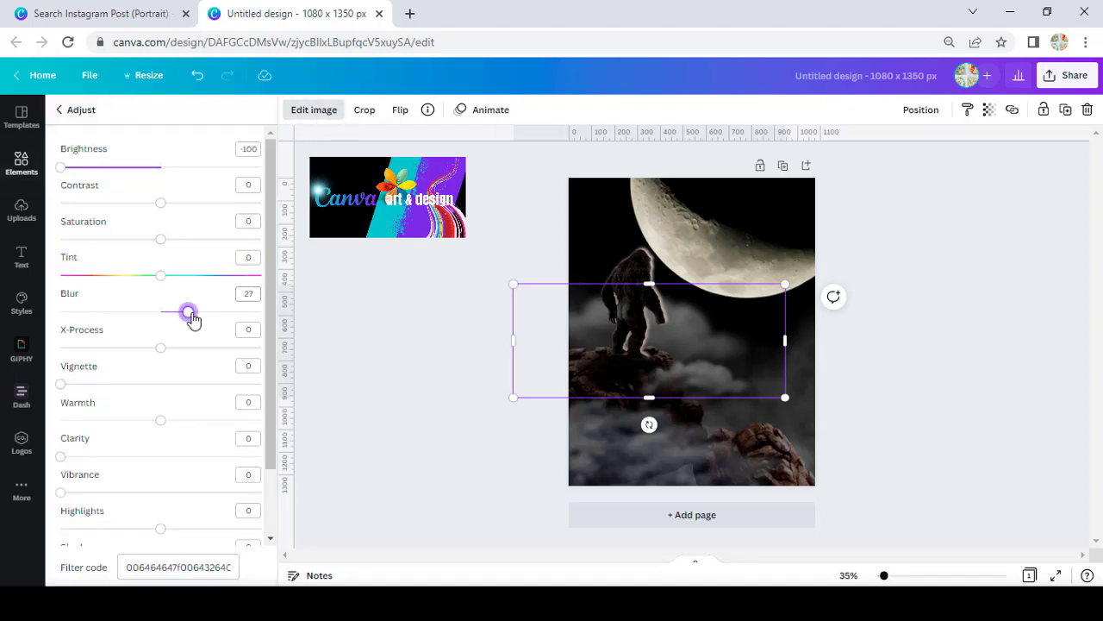
drag(188, 312, 206, 312)
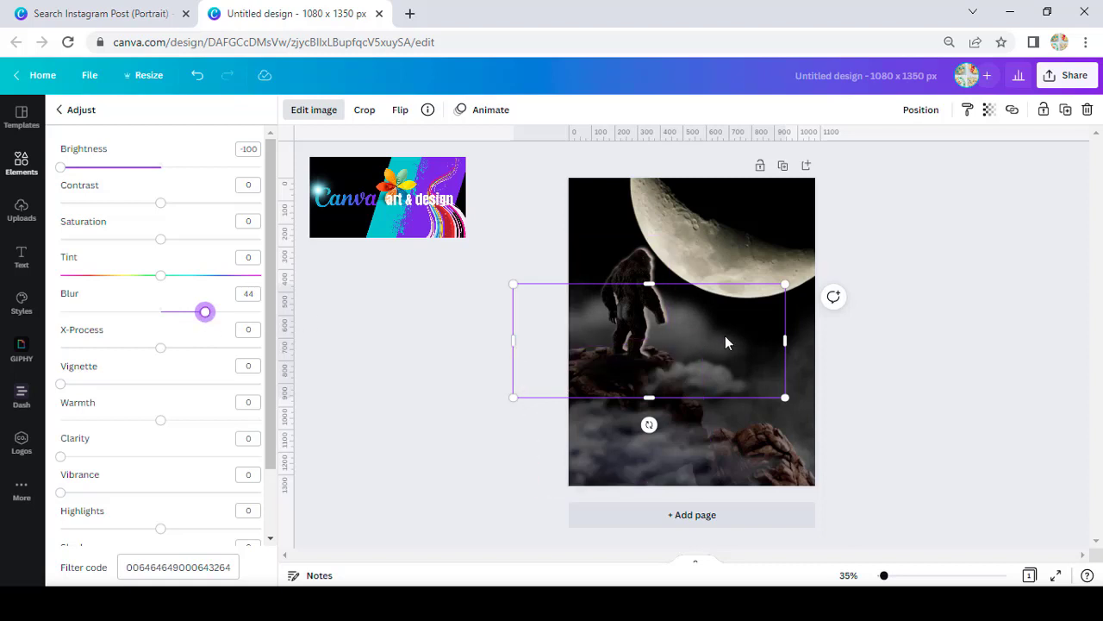
mouse_move(729, 339)
mouse_down()
mouse_move(736, 353)
mouse_move(699, 355)
mouse_move(719, 357)
mouse_up()
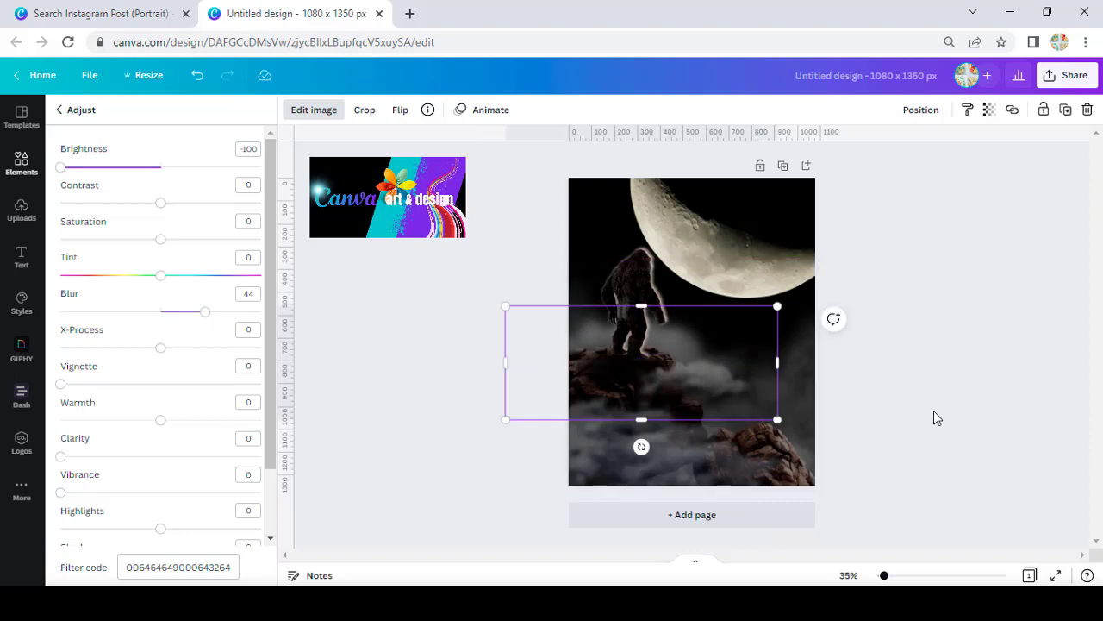
Duplicate the blurred cloud and place the copy across the bottom of the page, partly over the lower stone
key(ctrl+d)
drag(683, 360, 729, 442)
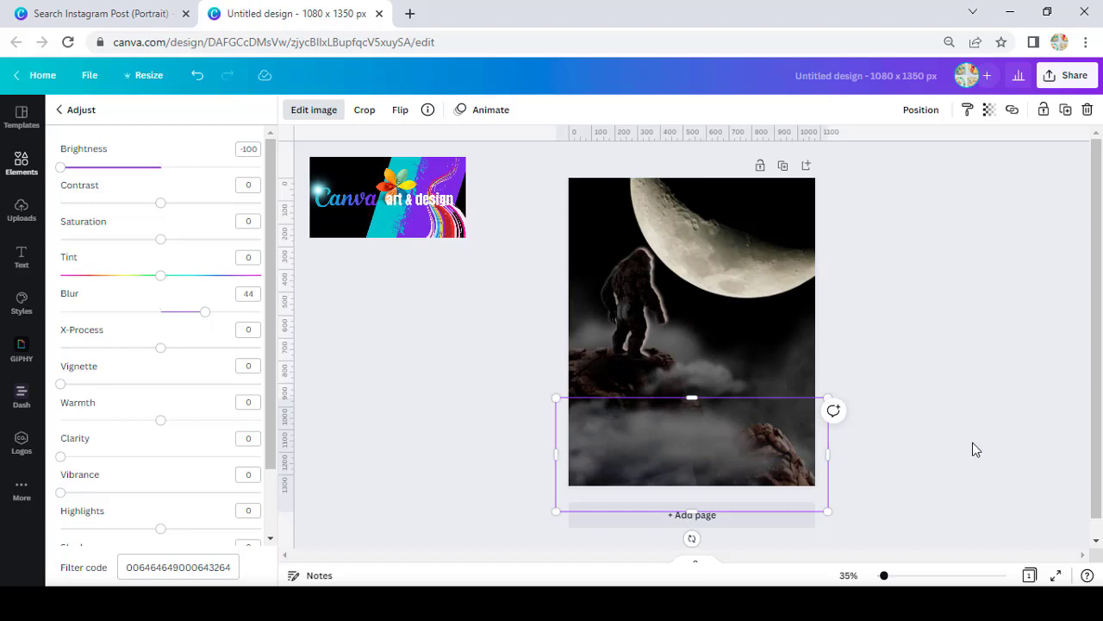
key(Escape)
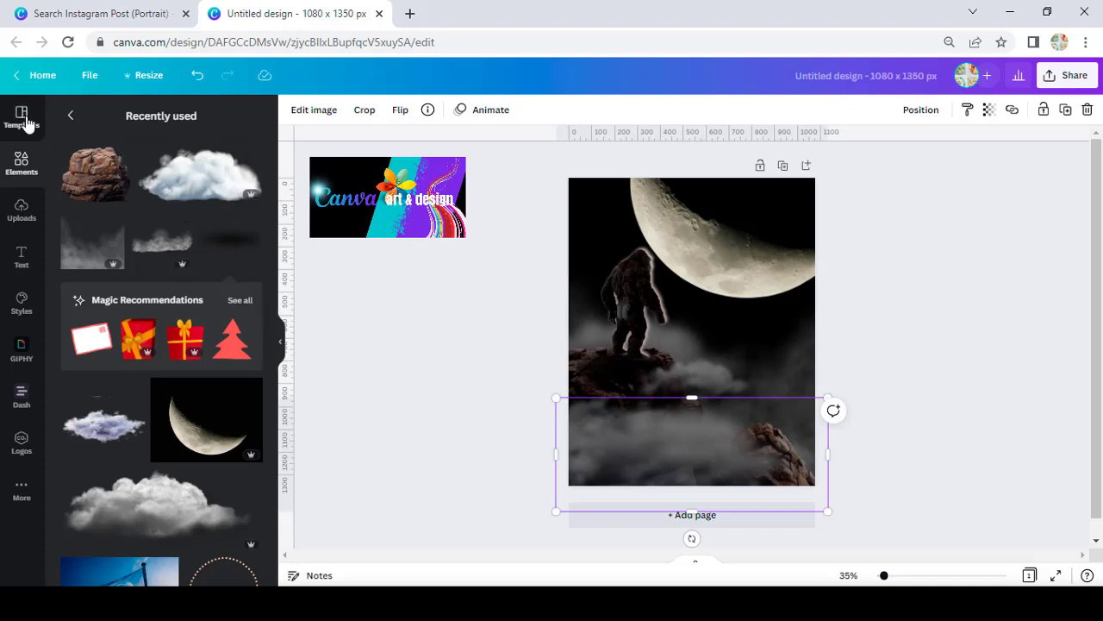
Search the elements for "fog" and insert the white smoke graphic into the design
click(24, 168)
click(146, 121)
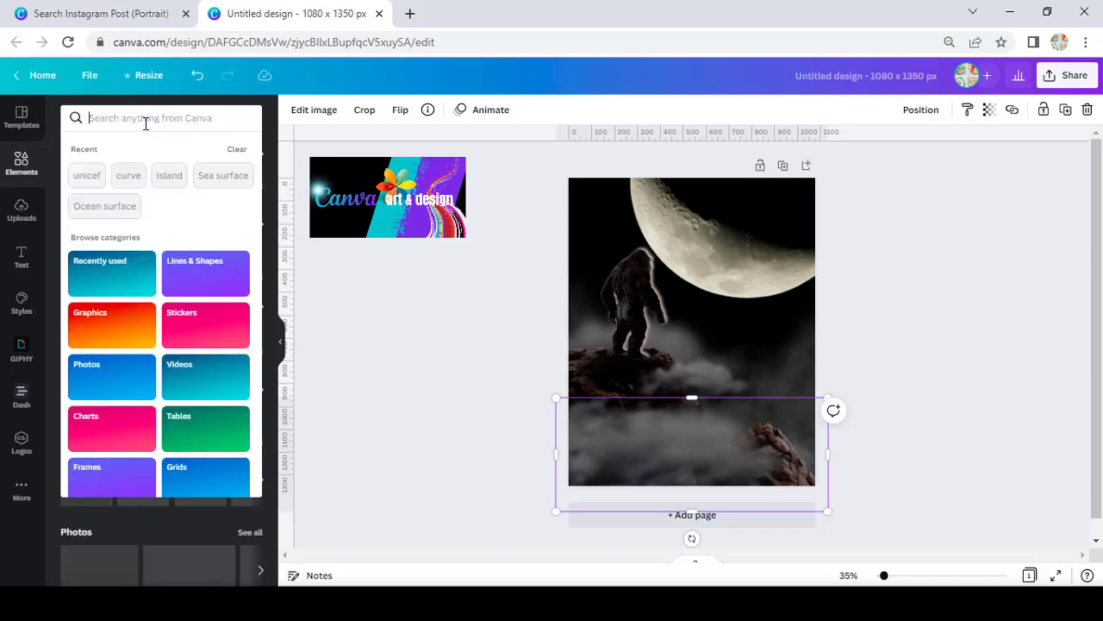
text(fog)
key(Return)
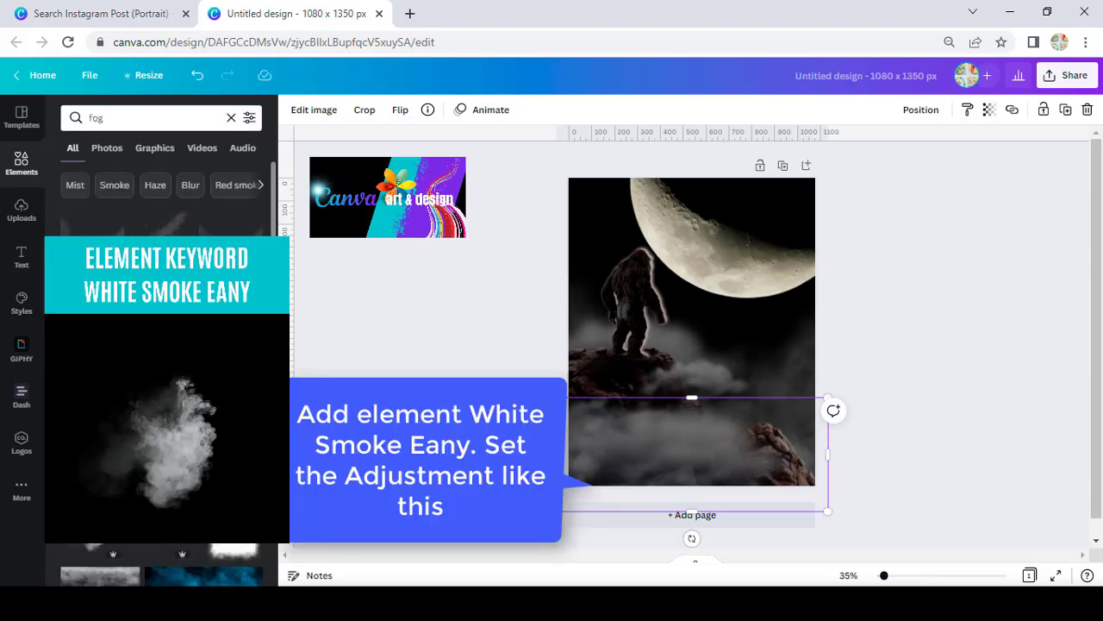
click(90, 527)
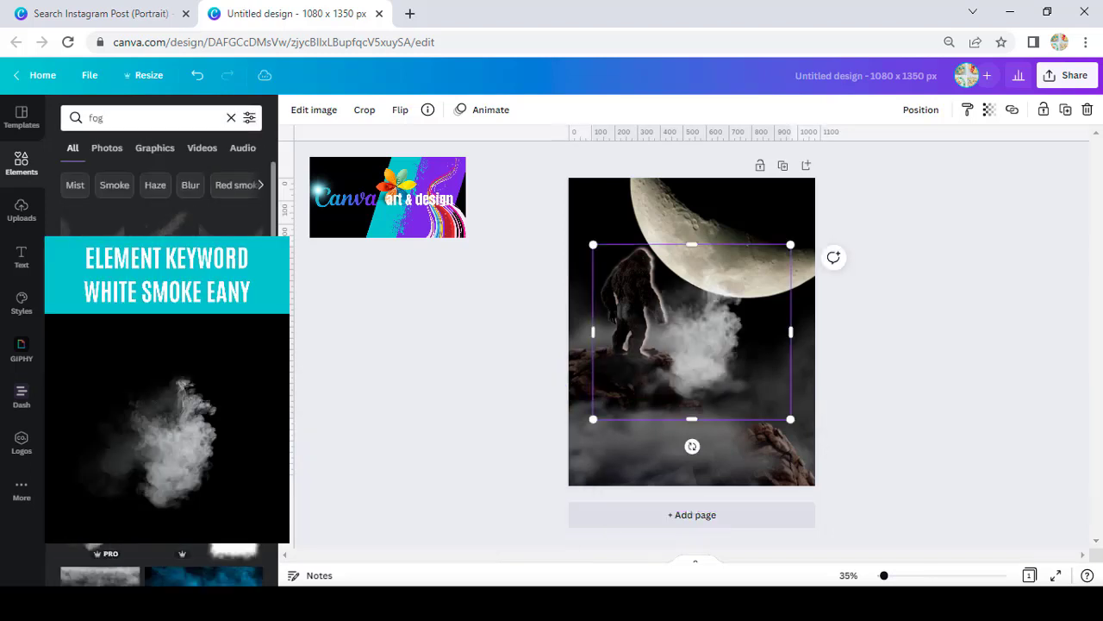
Set the white smoke's blur to 43 and move it to the page's upper-left corner beside the moon
click(310, 112)
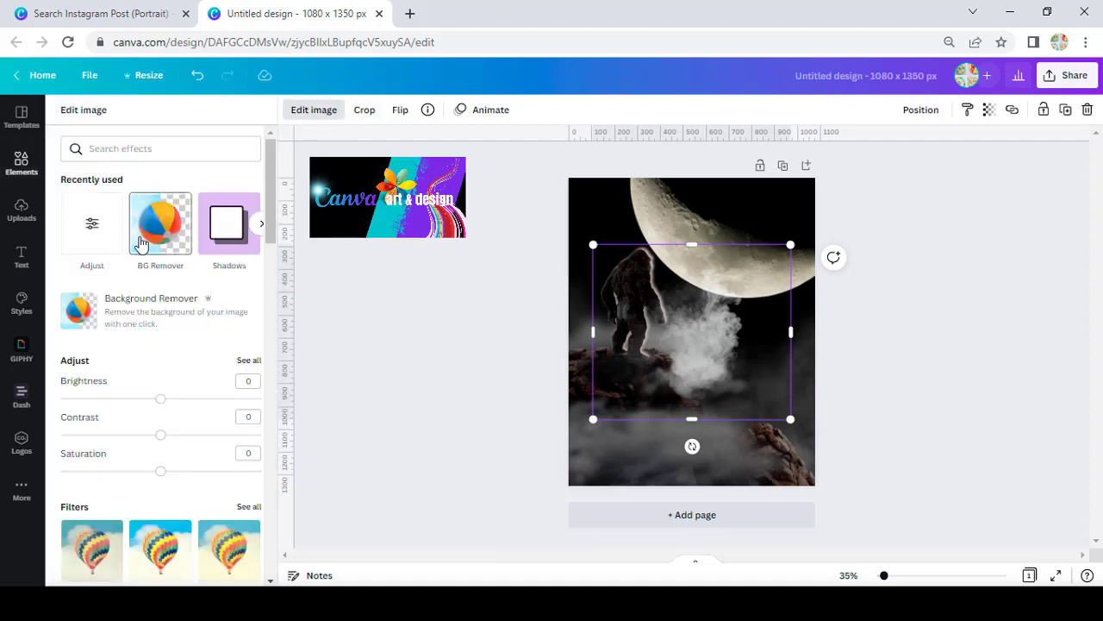
click(93, 224)
click(205, 312)
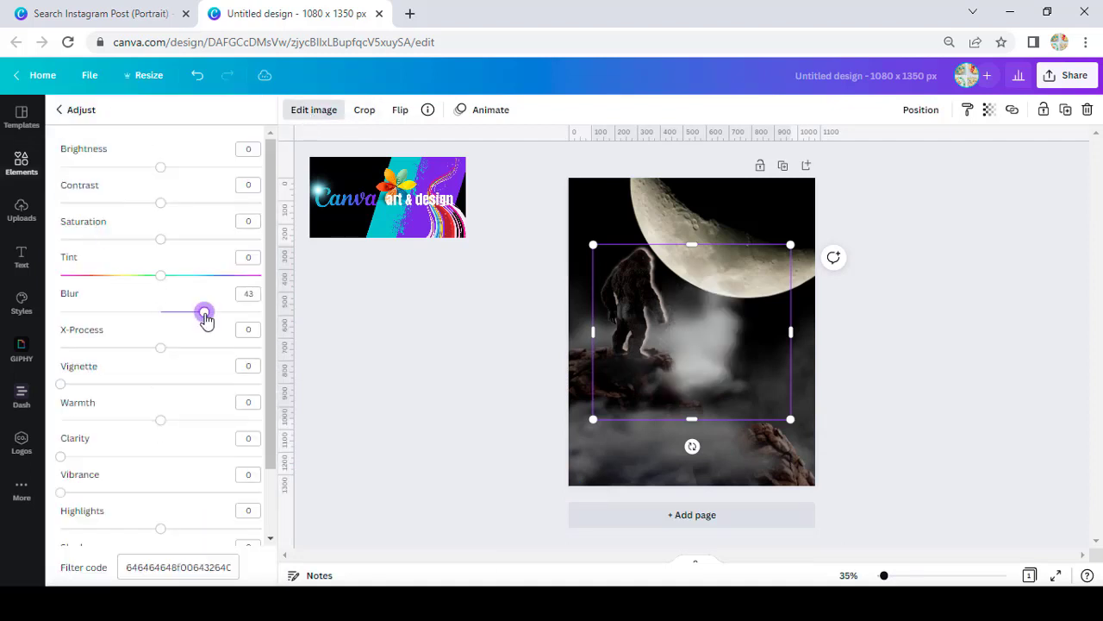
drag(726, 313, 598, 190)
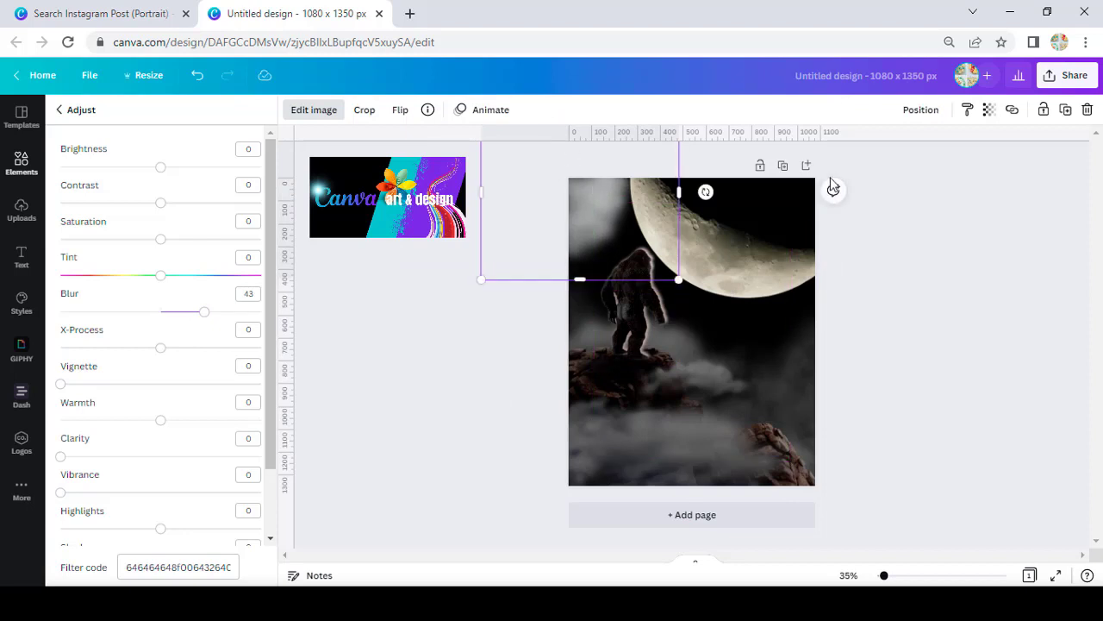
Set the transparency of the upper-left smoke to 42
click(989, 110)
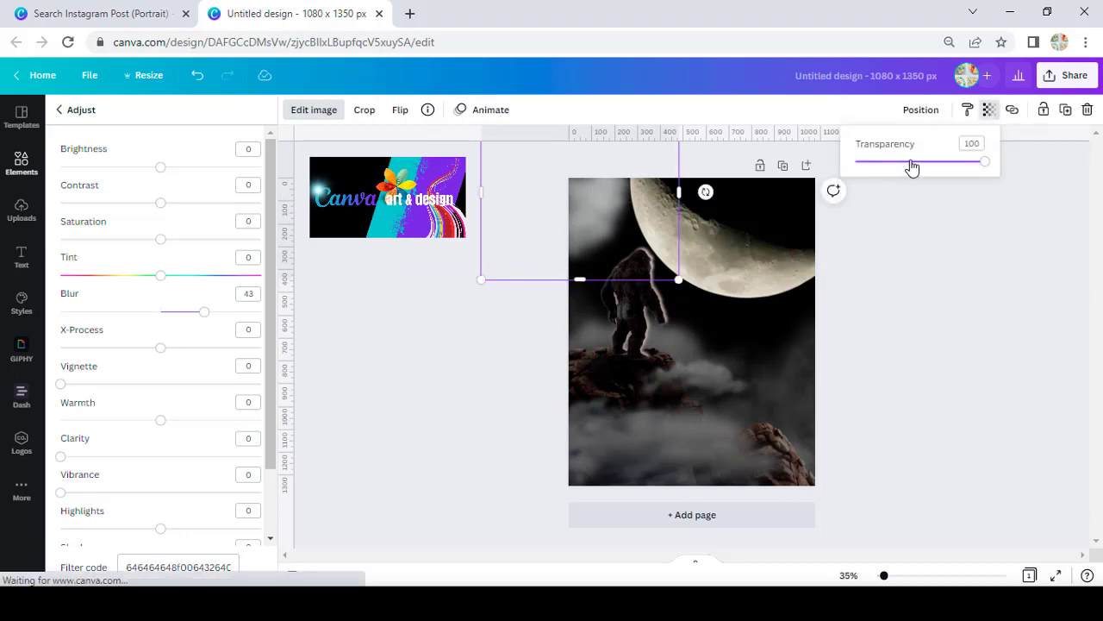
click(912, 167)
key(ctrl+d)
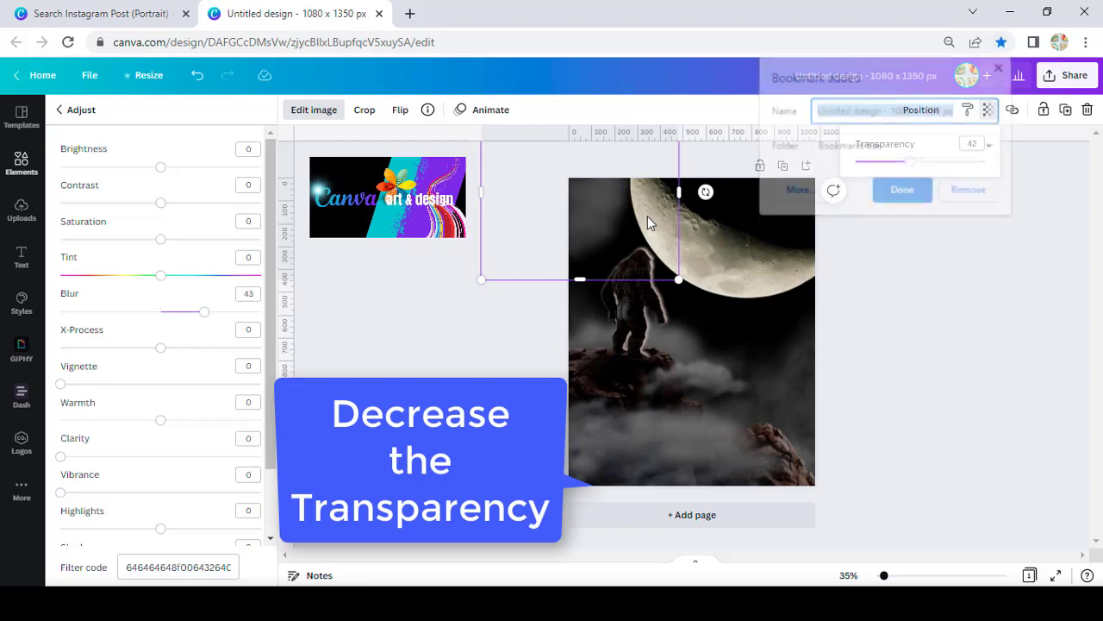
click(968, 191)
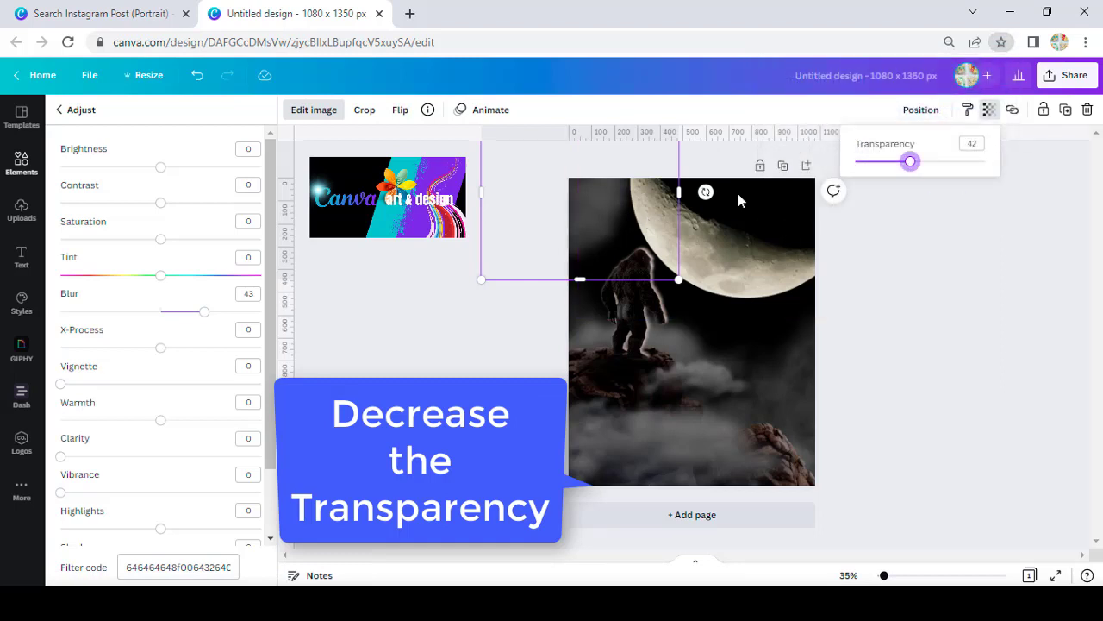
Duplicate the faded smoke and place the copy over the right part of the moon
click(643, 209)
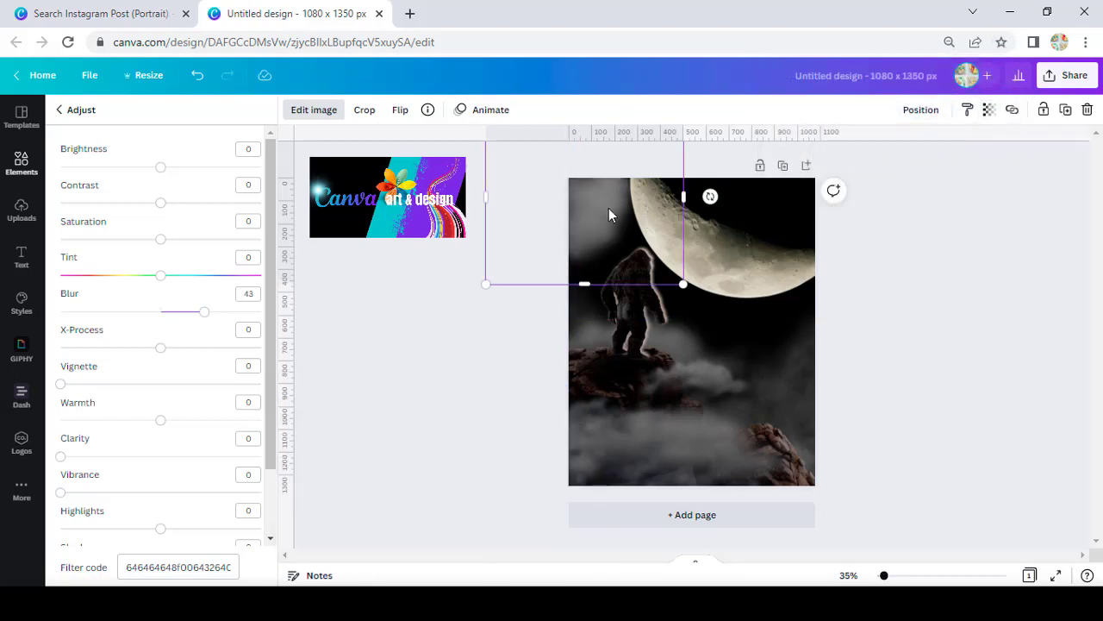
drag(608, 207, 775, 236)
key(ctrl+d)
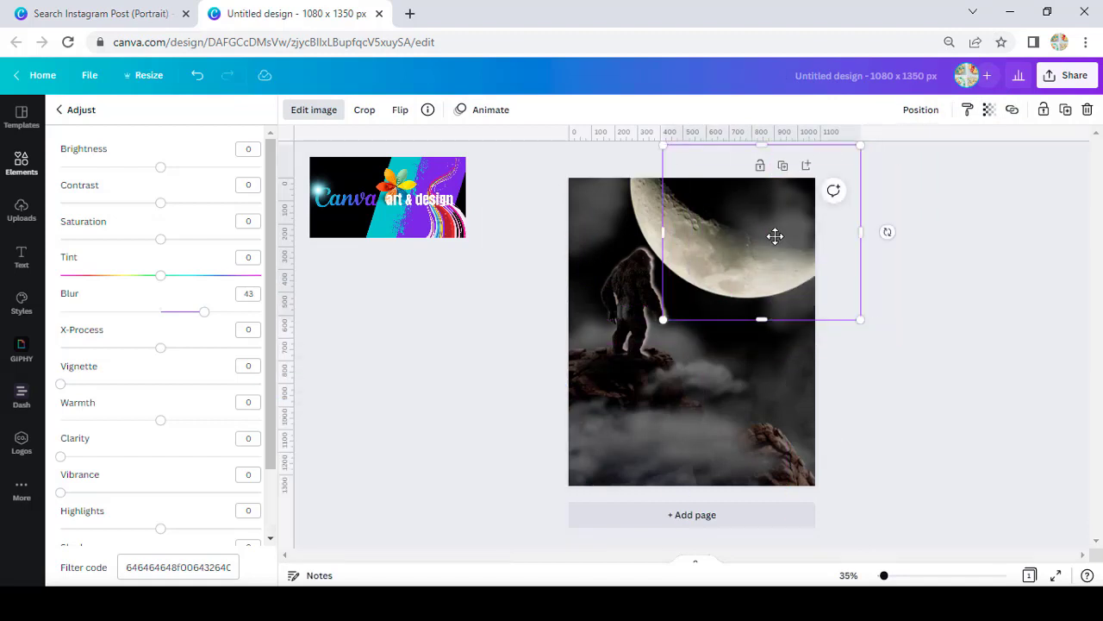
key(Escape)
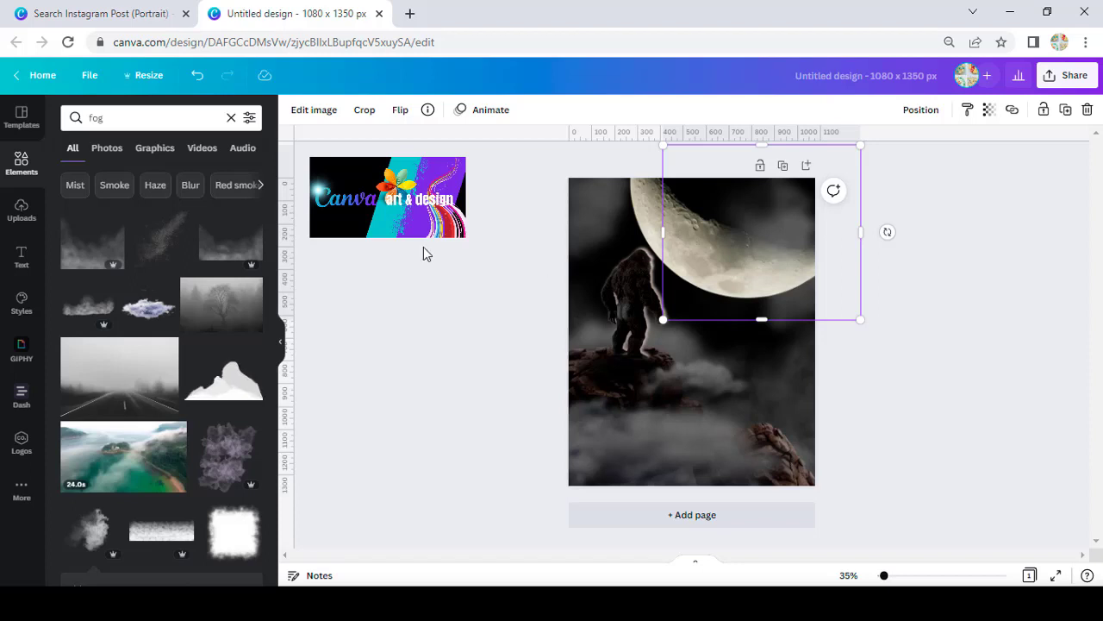
Search the elements for "bird" and insert the black flock of birds graphic into the design
drag(123, 116, 62, 115)
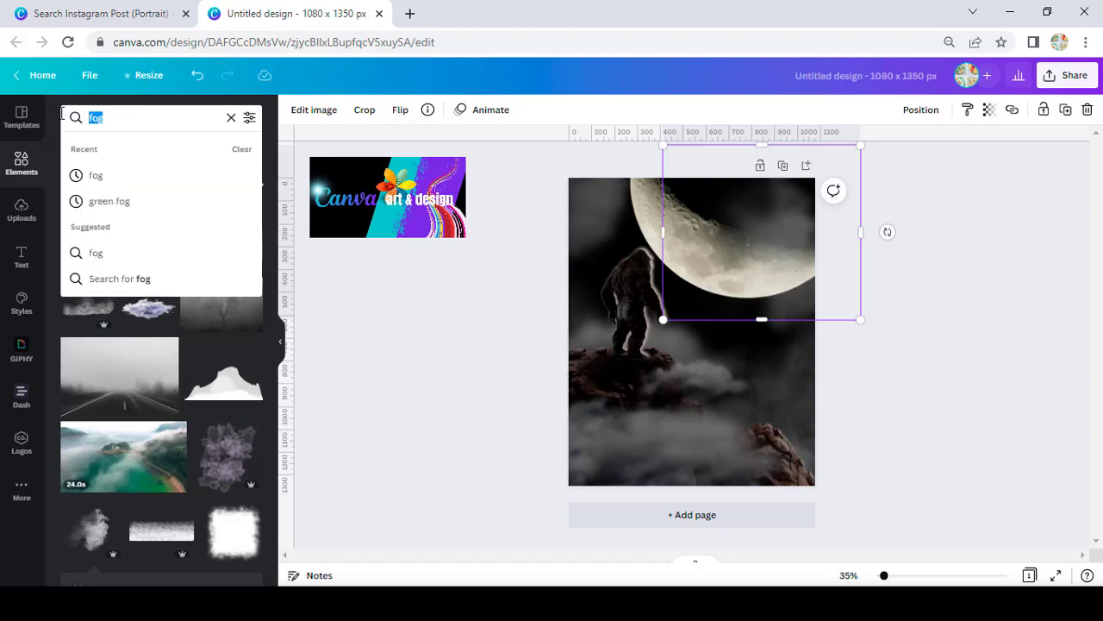
text(bird)
key(Return)
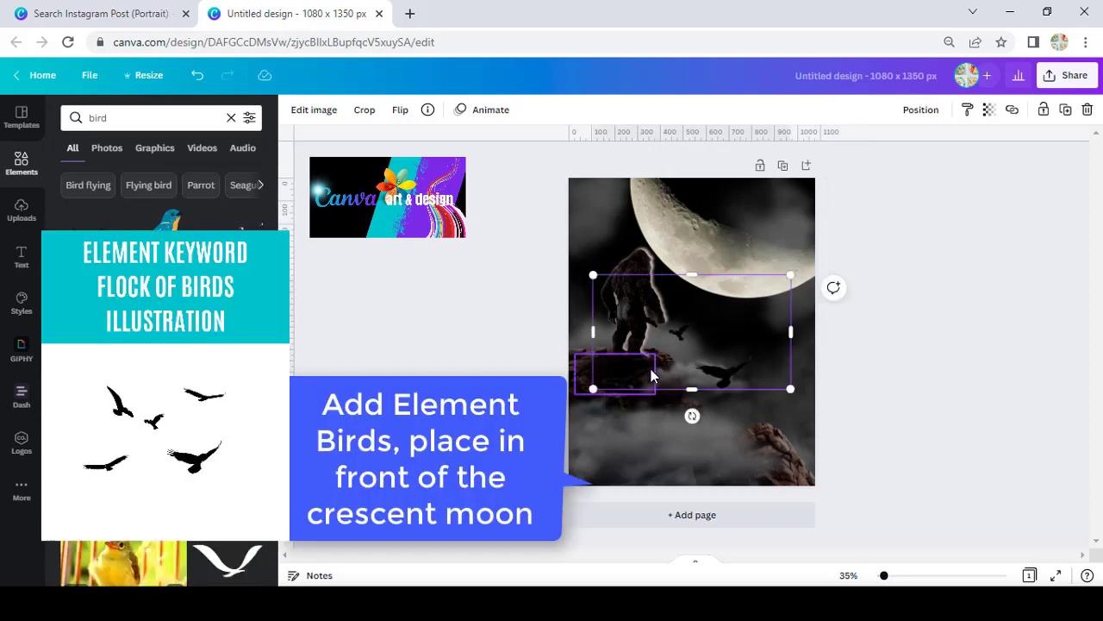
Shrink the flock of birds and place it in front of the lower part of the crescent moon
drag(713, 368, 770, 290)
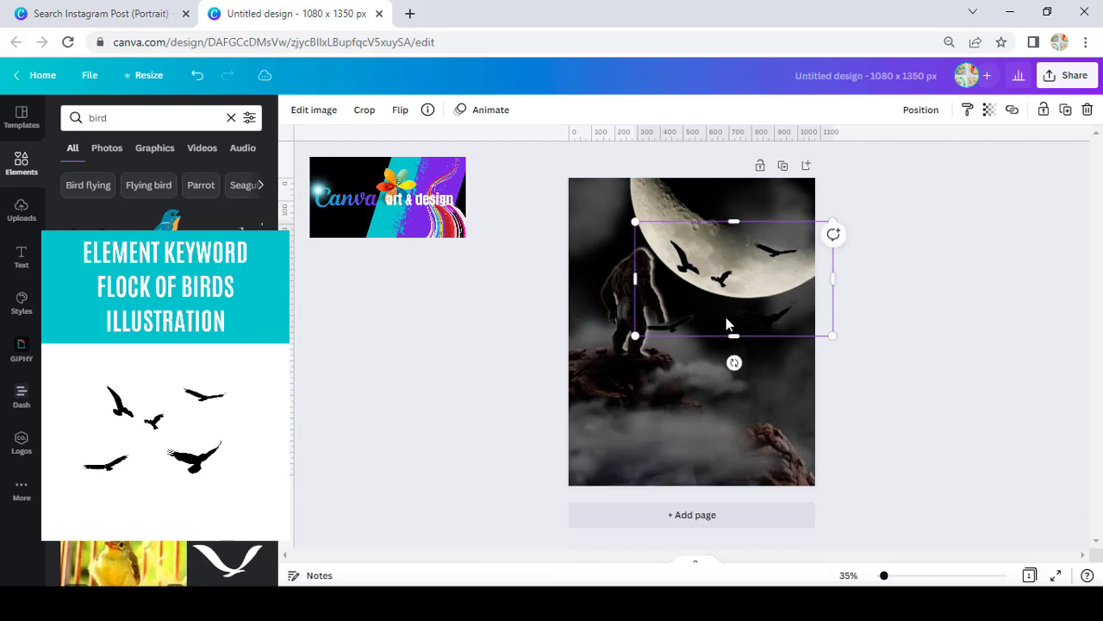
drag(634, 332, 679, 311)
drag(690, 360, 584, 231)
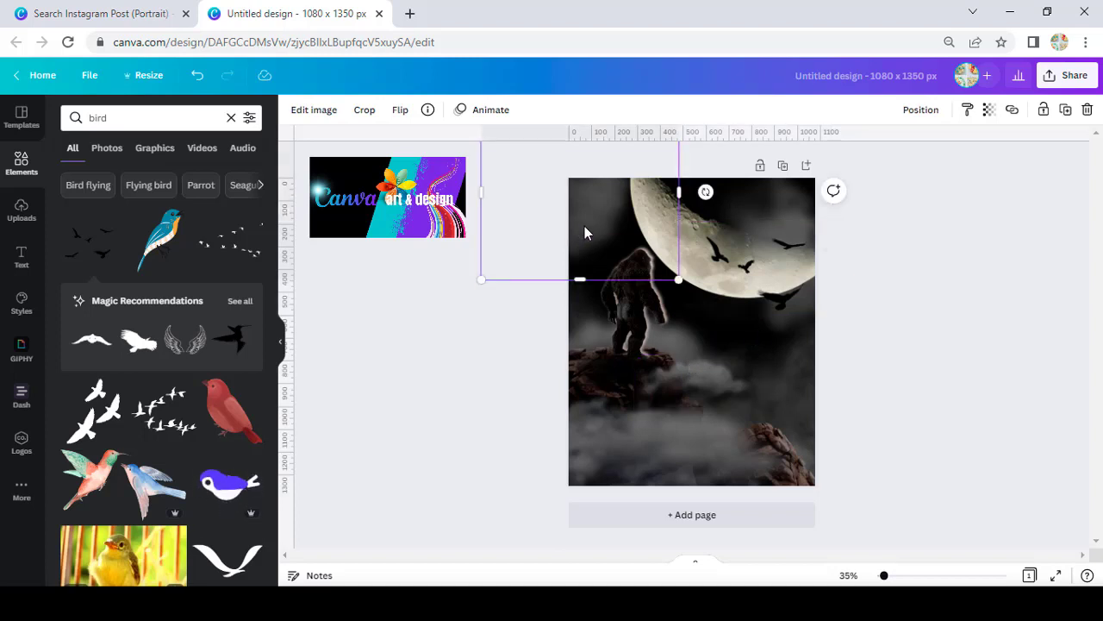
drag(779, 301, 783, 276)
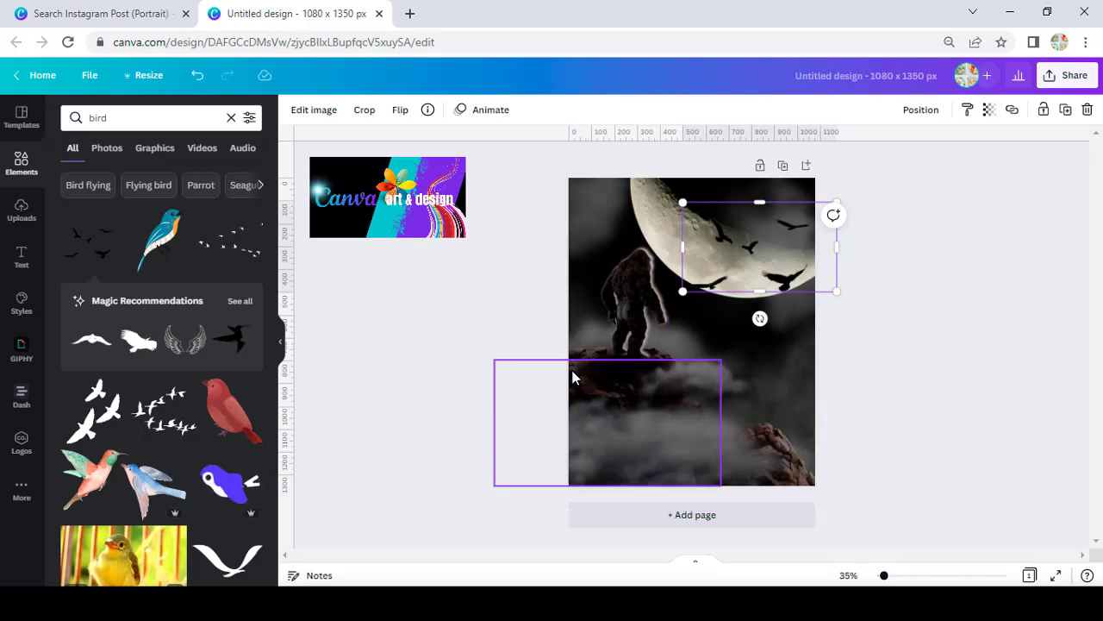
Duplicate the lower-right stone, move the copy to the page's lower-left corner and rotate it to slope down toward the page's middle
drag(803, 488, 759, 468)
click(812, 488)
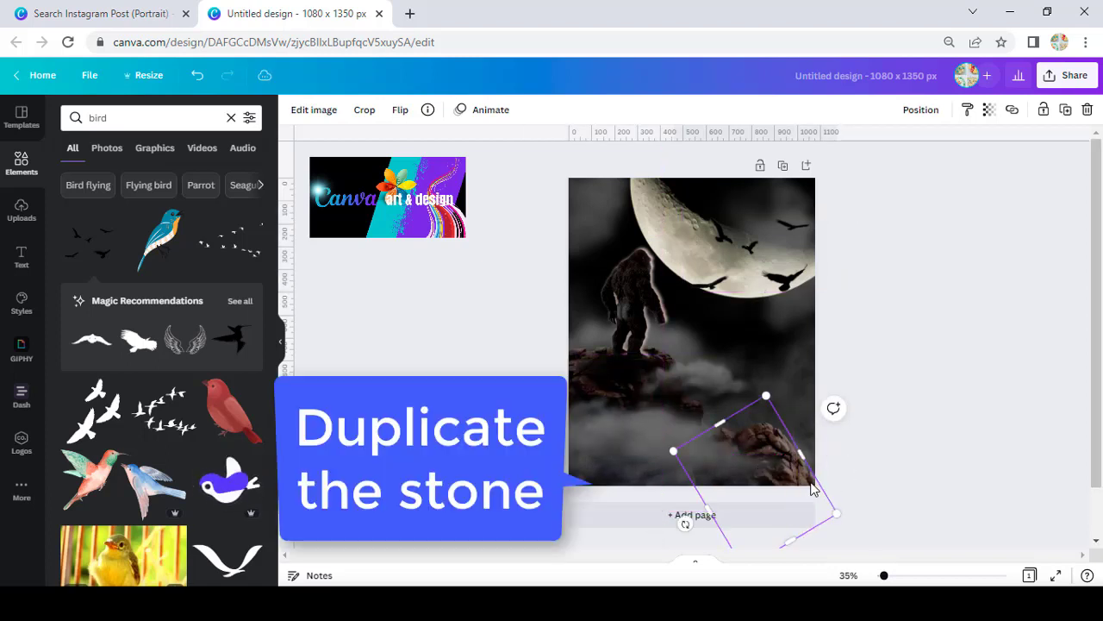
key(ctrl+d)
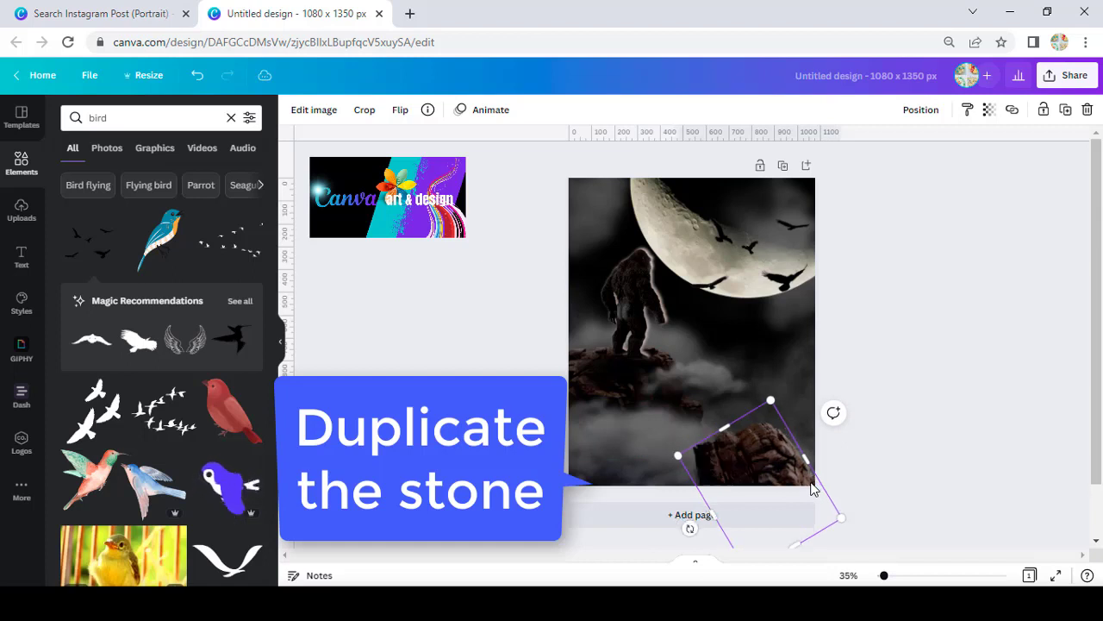
drag(790, 483, 615, 487)
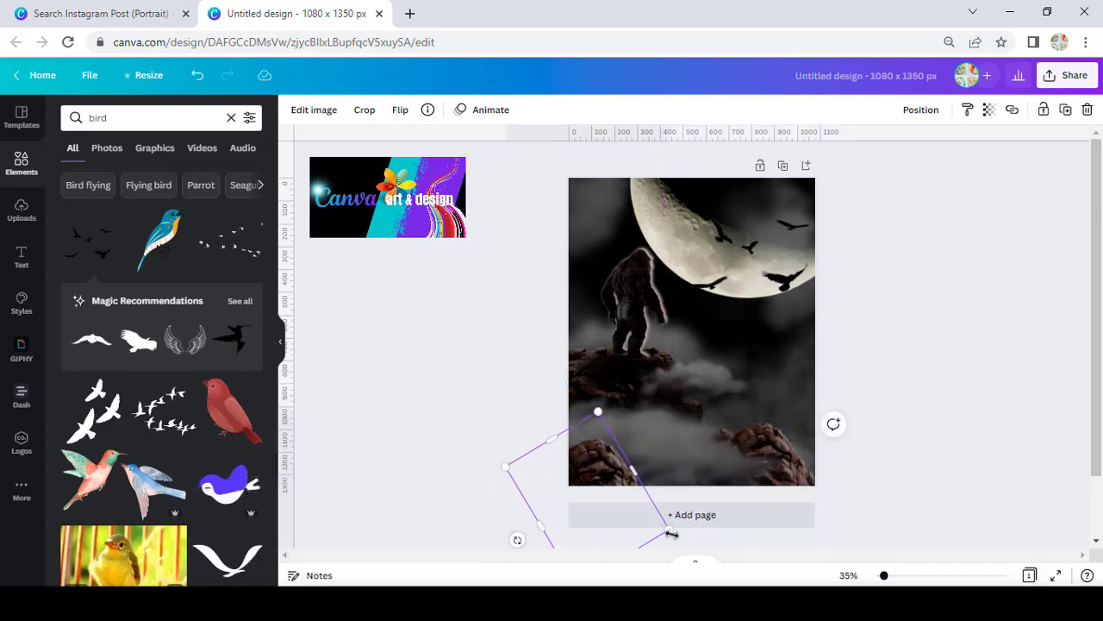
drag(517, 540, 571, 543)
drag(737, 450, 590, 474)
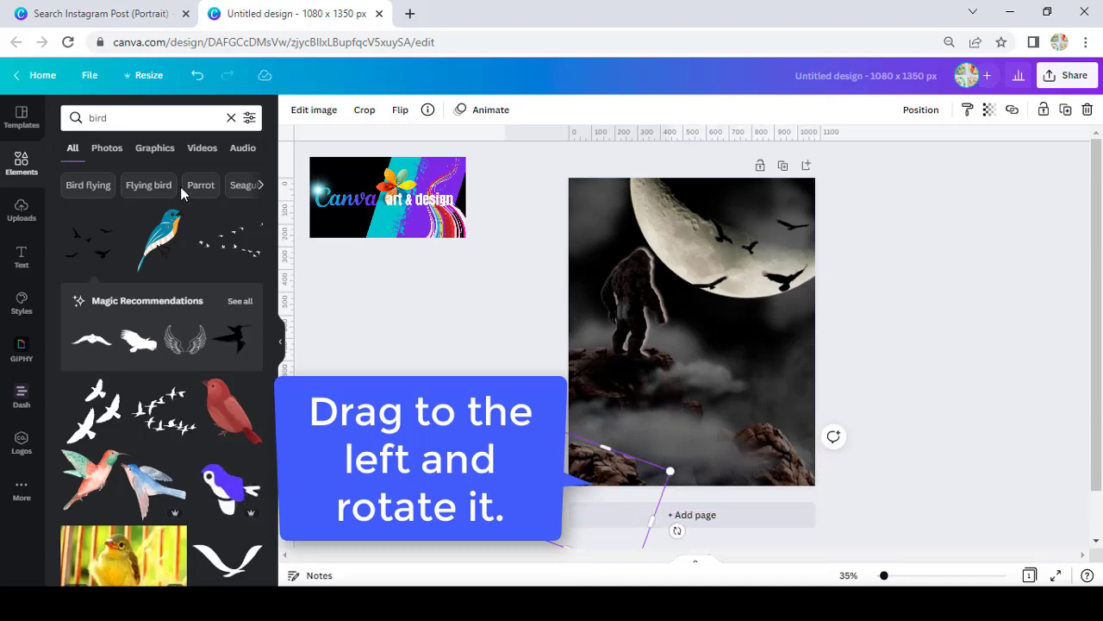
Set the brightness of the lower-left stone to -88
click(312, 110)
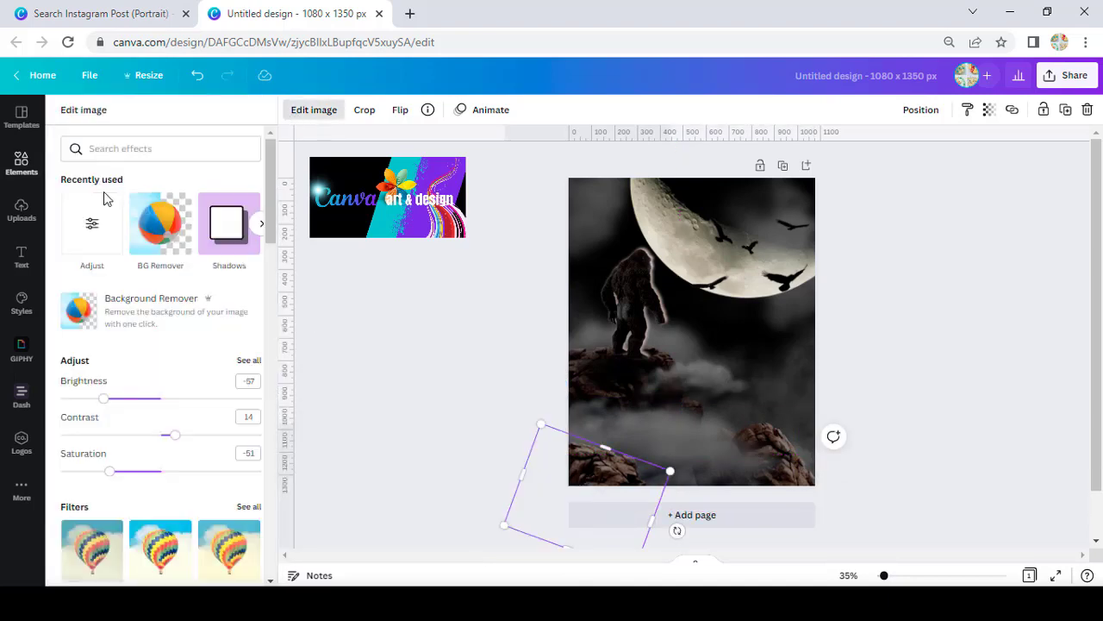
click(93, 226)
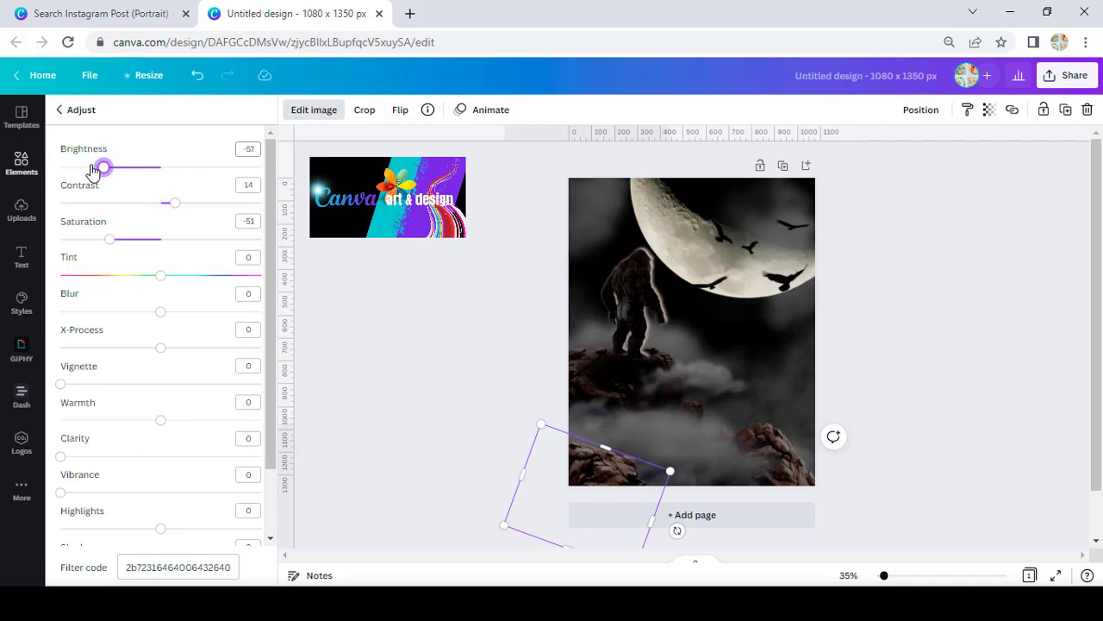
drag(93, 169, 75, 169)
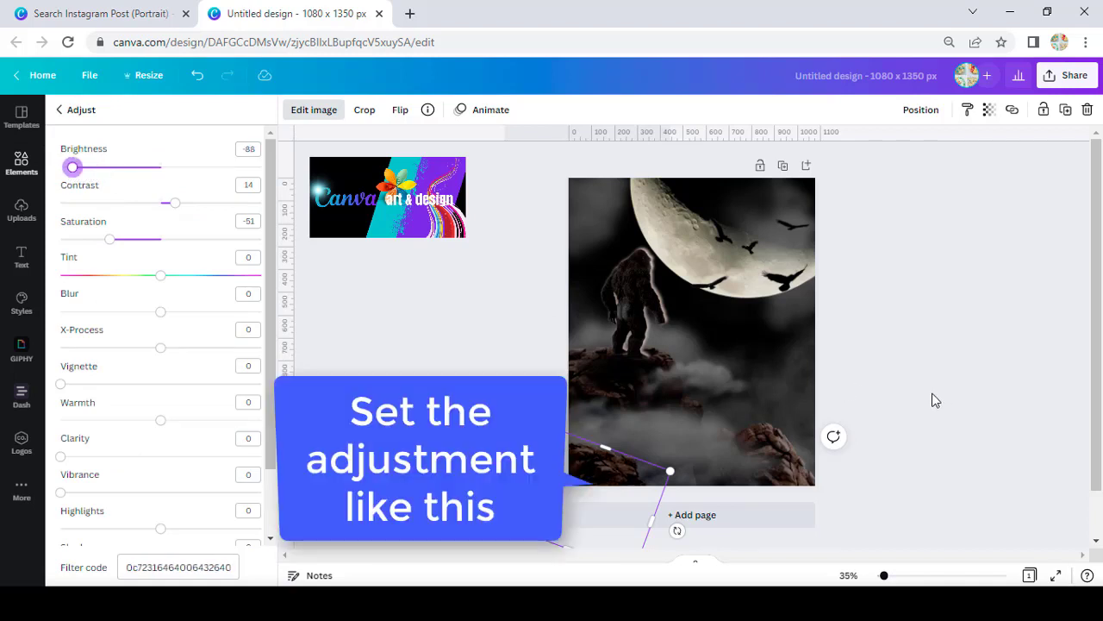
key(Escape)
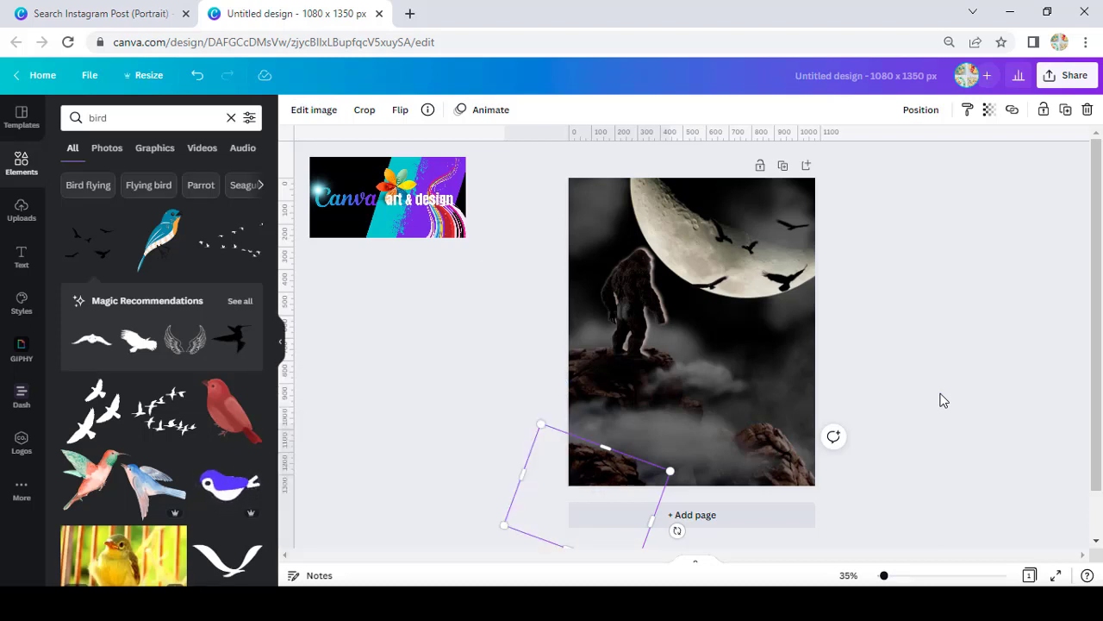
click(943, 400)
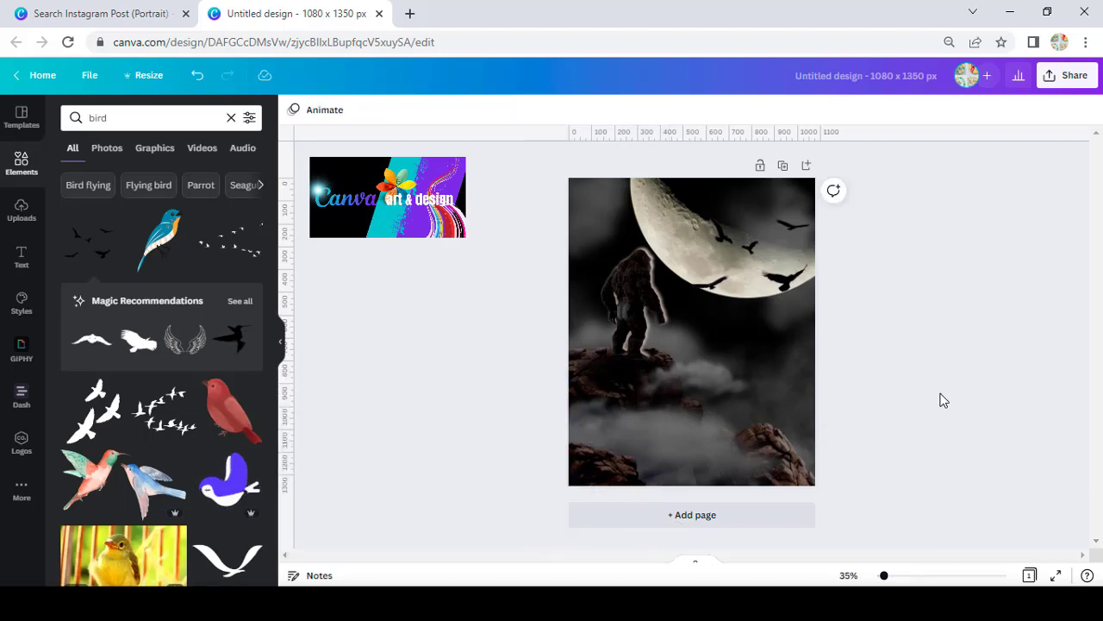
Search the elements for "dead tree"
click(90, 117)
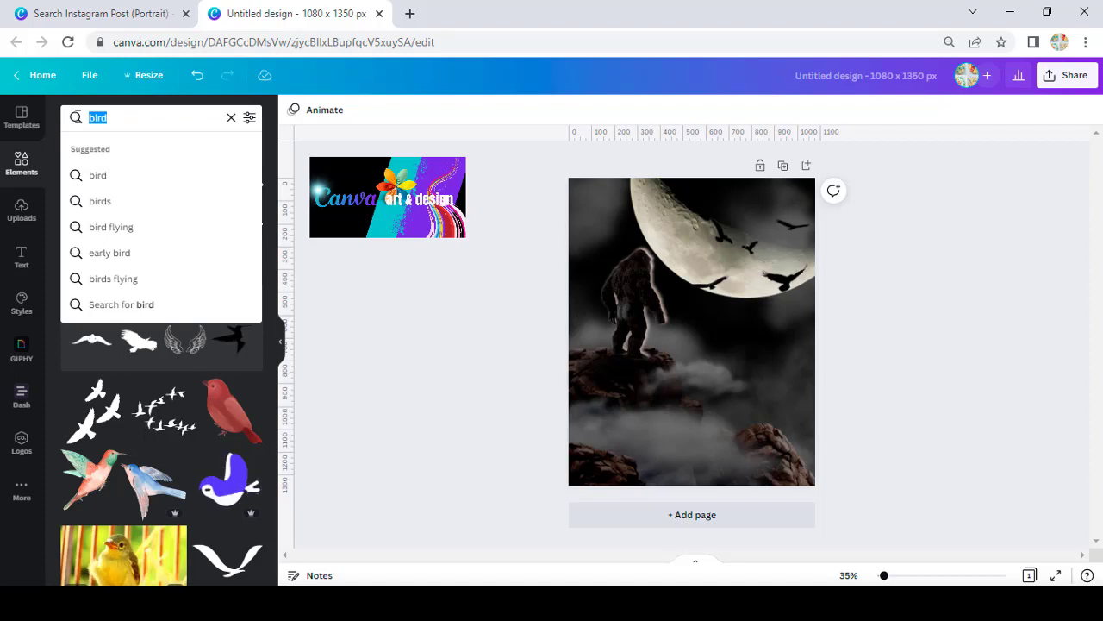
text(dead)
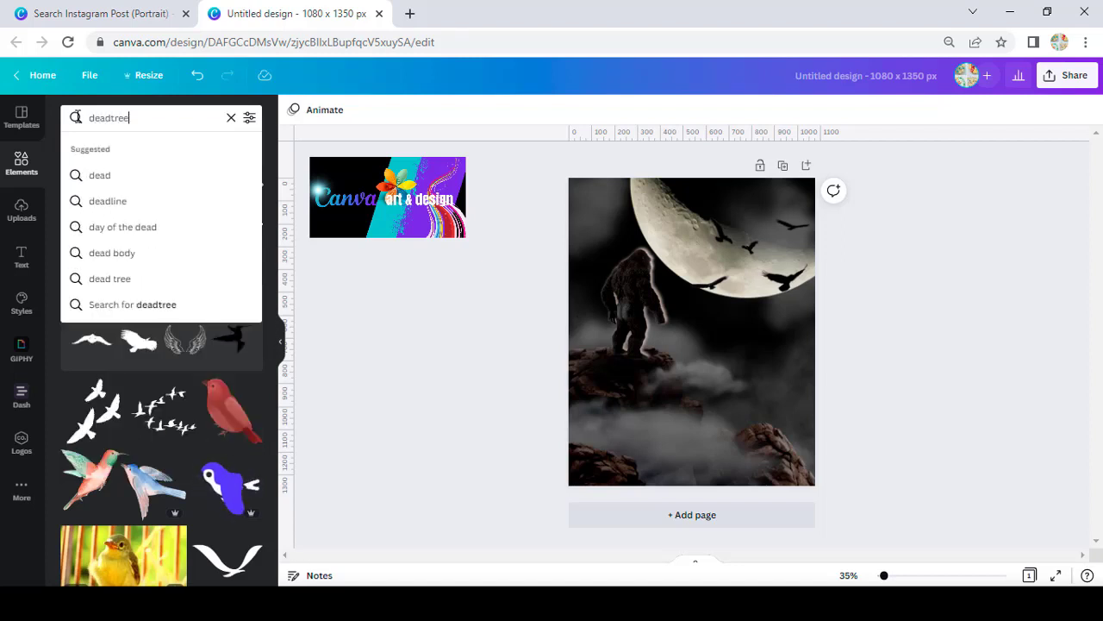
text( tree)
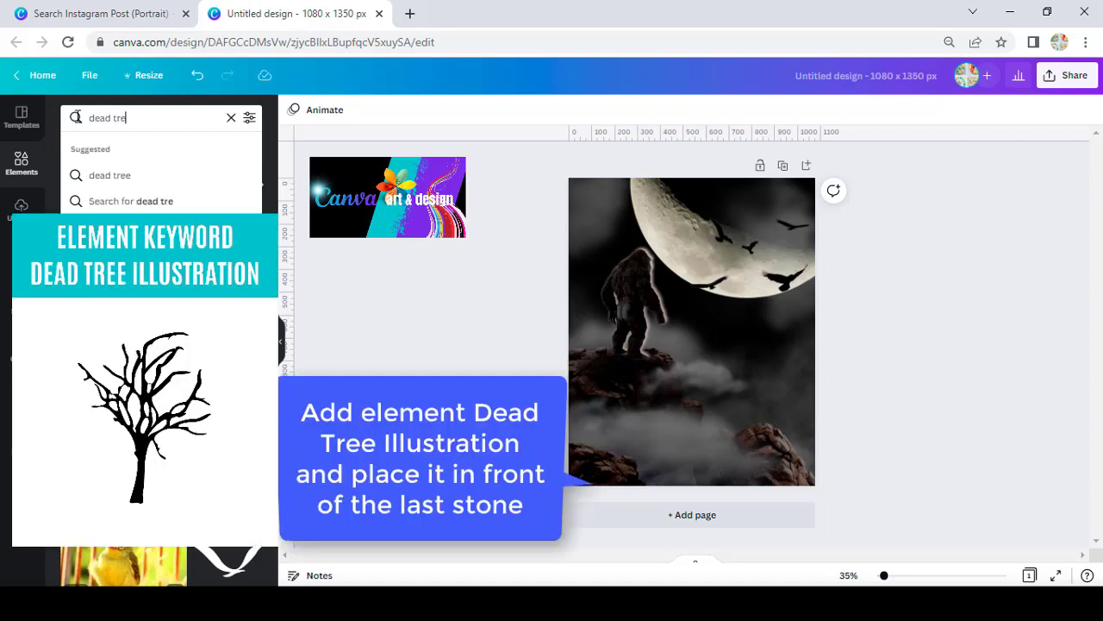
key(Return)
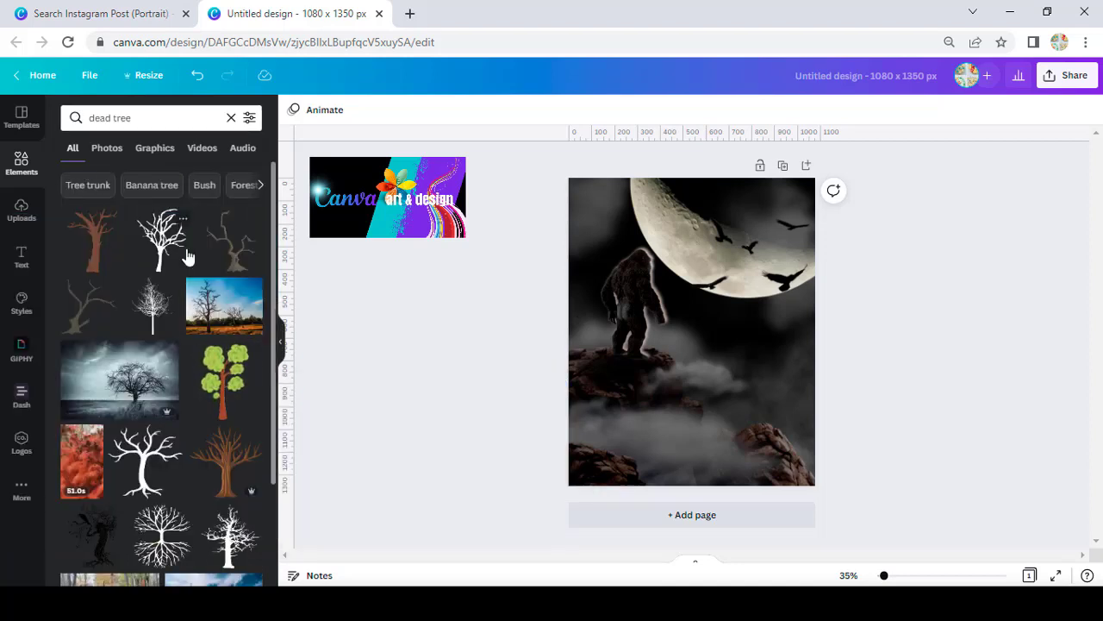
Insert the bare, thick-branched dead tree graphic, shrink it and place it in front of the lower-left stone
click(179, 250)
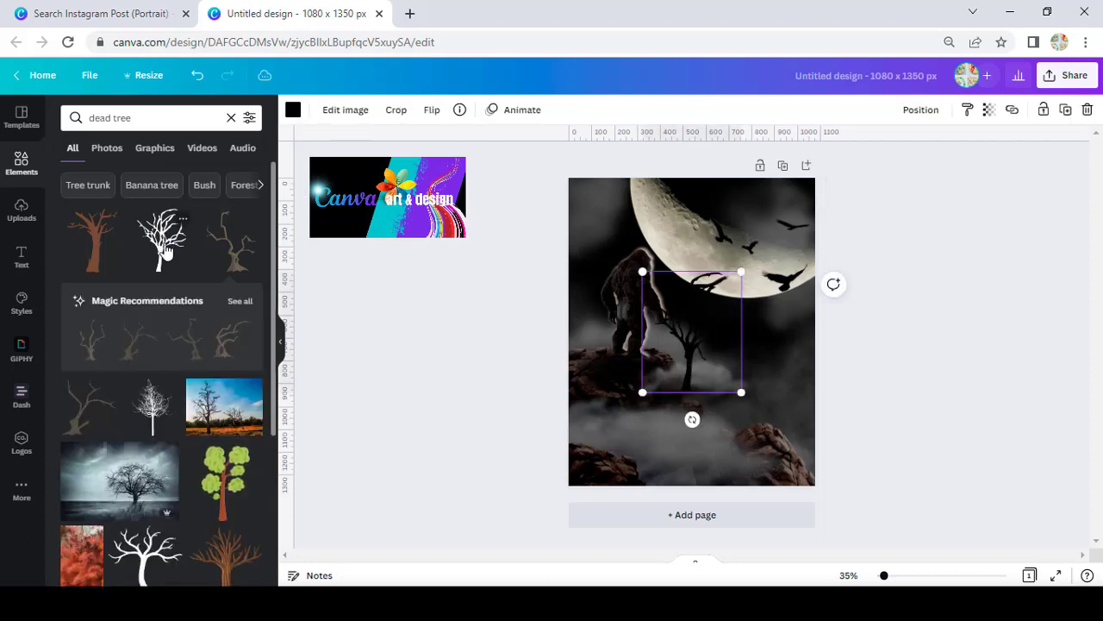
drag(695, 343, 595, 437)
drag(638, 374, 612, 434)
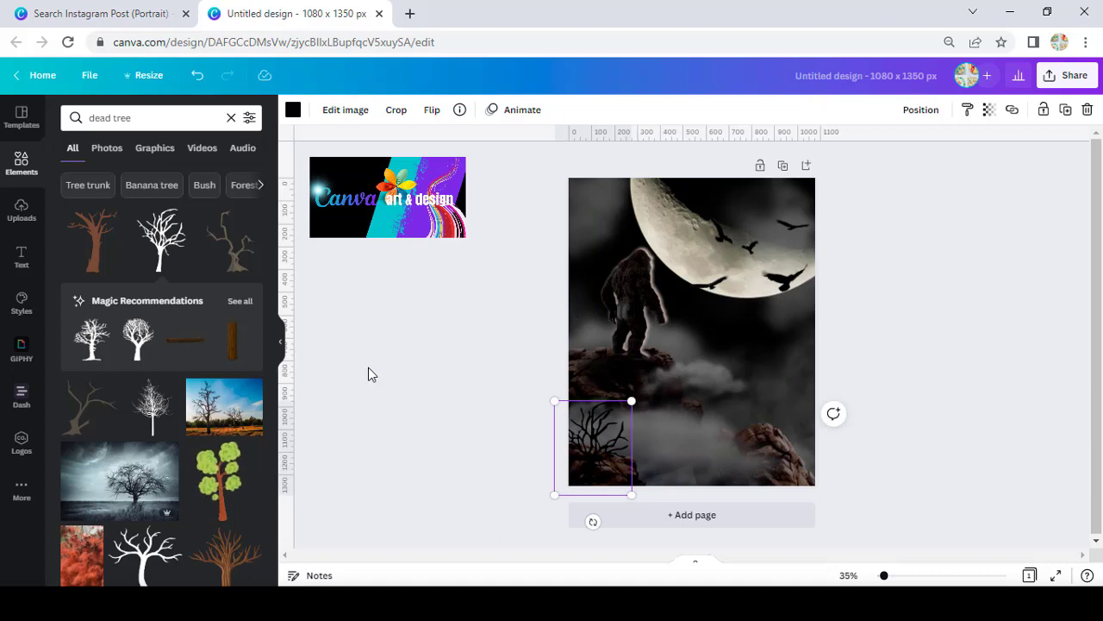
Insert the fine-branched dead tree silhouette, shrink it and rotate it to about 51°
click(189, 489)
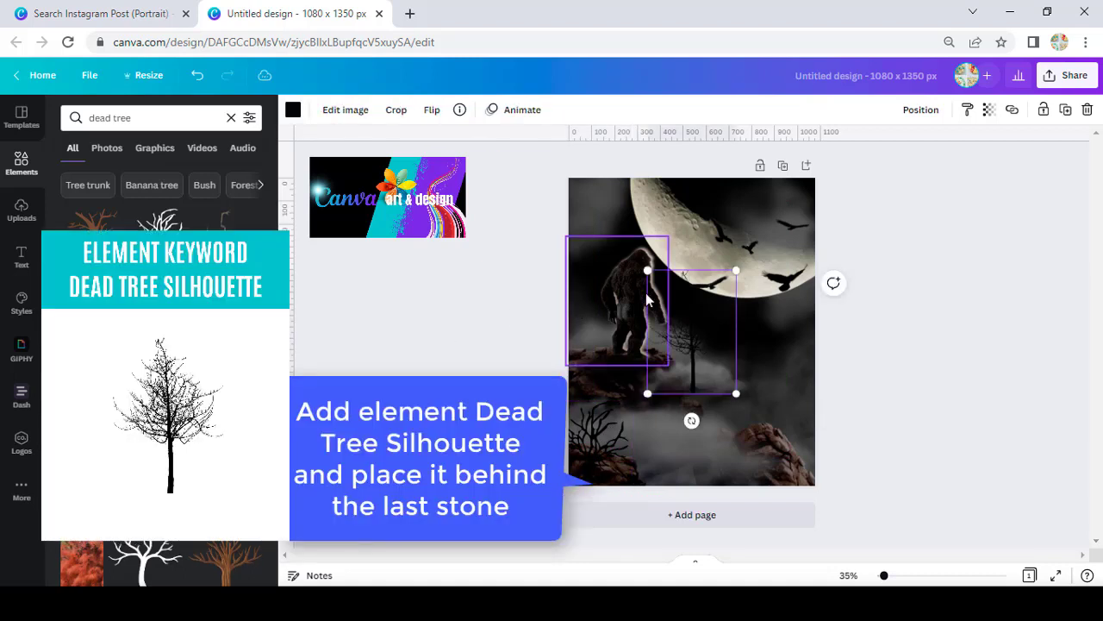
drag(735, 269, 702, 319)
drag(673, 420, 628, 395)
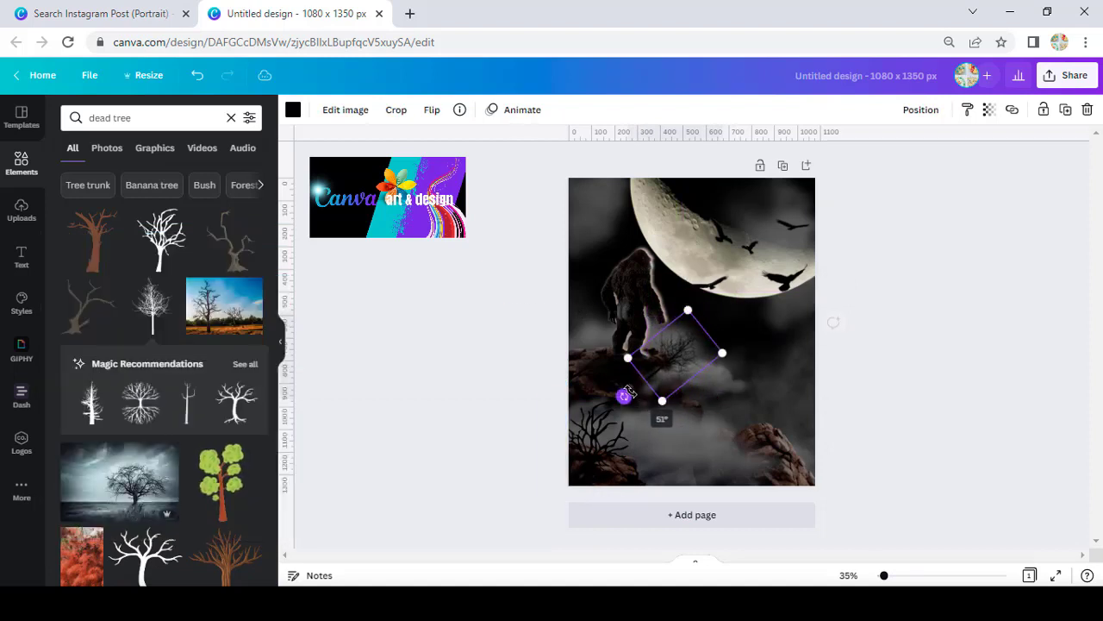
Move the tilted tree silhouette to the inner edge of the lower-left stone and send it behind the stone
drag(678, 354, 645, 482)
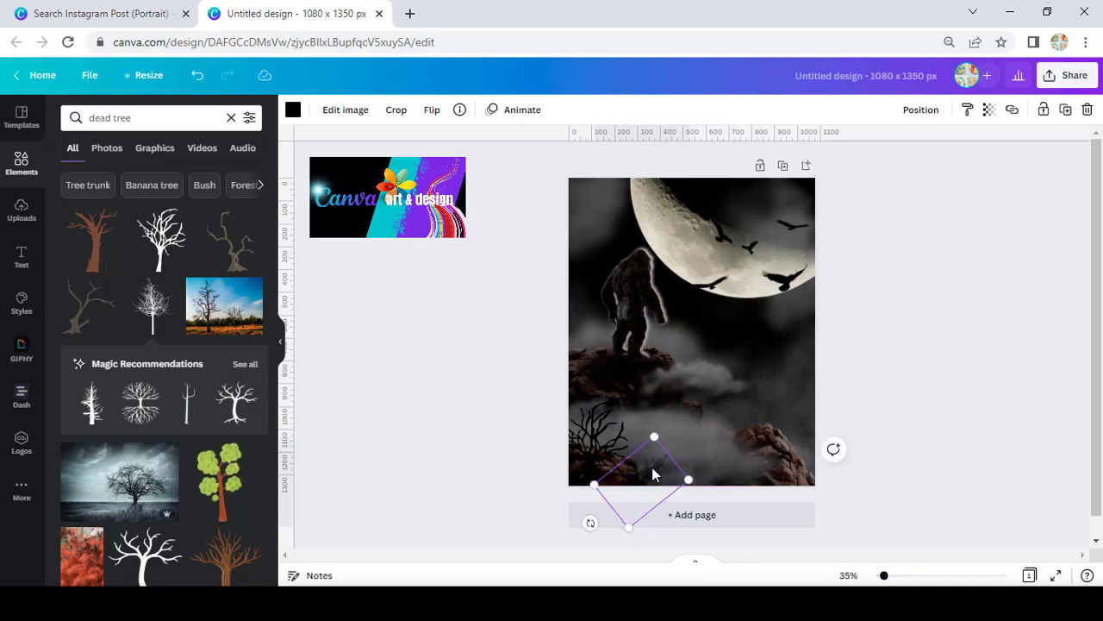
right_click(651, 467)
click(705, 451)
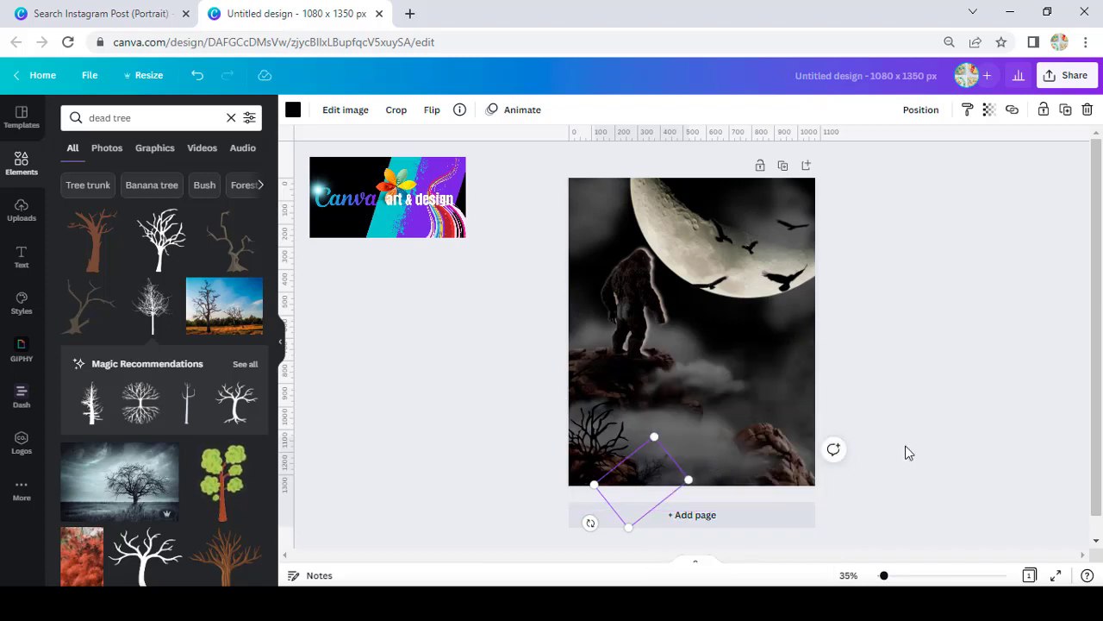
Place a copy of the tree silhouette on the lower-right stone, enlarge it slightly and rotate it nearly upright
drag(632, 512, 770, 411)
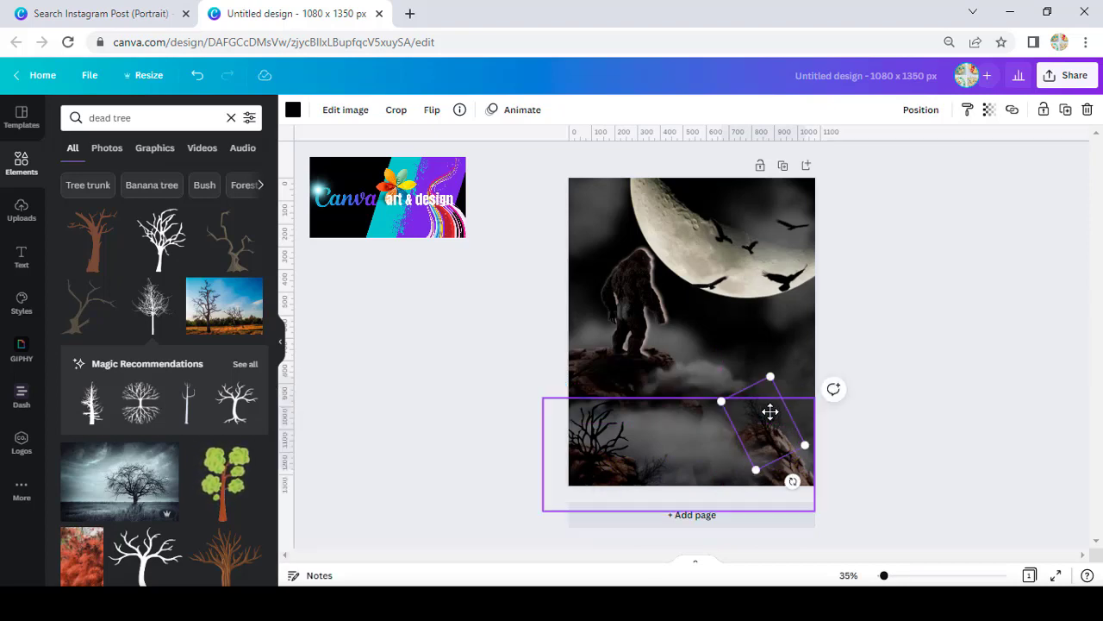
drag(770, 377, 773, 360)
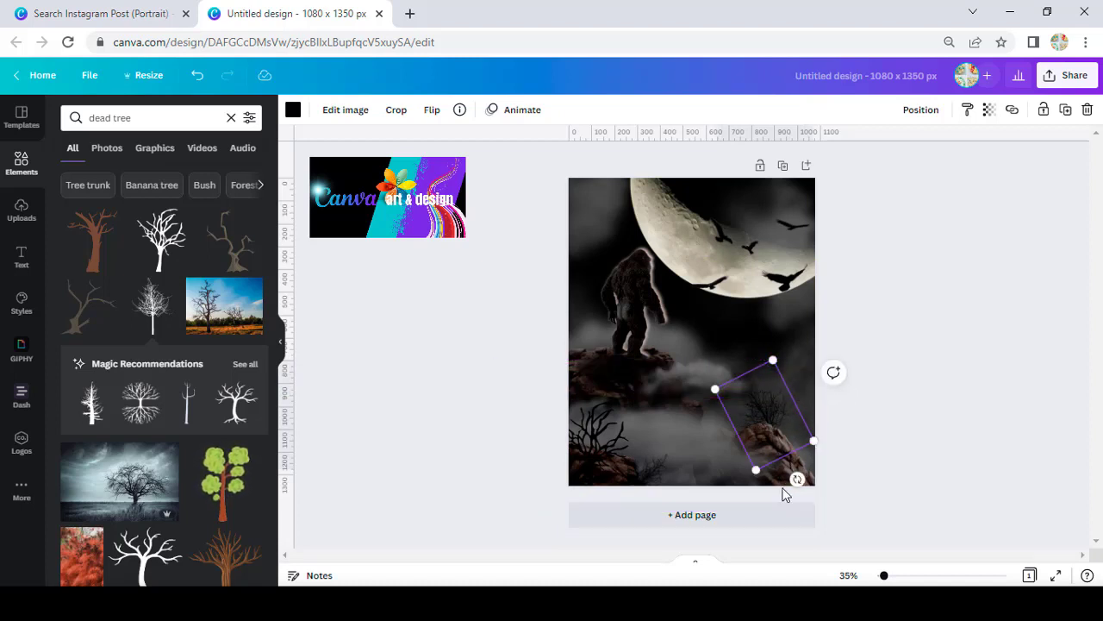
drag(797, 479, 764, 485)
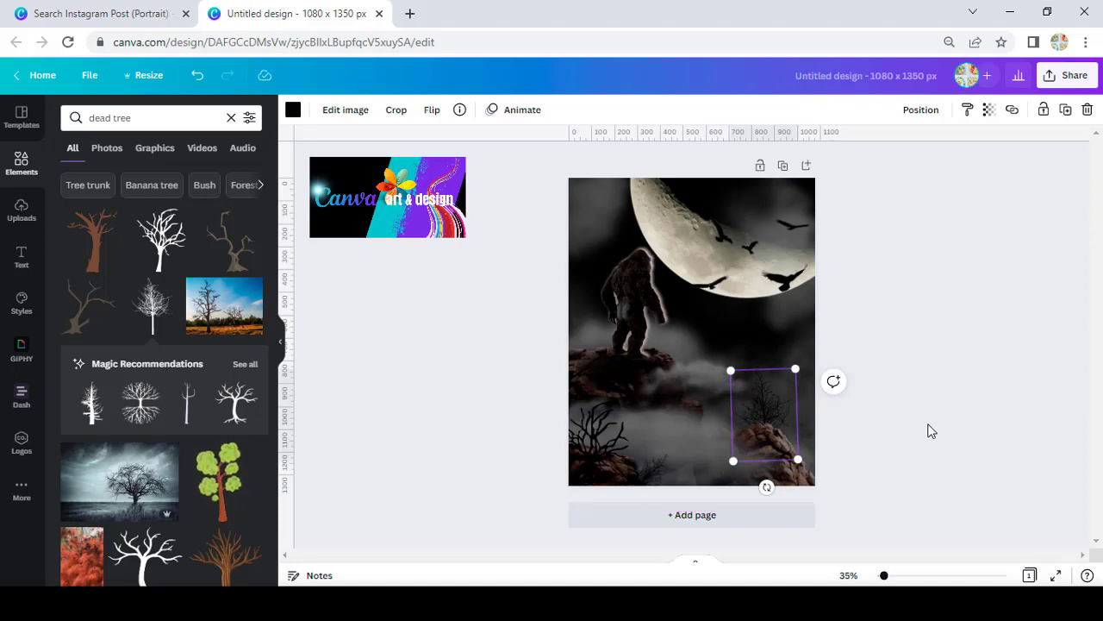
click(923, 467)
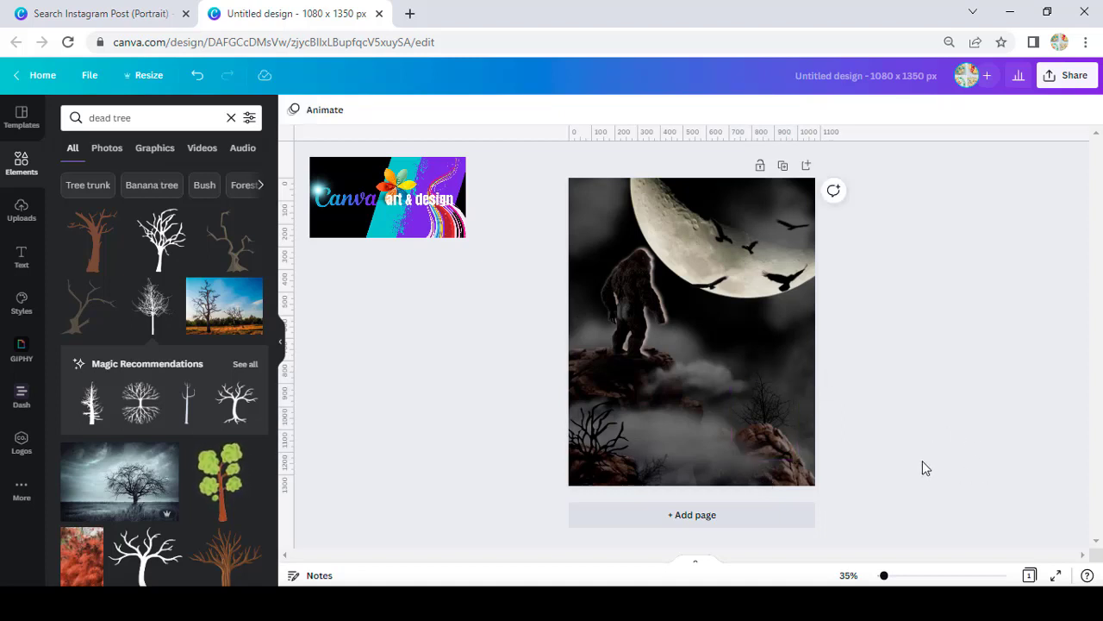
Move the large lower fog up over the boundary between the stones and open its transparency setting
scroll(582, 445, up, 5)
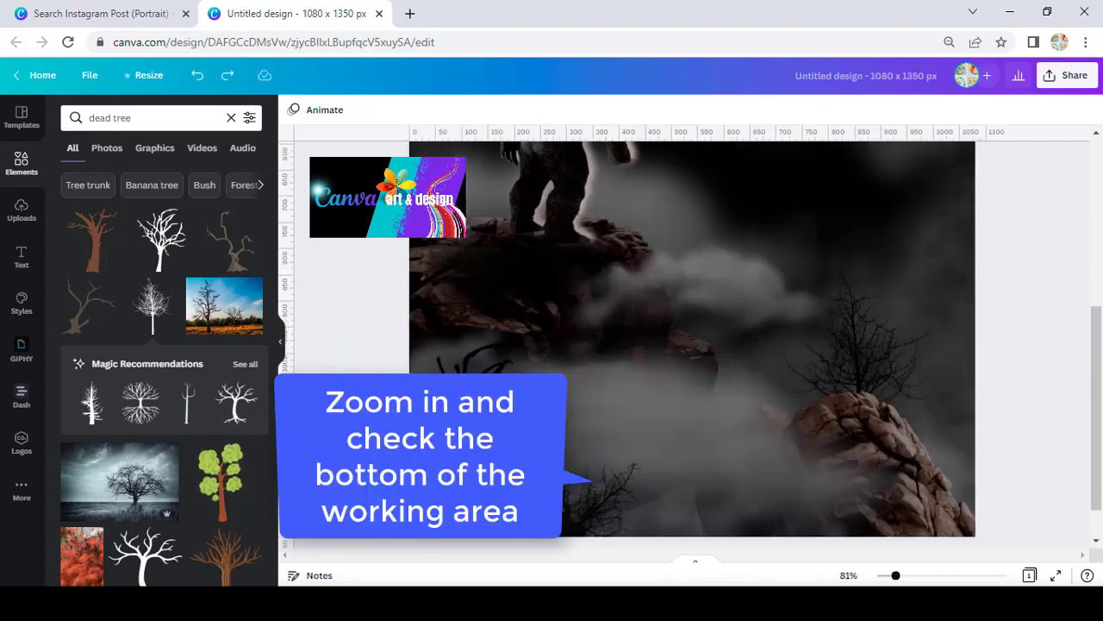
click(688, 462)
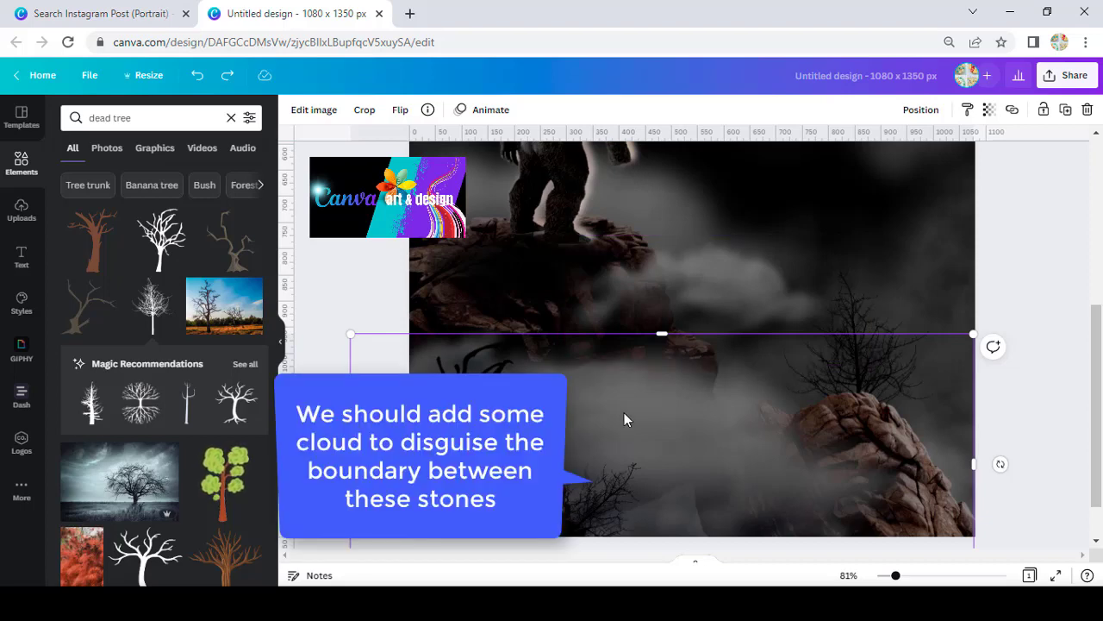
drag(720, 425, 697, 387)
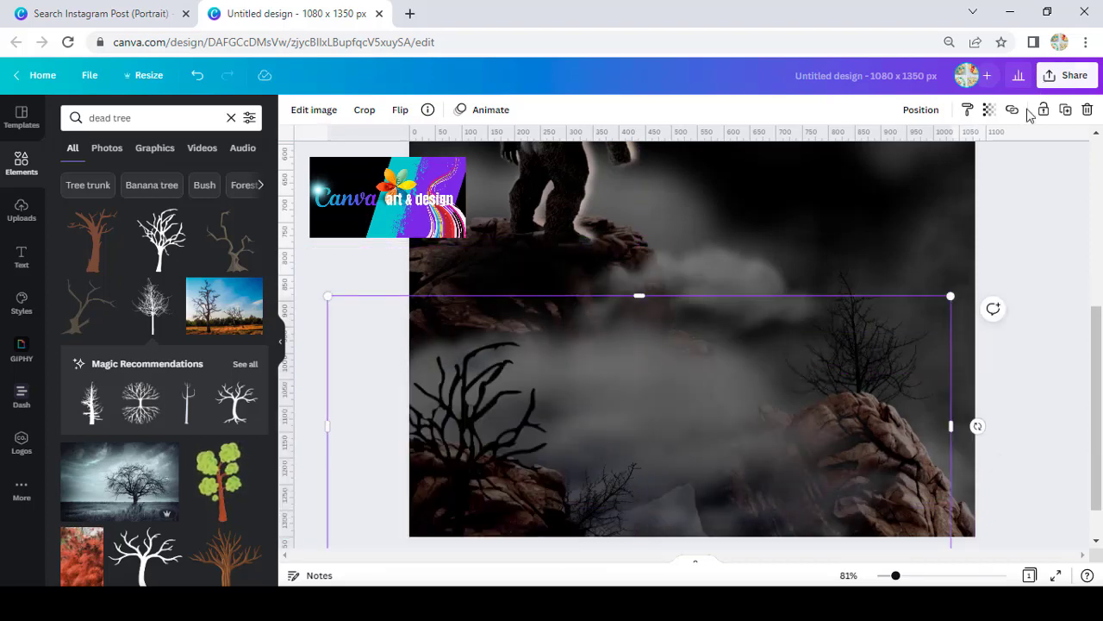
click(989, 110)
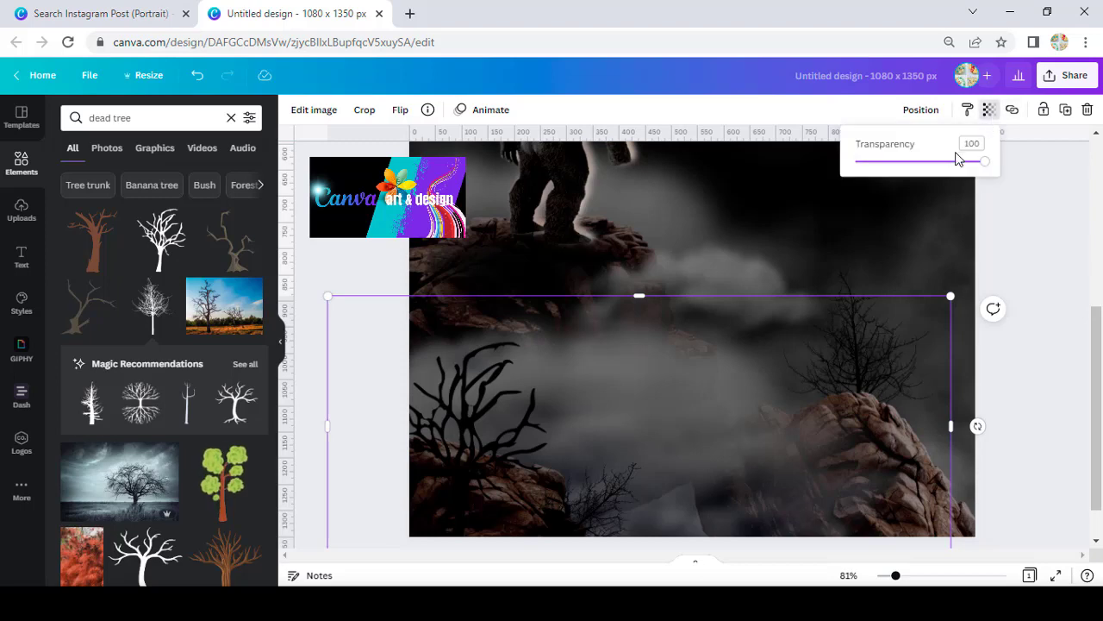
click(687, 416)
Shrink the large lower fog and place it over the gap between the lower stones, overlapping the inner side of the lower-right stone
drag(950, 296, 726, 393)
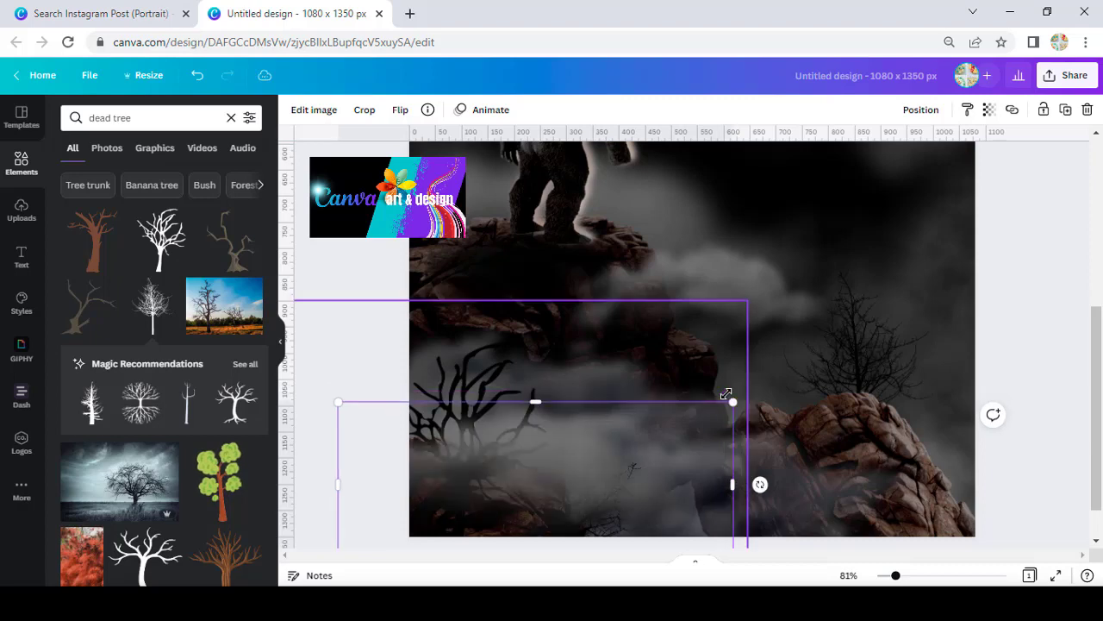
drag(603, 441, 726, 361)
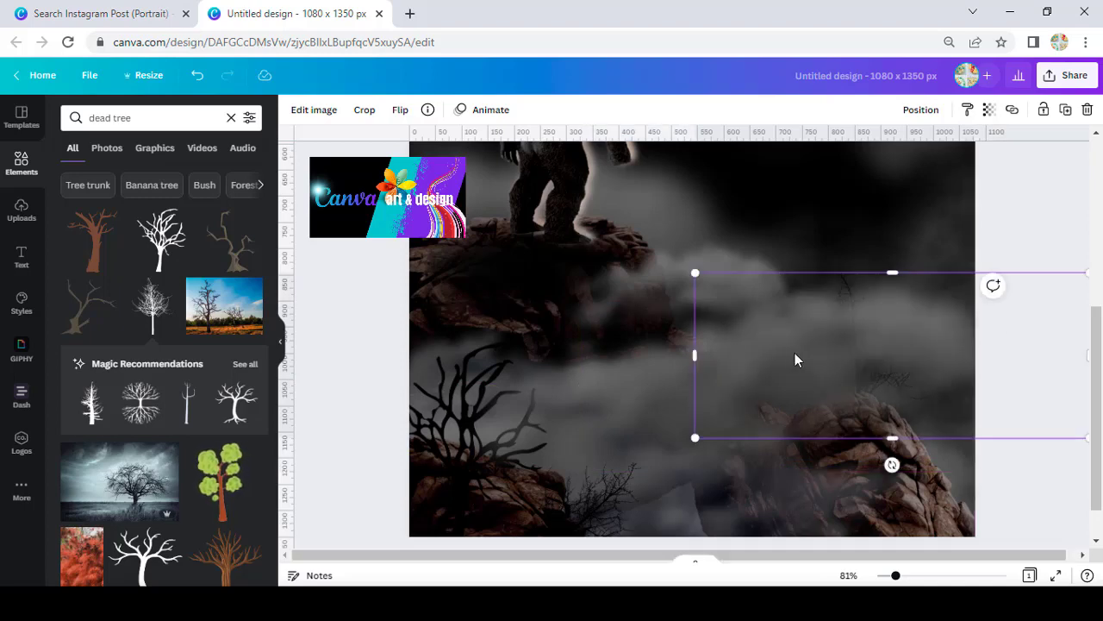
drag(793, 359, 689, 419)
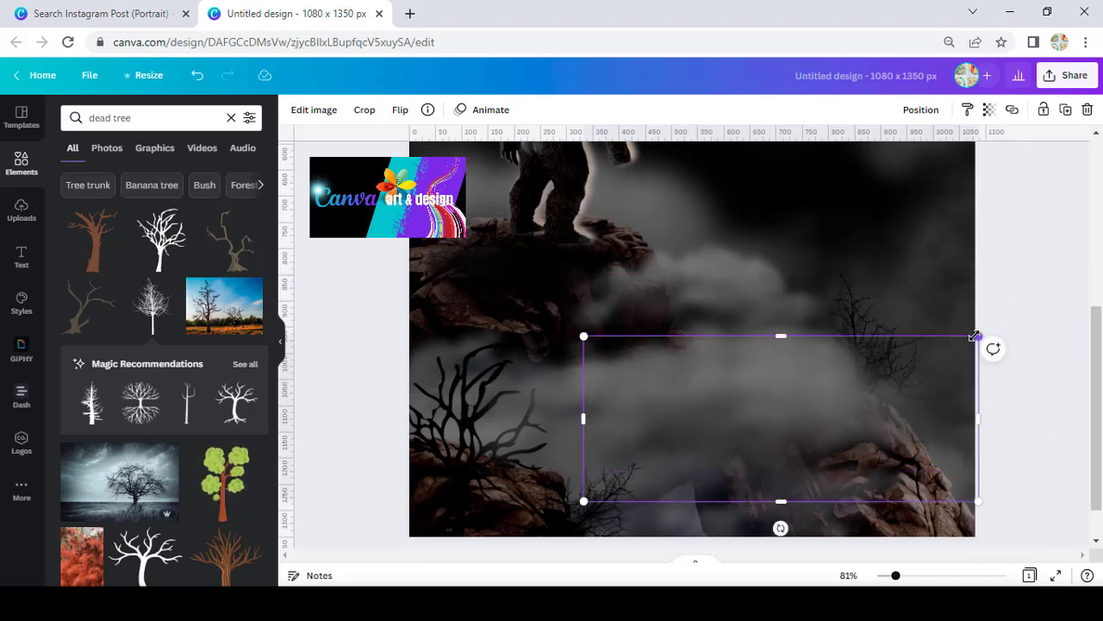
Reduce a fog piece further and place it along the bottom edge of the page between the two lower stones
drag(978, 336, 856, 388)
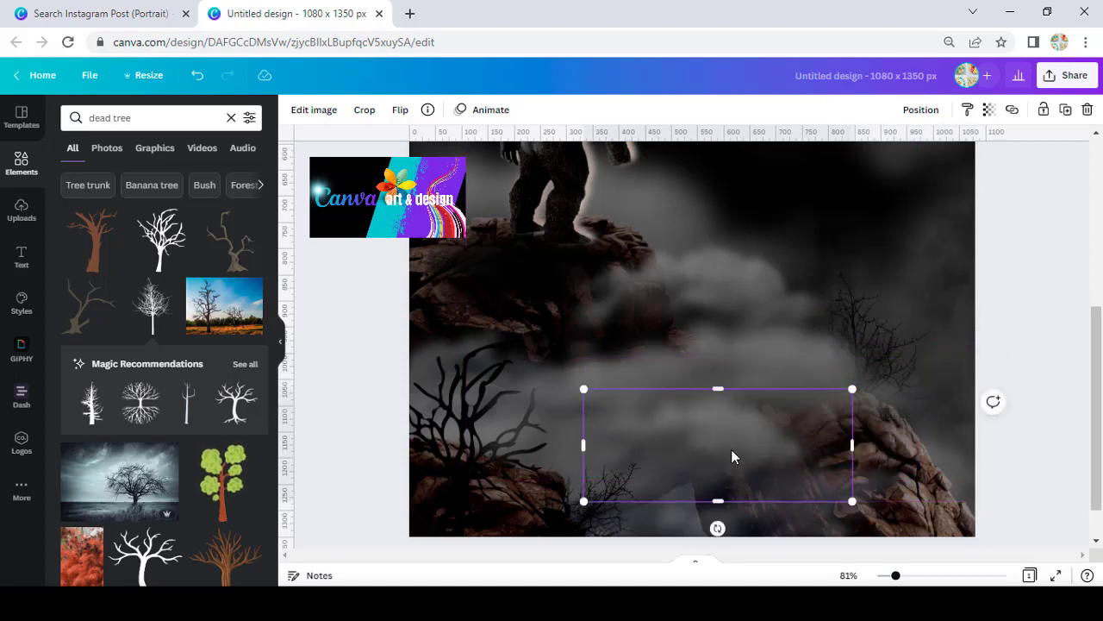
drag(731, 449, 704, 524)
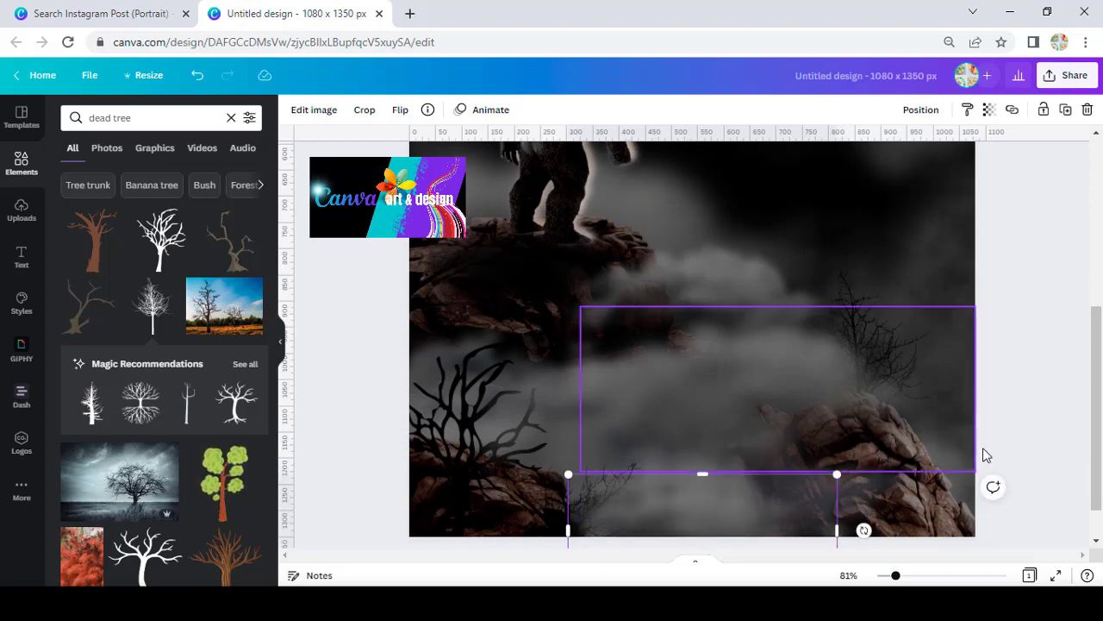
click(1036, 409)
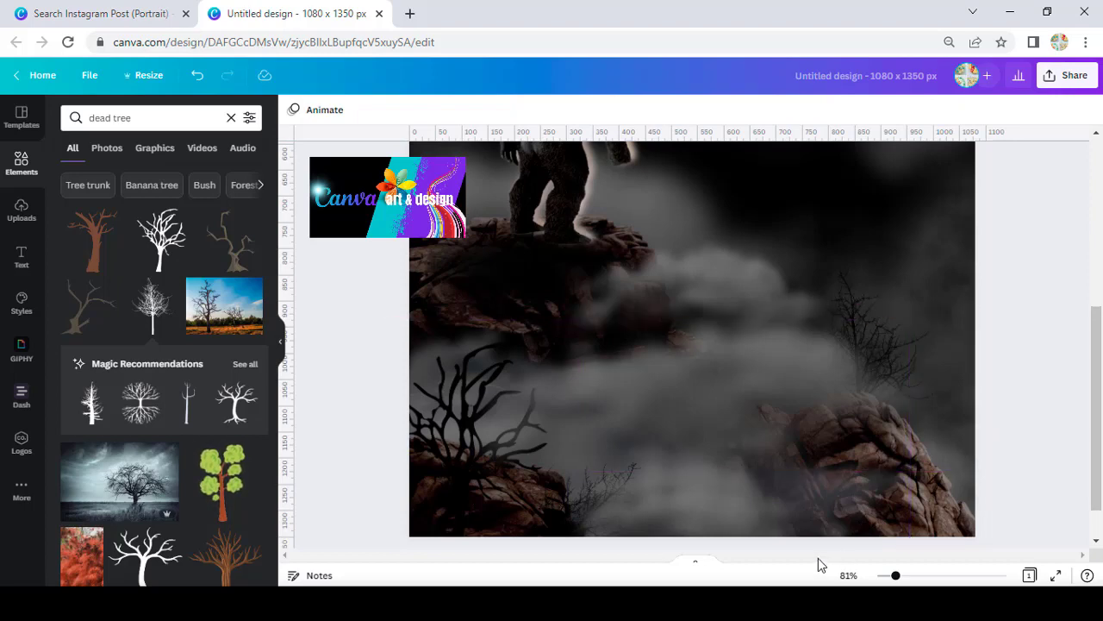
Shrink the flock of flying birds to about three quarters of its size and position it in front of the moon
drag(896, 575, 883, 575)
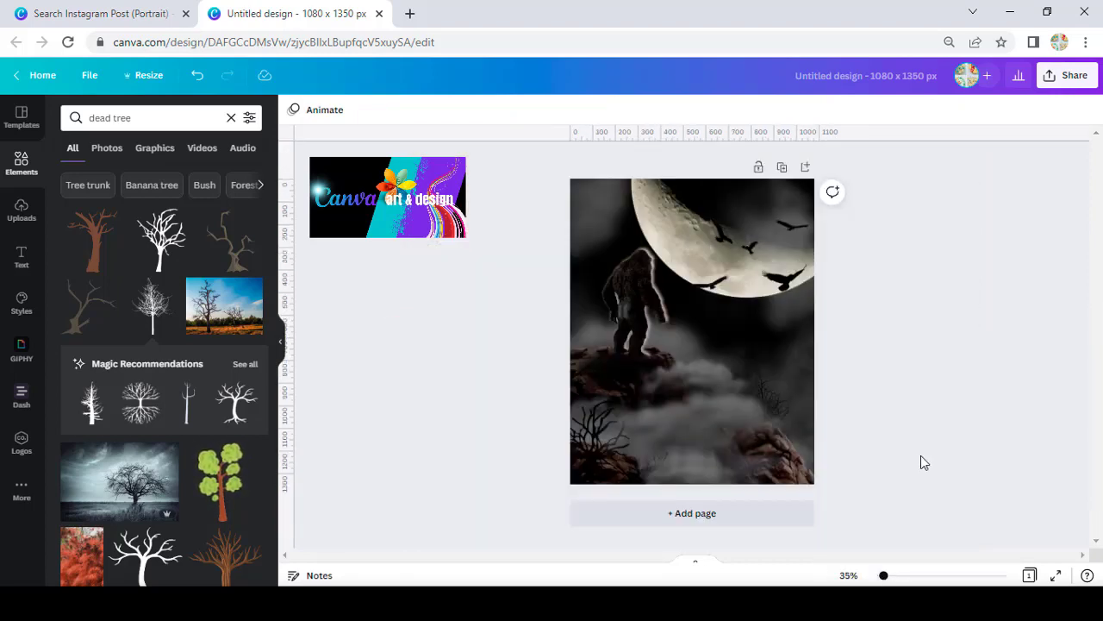
drag(883, 575, 886, 576)
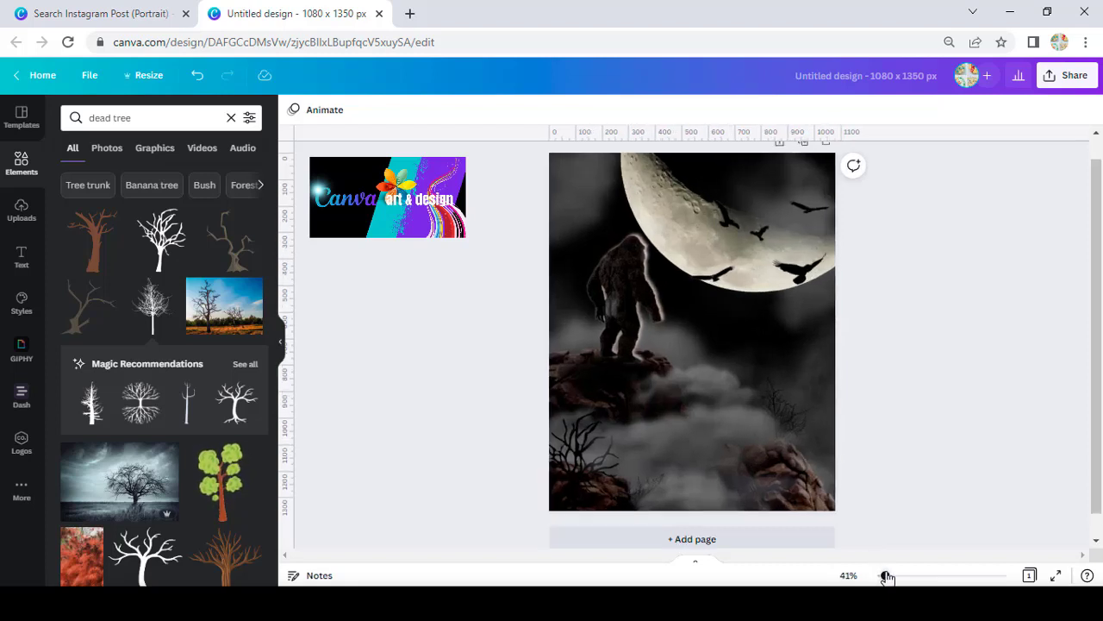
click(801, 271)
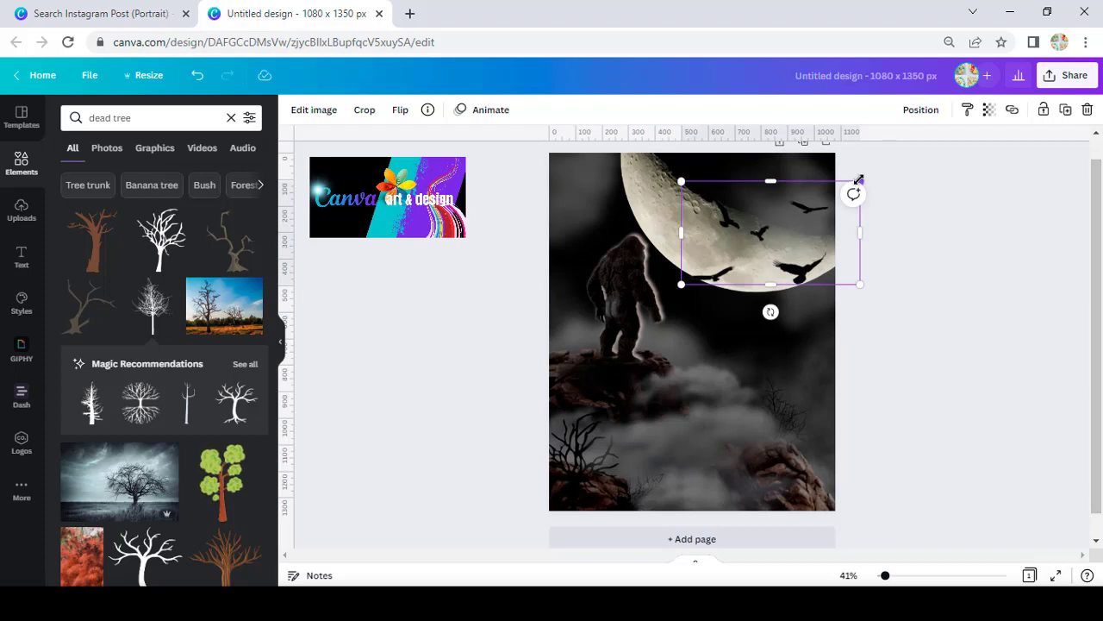
drag(860, 181, 816, 207)
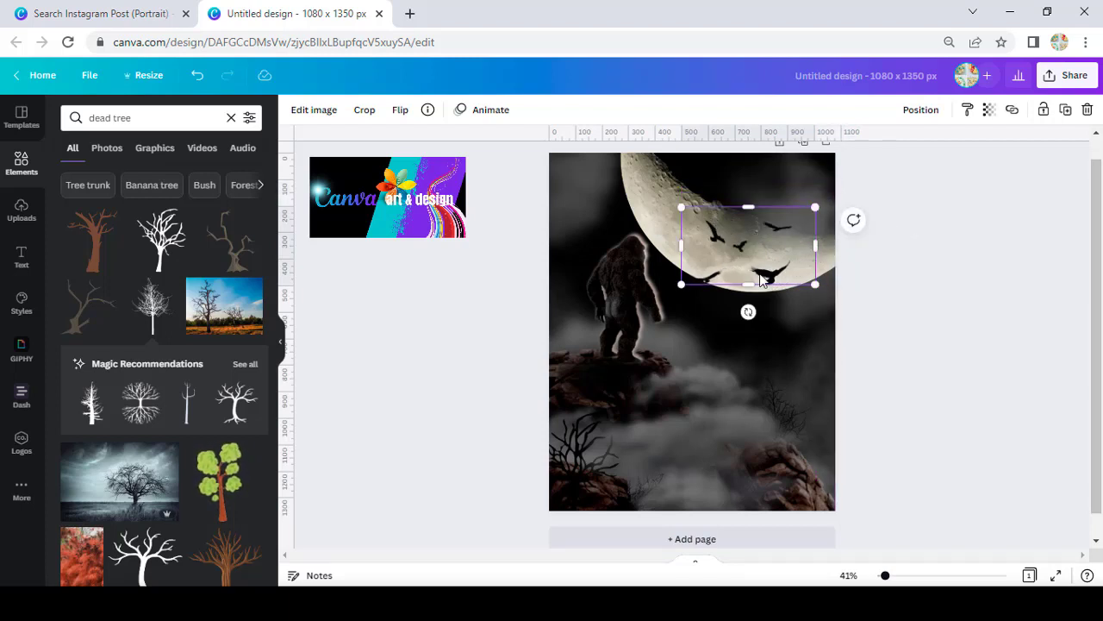
click(963, 374)
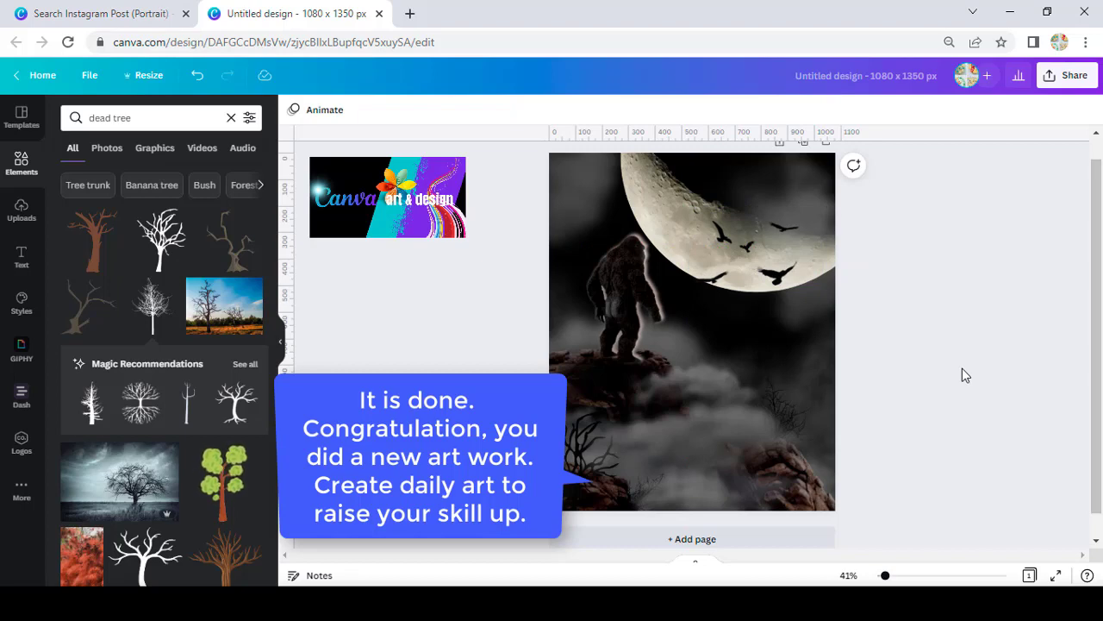